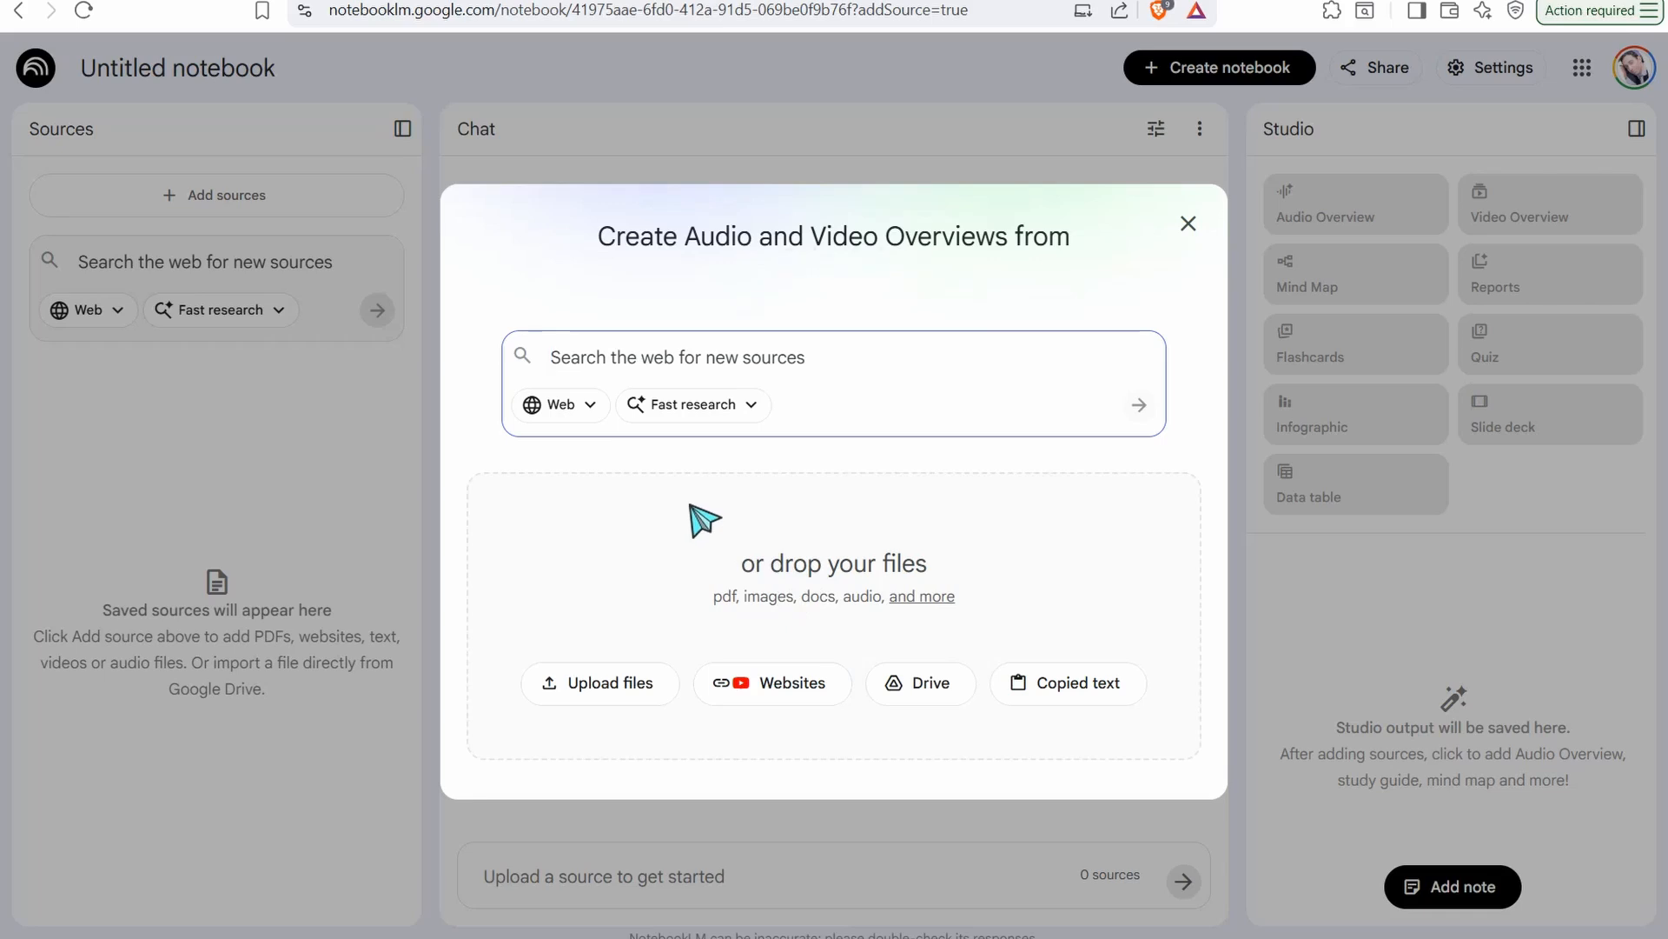
Start a copied-text source in the notebook, and open the ebook detailed prompt Word document from the folder
{"action": "left_click", "coordinate": [1057, 696]}
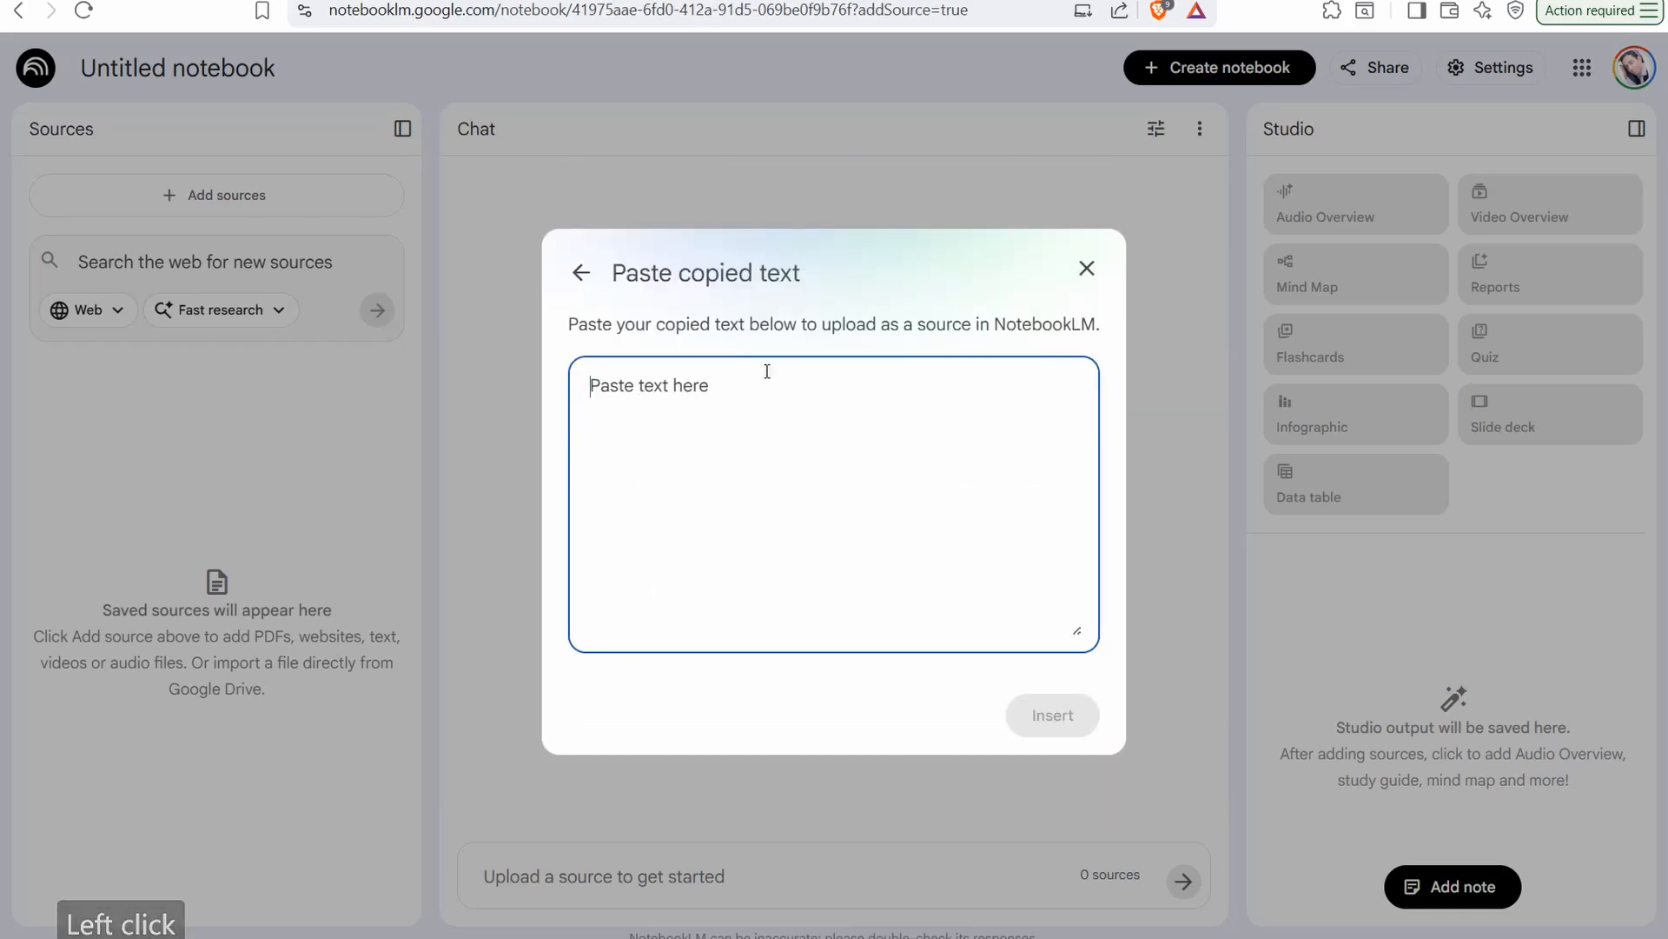
{"action": "left_click", "coordinate": [714, 434]}
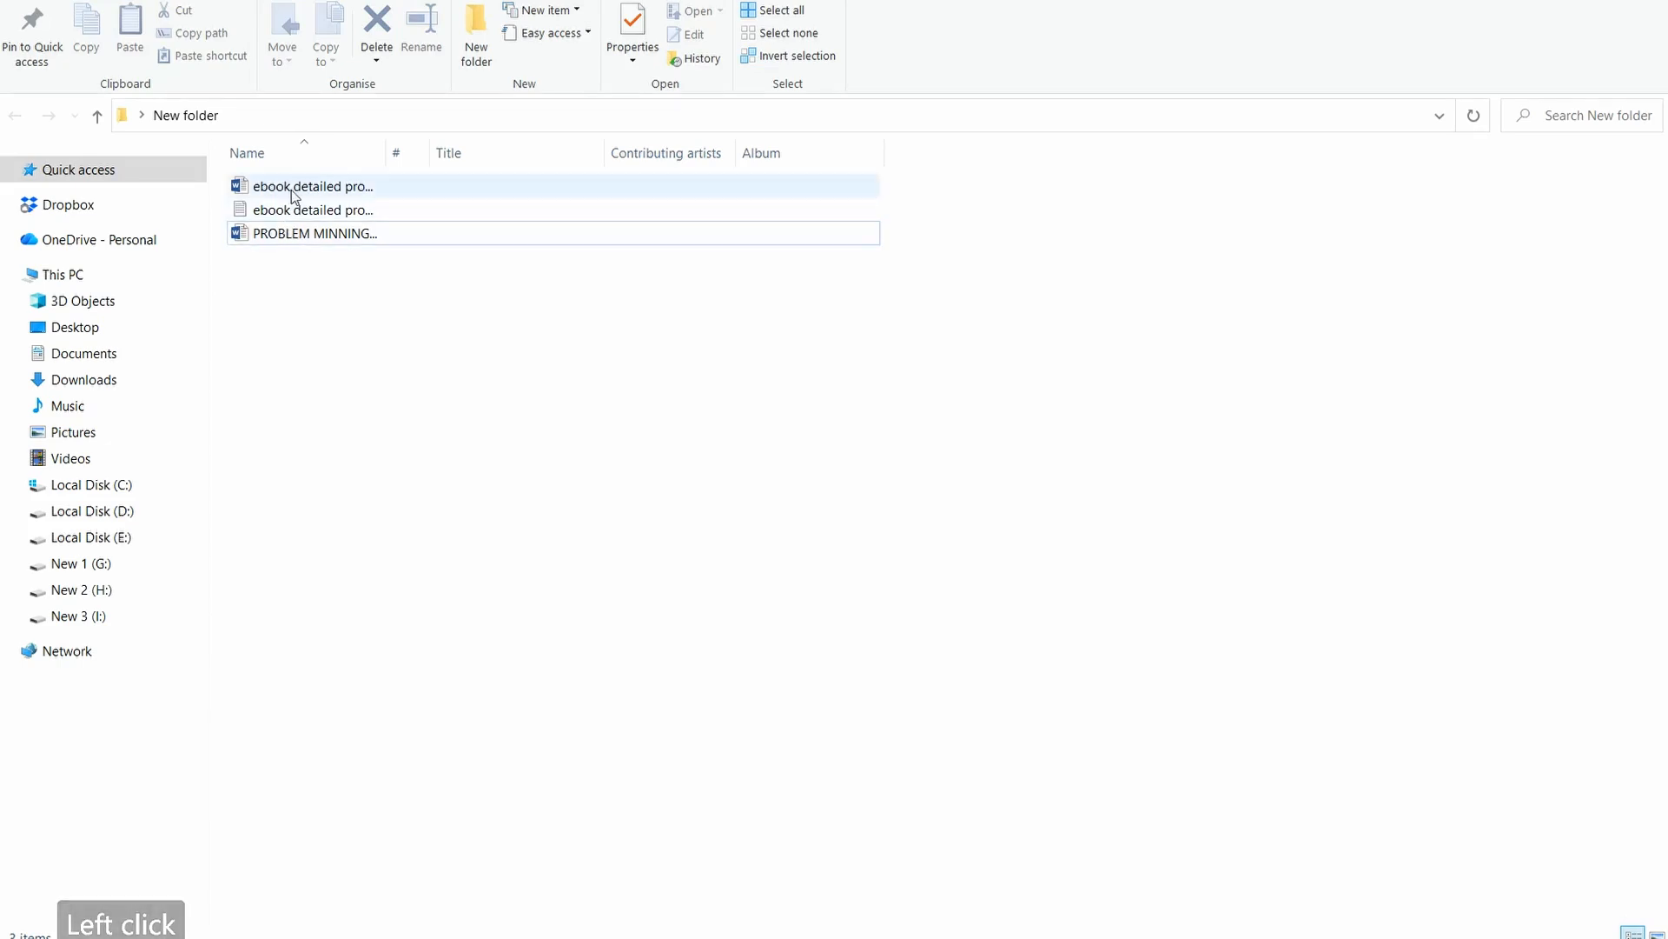
{"action": "double_click", "coordinate": [283, 189]}
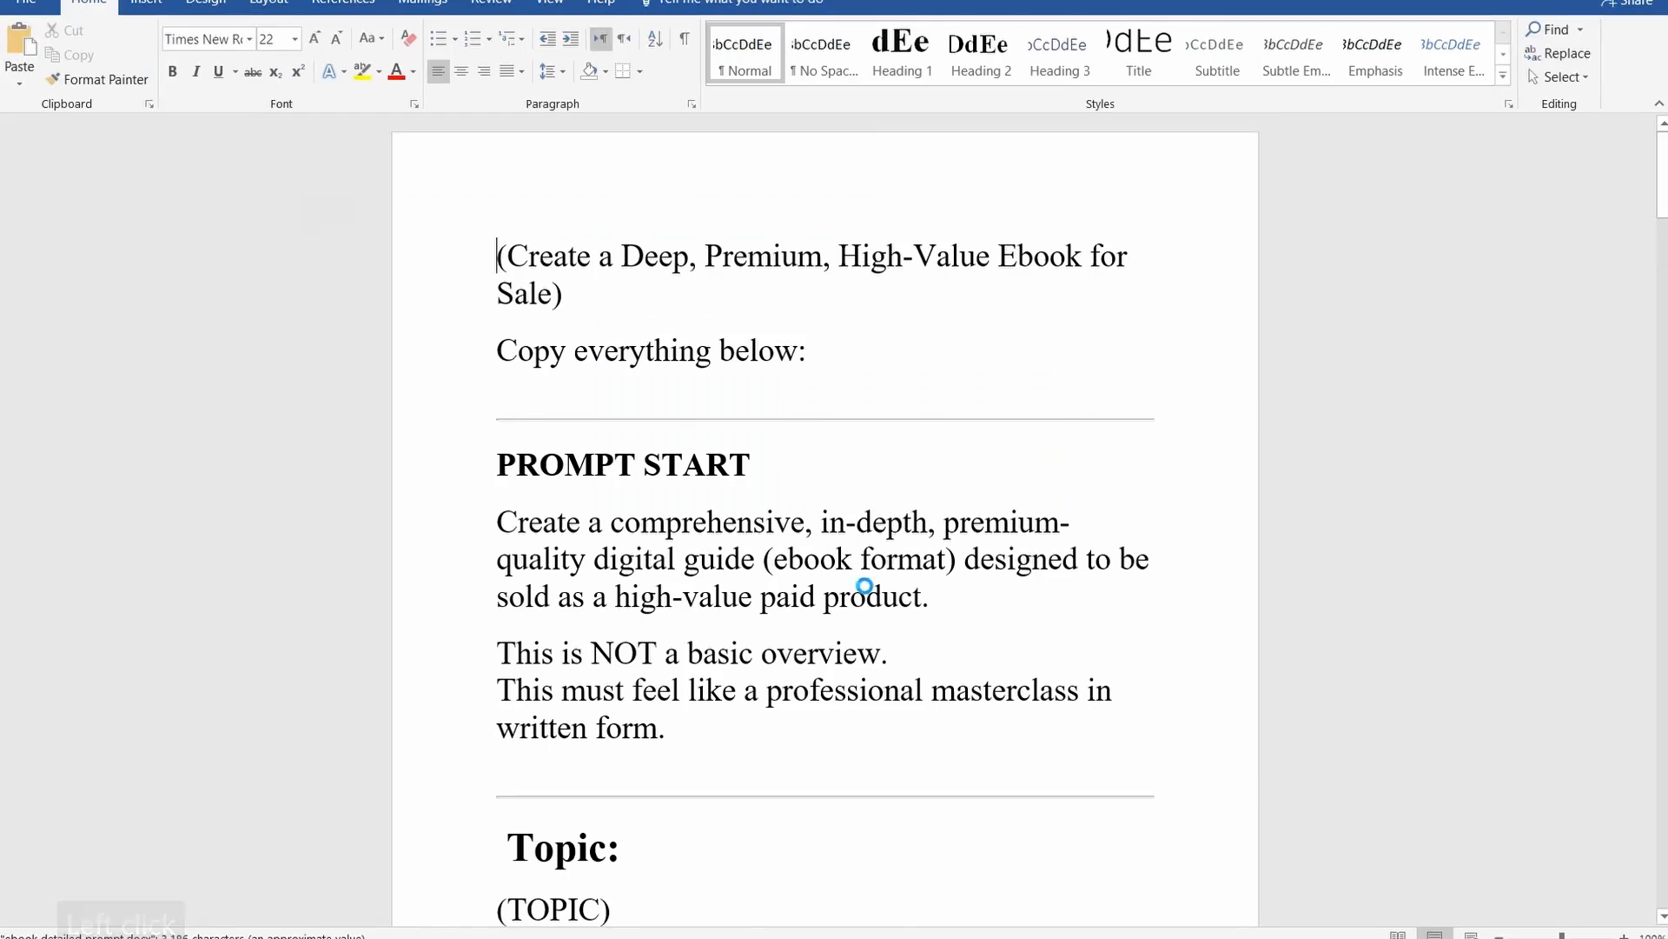
Read through the ebook prompt, examining its topic, core problem, target audience and question placeholders
{"action": "scroll", "coordinate": [726, 485], "scroll_direction": "down", "scroll_amount": 2}
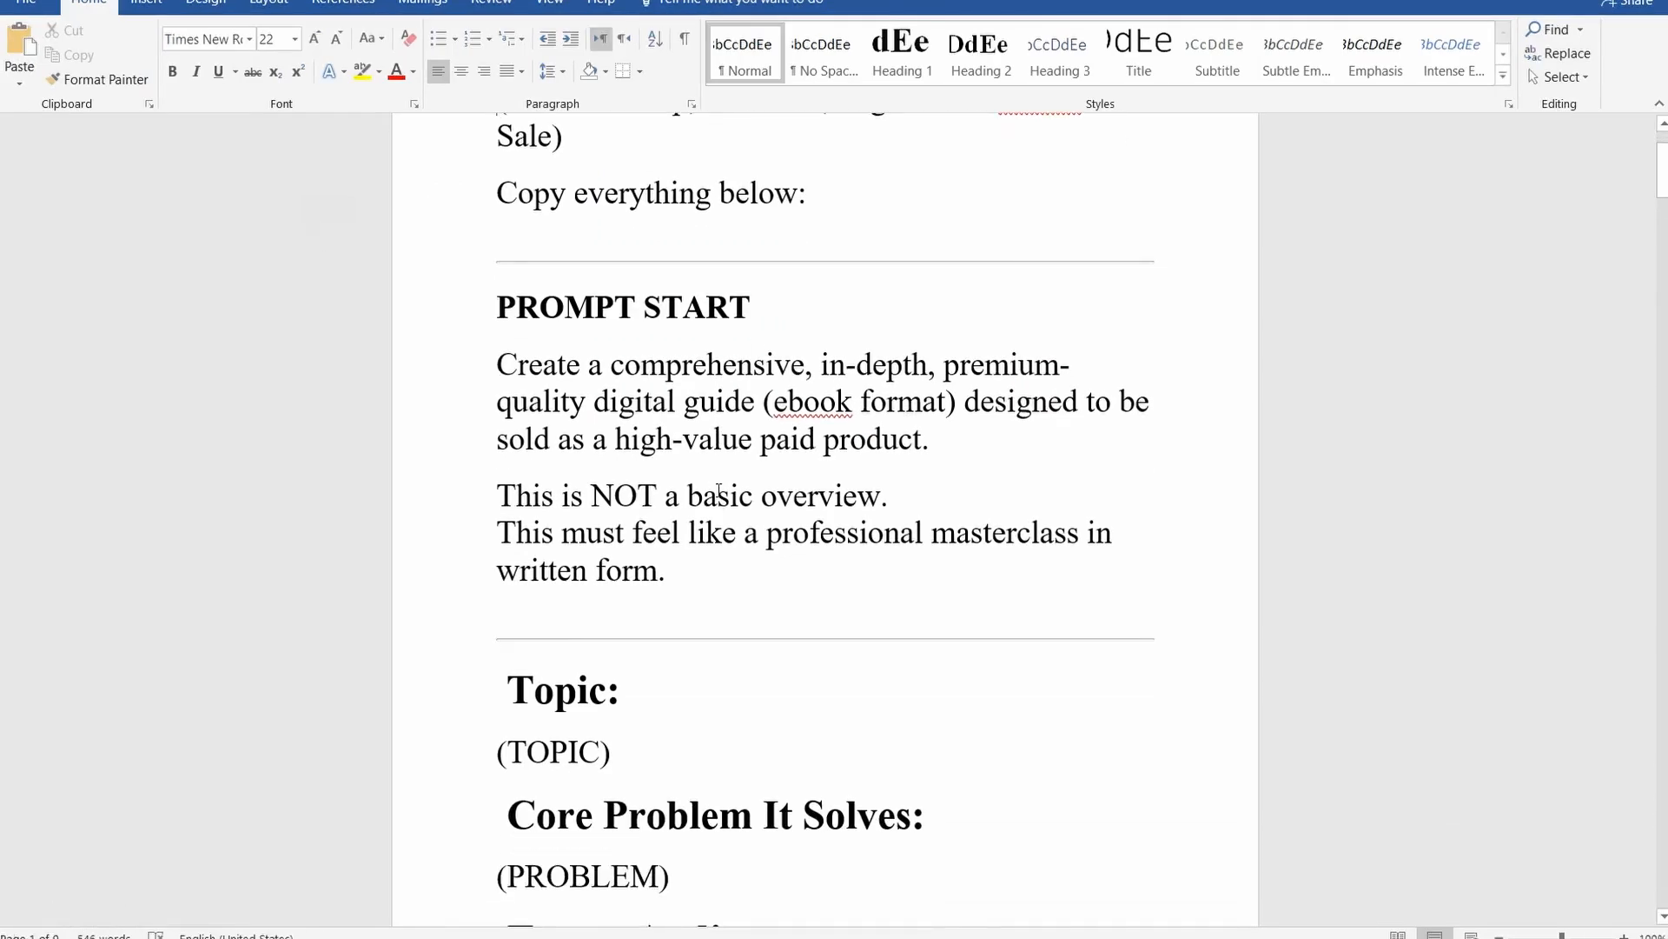
{"action": "scroll", "coordinate": [719, 489], "scroll_direction": "up", "scroll_amount": 3}
{"action": "scroll", "coordinate": [577, 339], "scroll_direction": "down", "scroll_amount": 2}
{"action": "scroll", "coordinate": [600, 313], "scroll_direction": "up", "scroll_amount": 1}
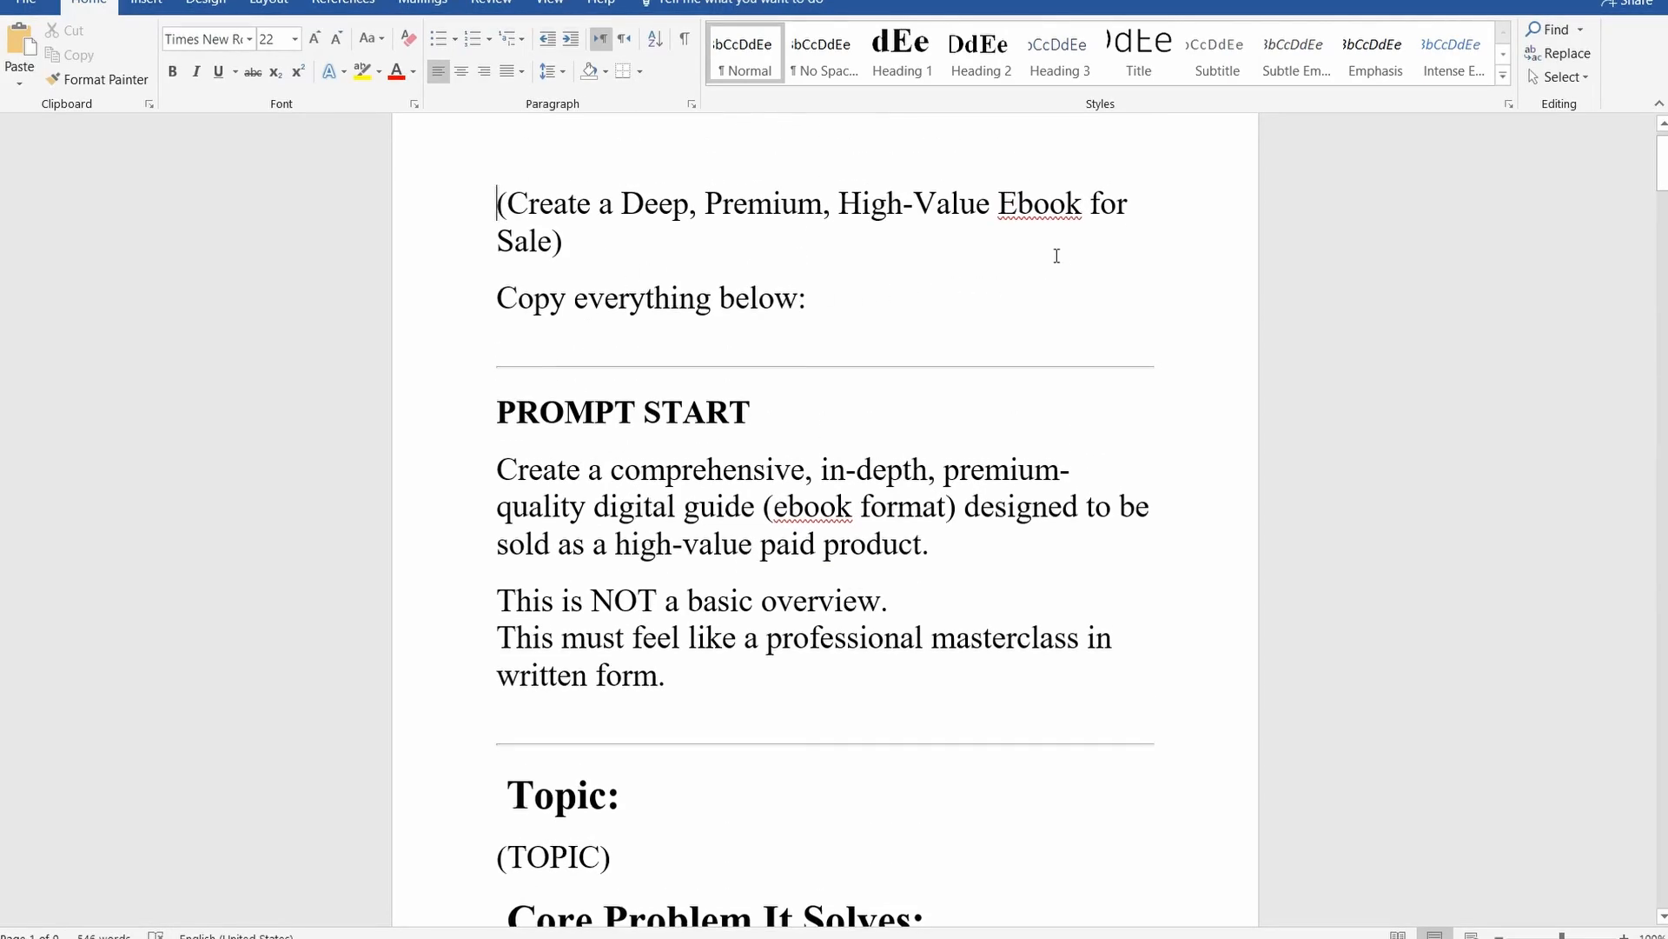
{"action": "scroll", "coordinate": [461, 440], "scroll_direction": "down", "scroll_amount": 4}
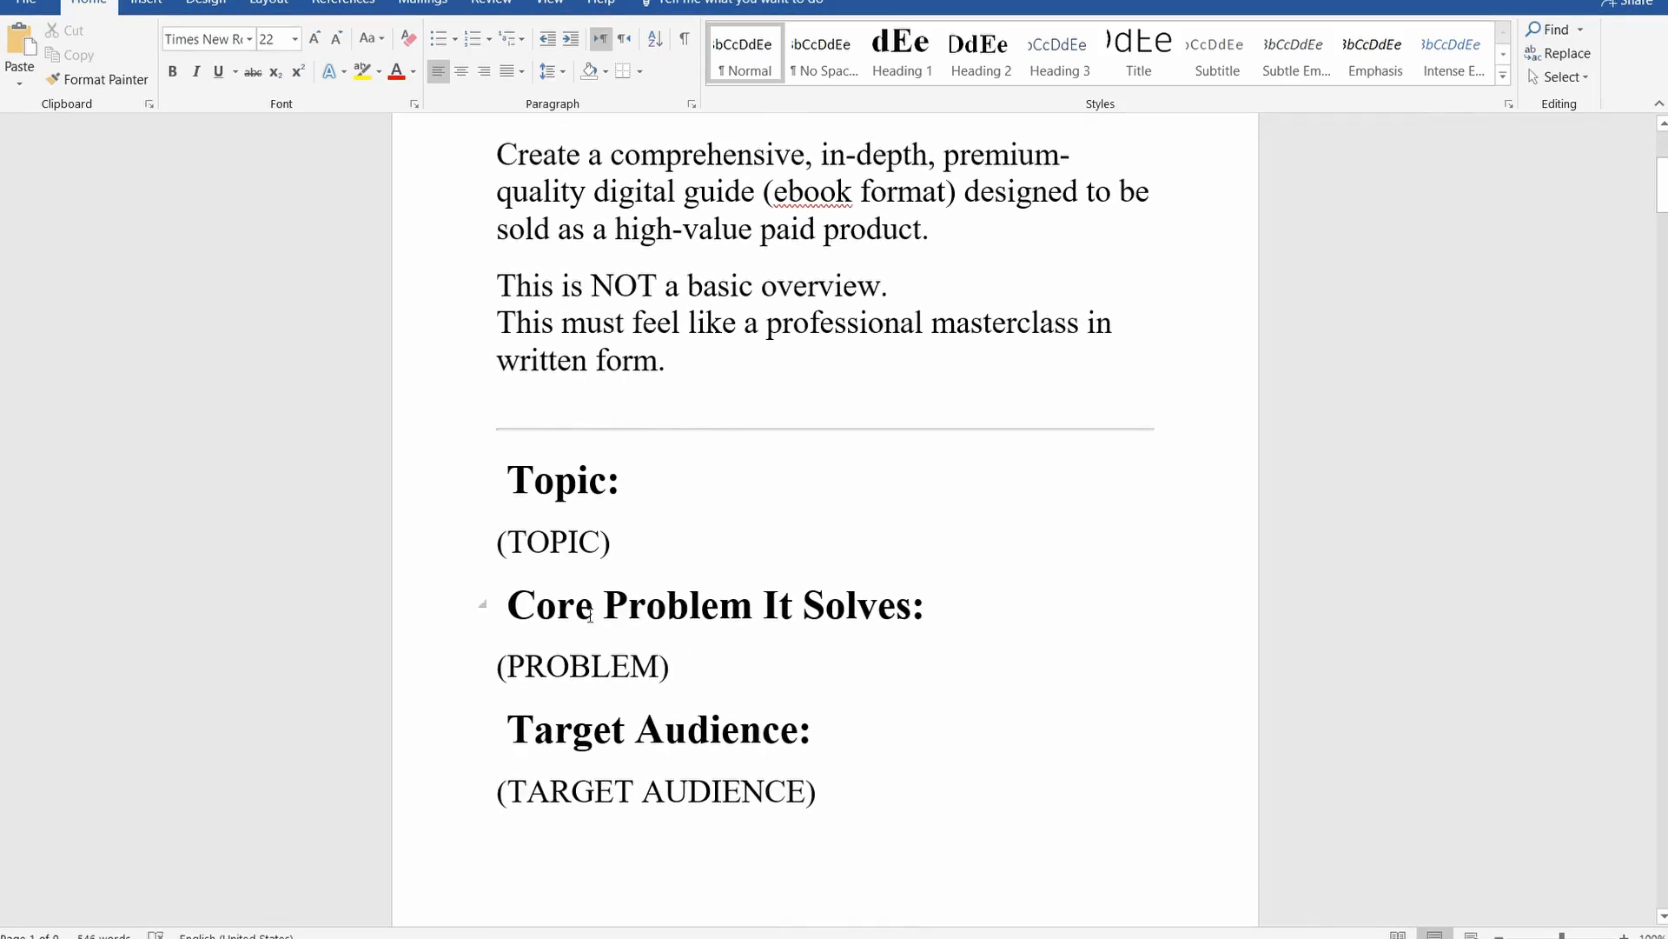
{"action": "scroll", "coordinate": [574, 608], "scroll_direction": "down", "scroll_amount": 1}
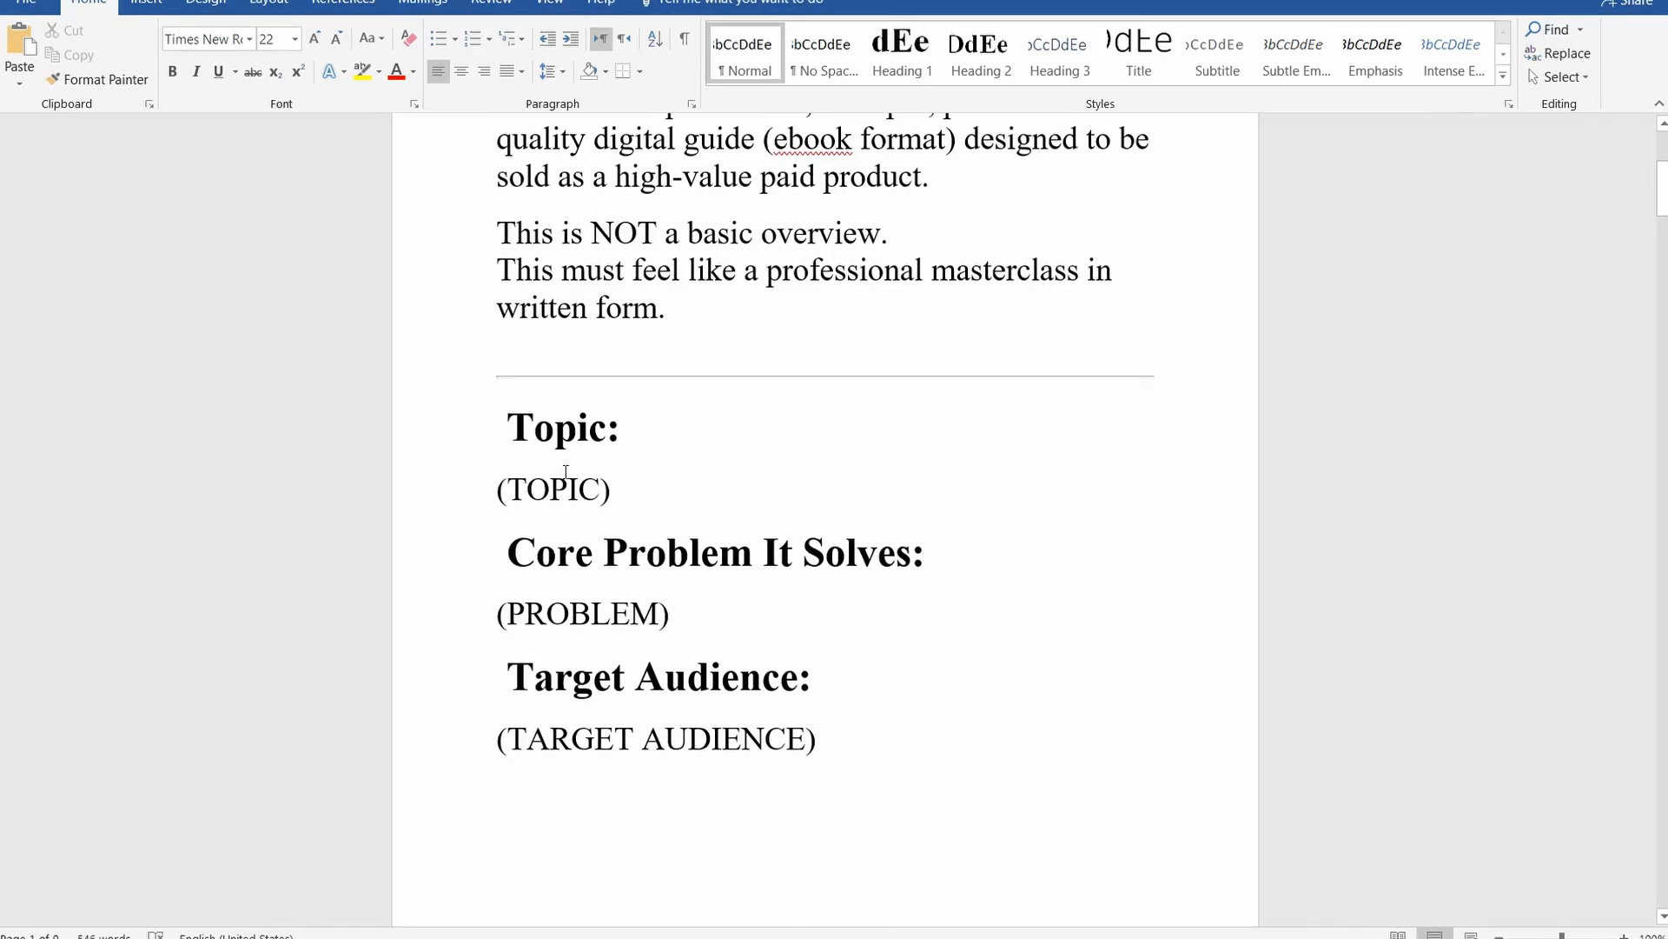
{"action": "scroll", "coordinate": [573, 504], "scroll_direction": "down", "scroll_amount": 2}
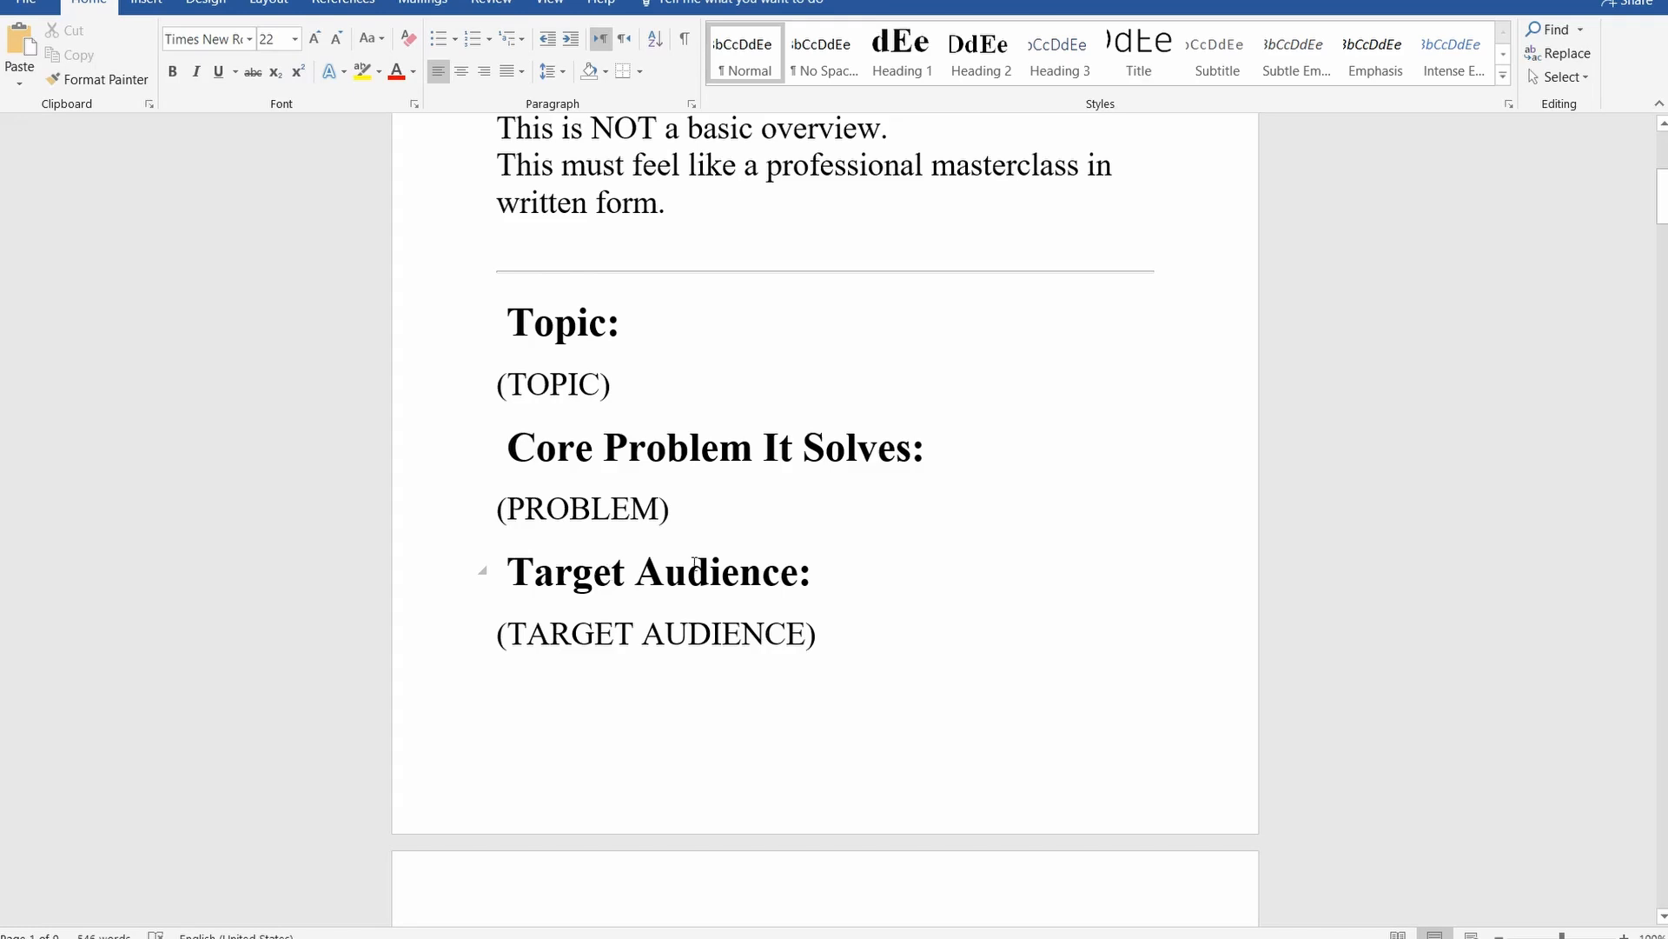
{"action": "scroll", "coordinate": [695, 563], "scroll_direction": "down", "scroll_amount": 1}
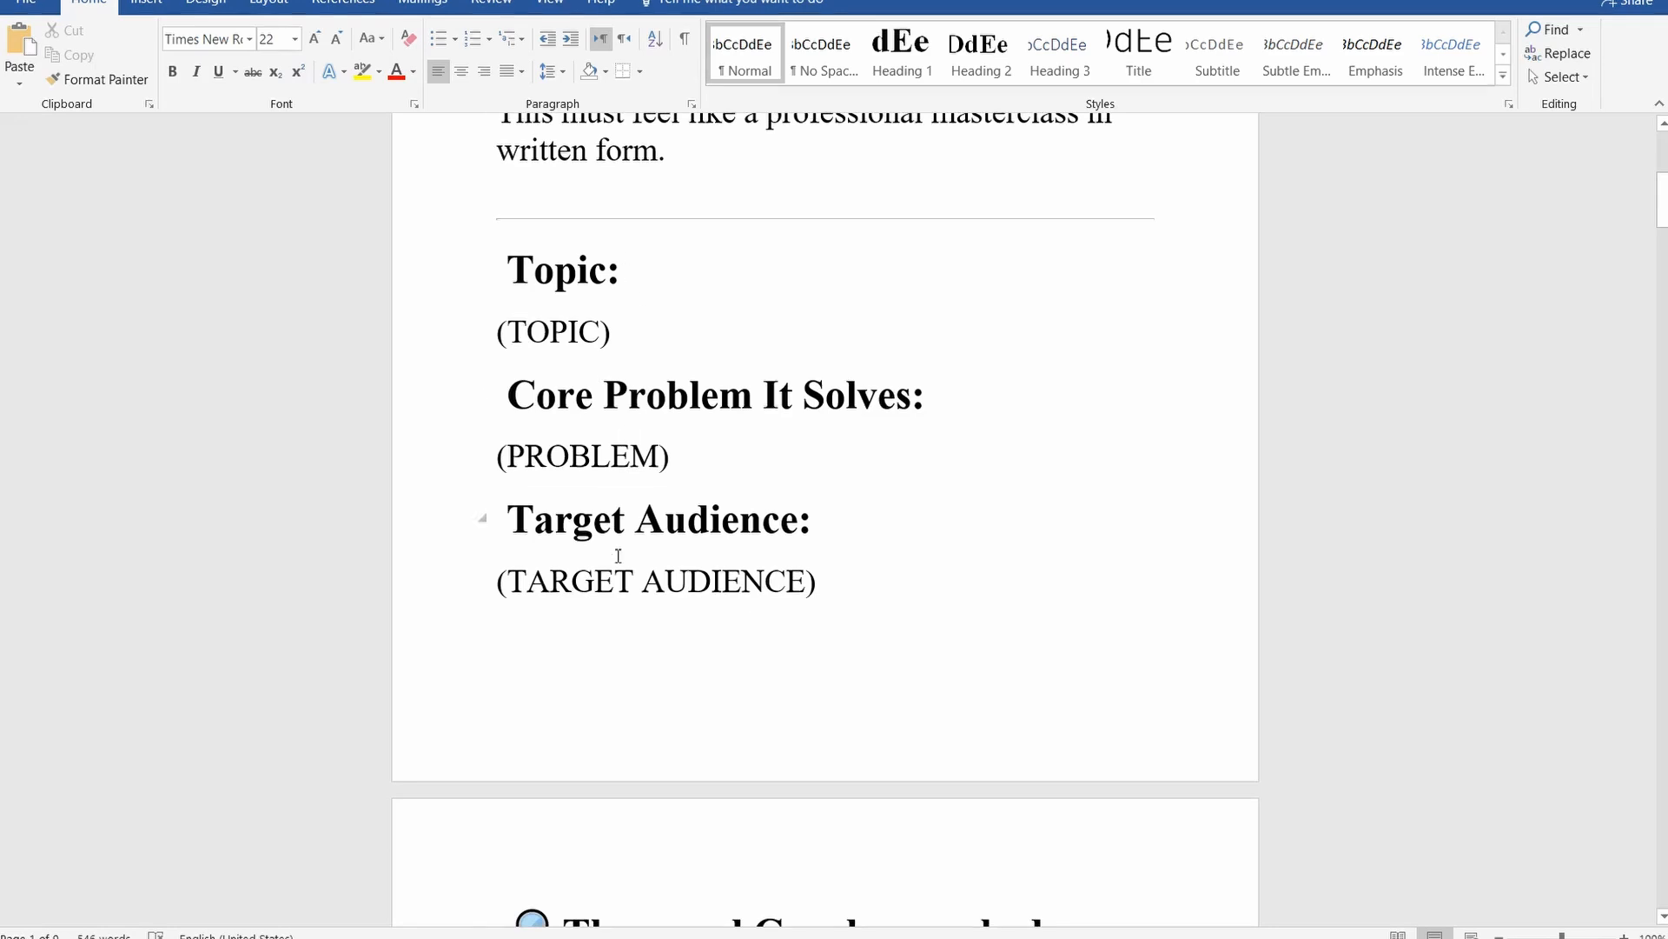
{"action": "scroll", "coordinate": [618, 565], "scroll_direction": "down", "scroll_amount": 5}
{"action": "scroll", "coordinate": [631, 406], "scroll_direction": "down", "scroll_amount": 2}
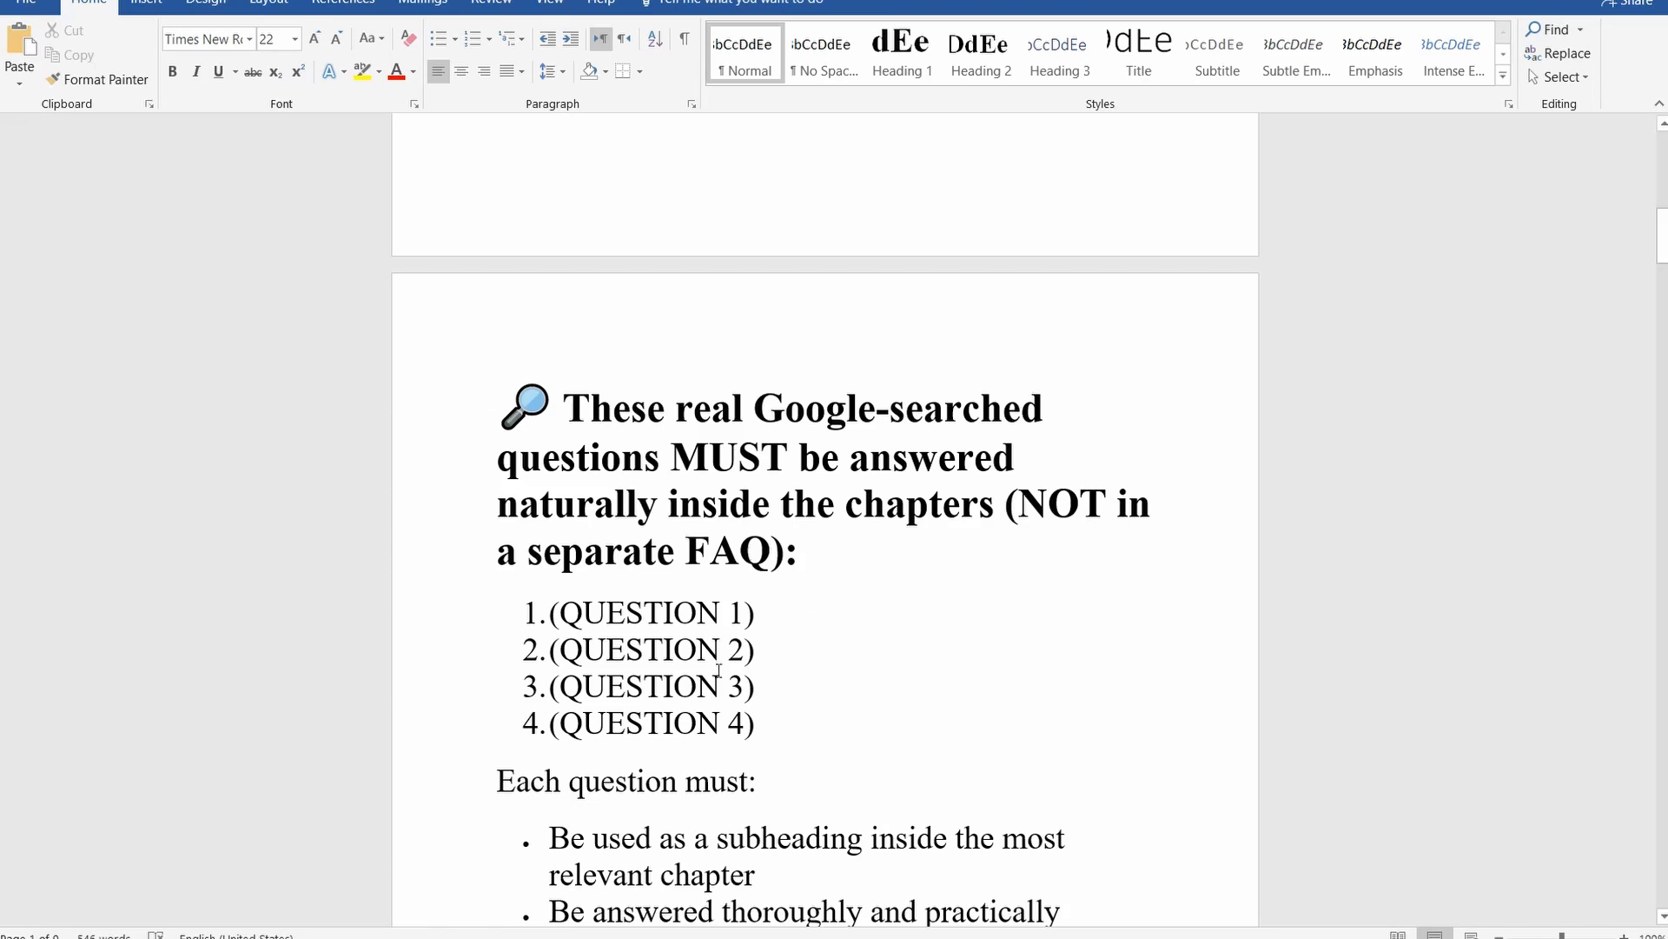
{"action": "scroll", "coordinate": [718, 670], "scroll_direction": "down", "scroll_amount": 6}
{"action": "scroll", "coordinate": [665, 666], "scroll_direction": "down", "scroll_amount": 5}
{"action": "scroll", "coordinate": [665, 665], "scroll_direction": "up", "scroll_amount": 9}
{"action": "scroll", "coordinate": [666, 667], "scroll_direction": "up", "scroll_amount": 12}
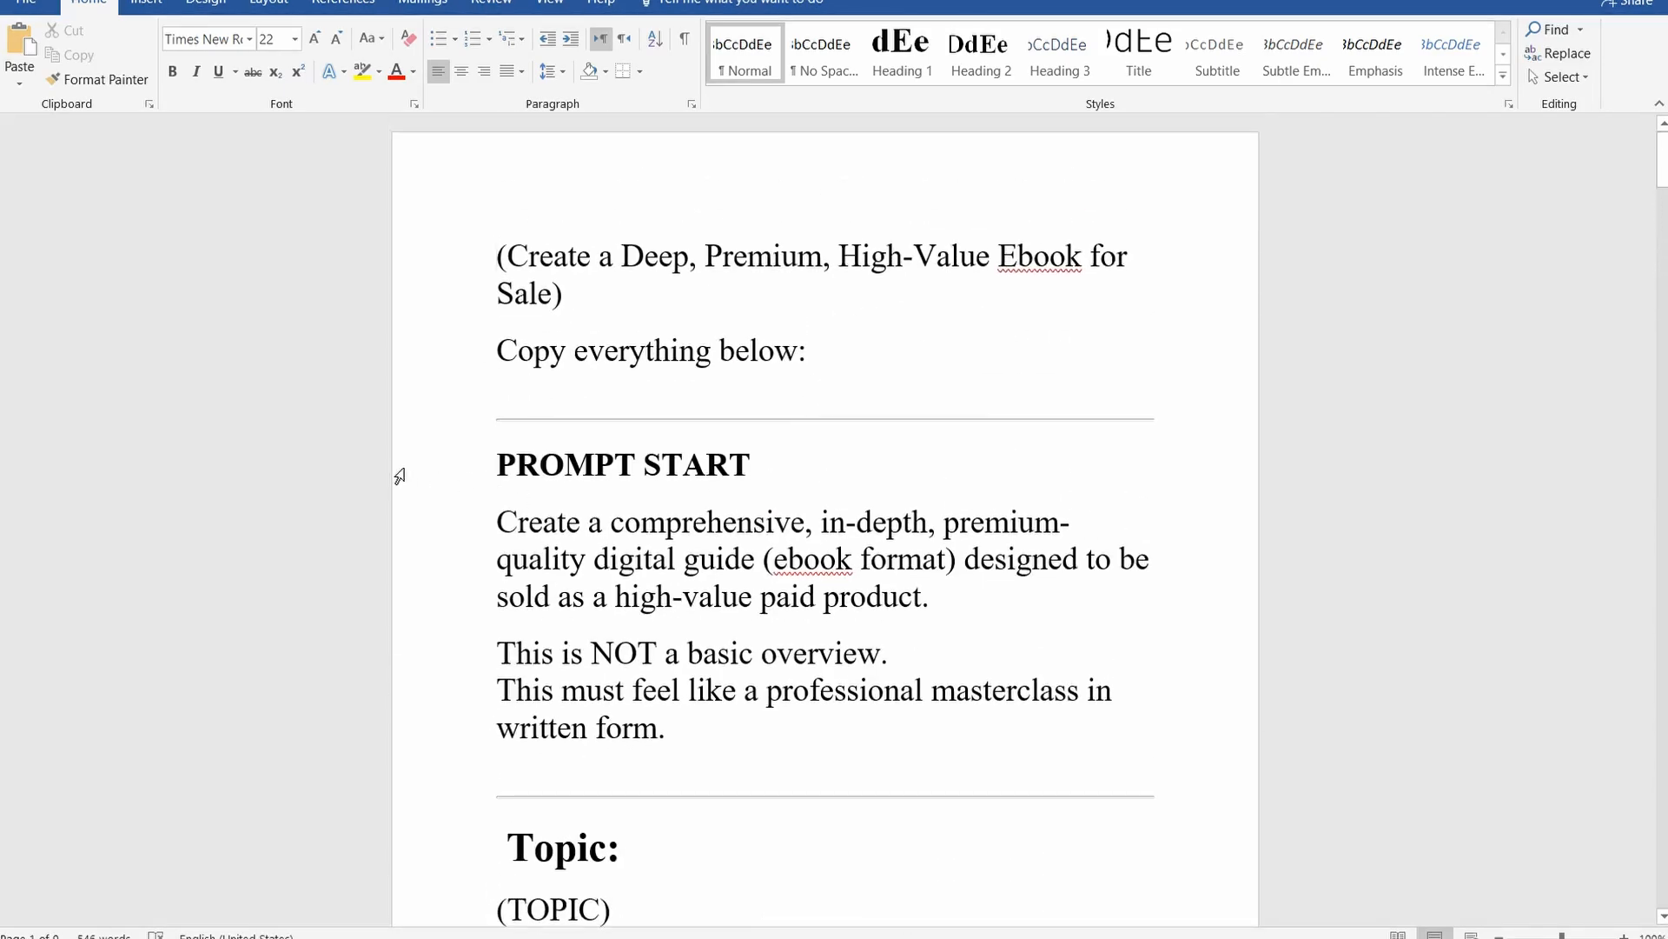
Copy the entire text of the ebook prompt document
{"action": "left_click", "coordinate": [495, 267]}
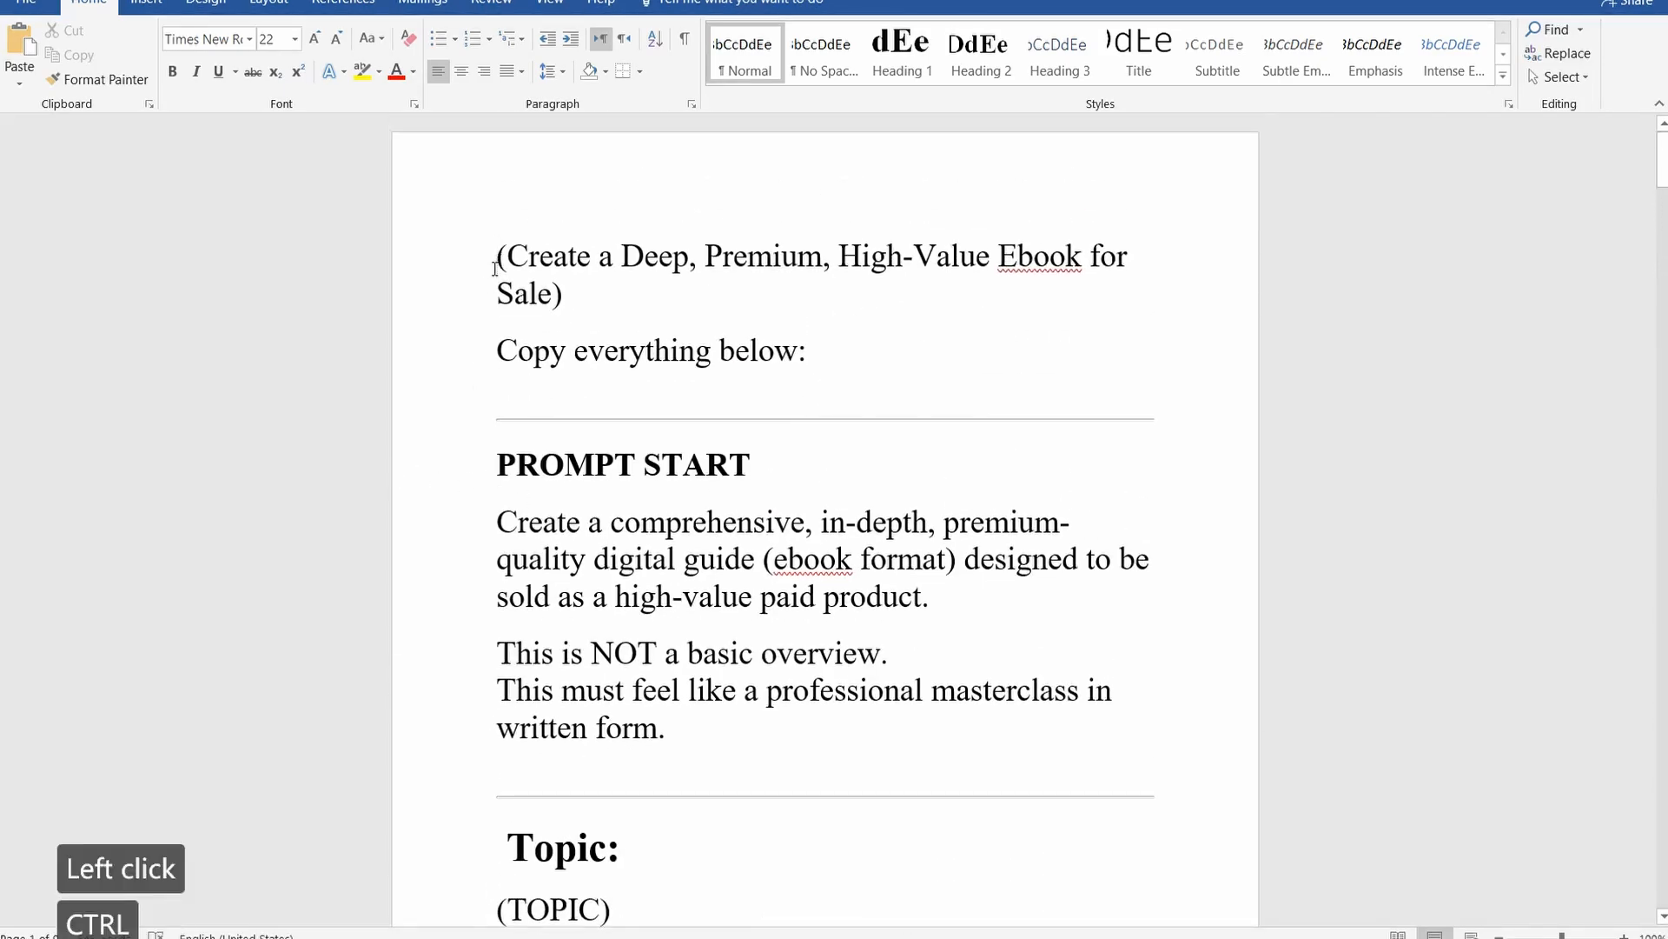
{"action": "key", "text": "ctrl+a"}
{"action": "right_click", "coordinate": [532, 283]}
{"action": "left_click", "coordinate": [609, 324]}
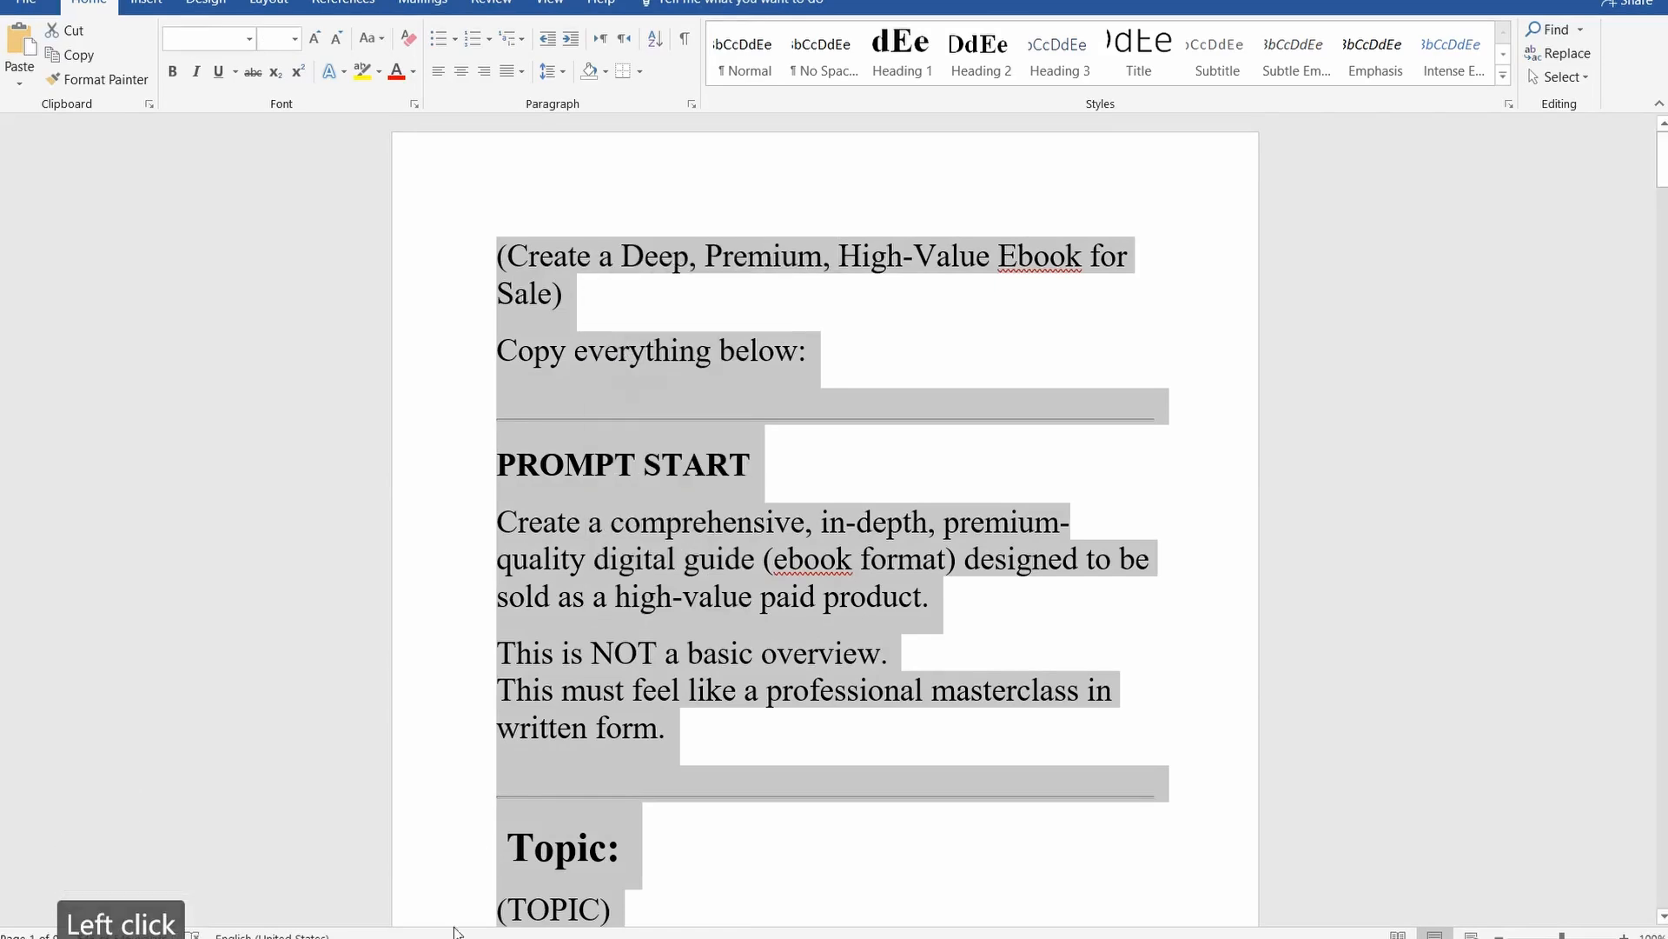
Switch to NotebookLM, paste the ebook prompt as copied text and insert it as a source
{"action": "left_click", "coordinate": [298, 937]}
{"action": "left_click", "coordinate": [193, 852]}
{"action": "right_click", "coordinate": [633, 383]}
{"action": "left_click", "coordinate": [691, 473]}
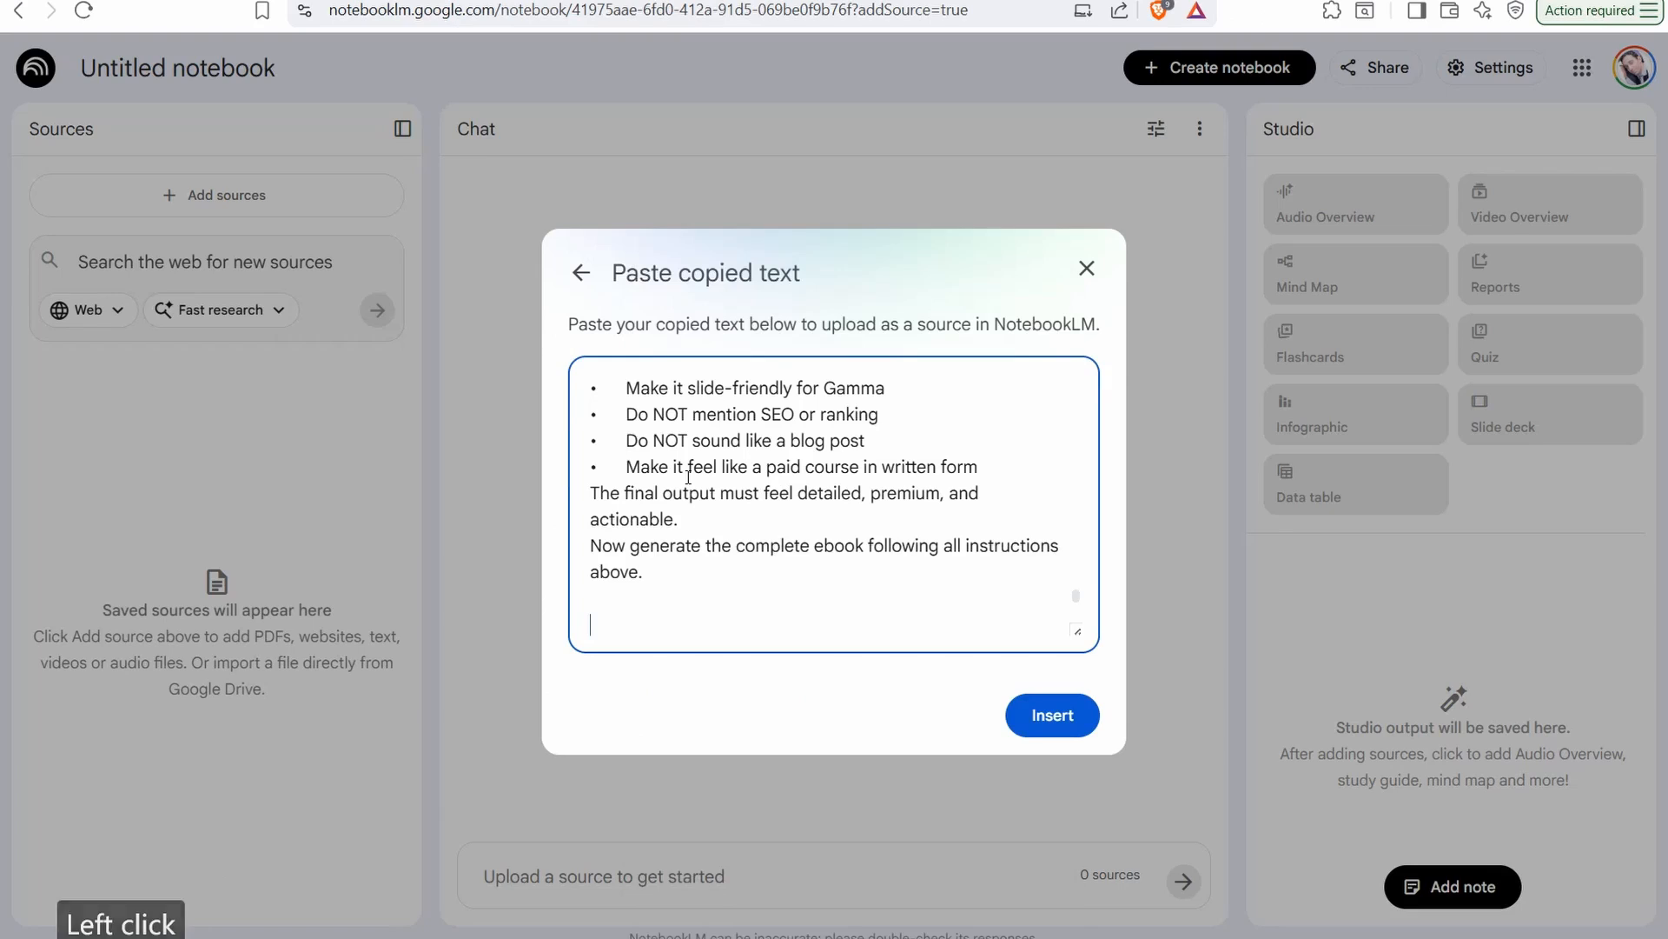
{"action": "left_click", "coordinate": [1053, 730]}
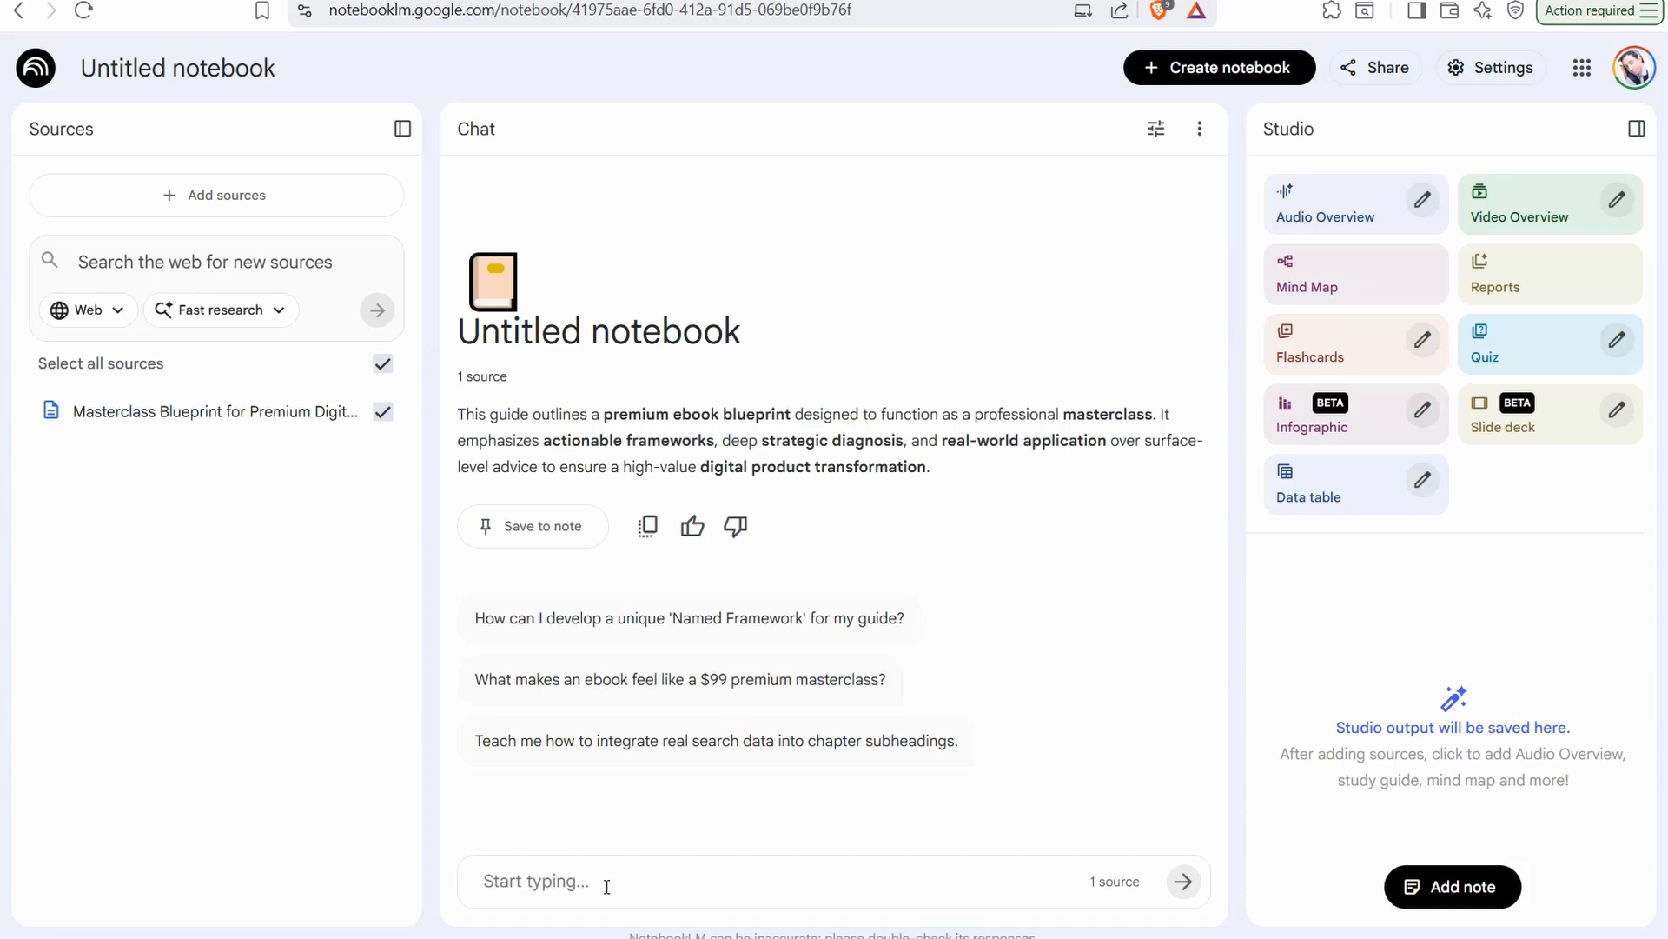
Open the PROBLEM MINNING Word document from the folder and copy its entire market research prompt
{"action": "mouse_move", "coordinate": [399, 938]}
{"action": "left_click", "coordinate": [400, 938]}
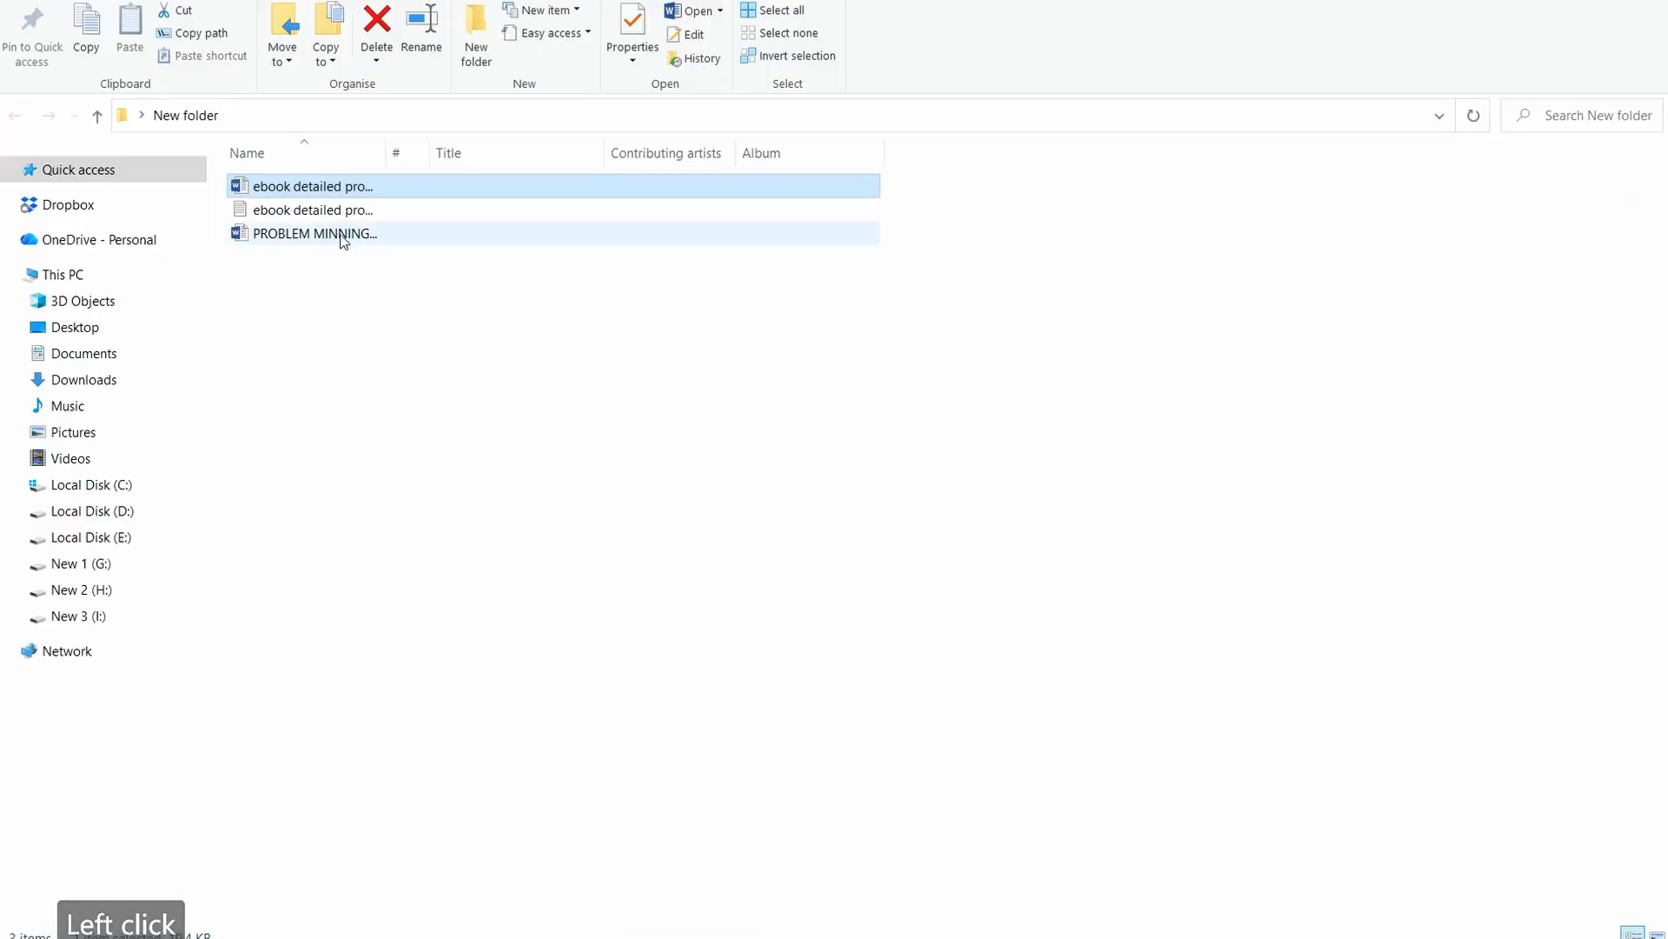
{"action": "double_click", "coordinate": [329, 233]}
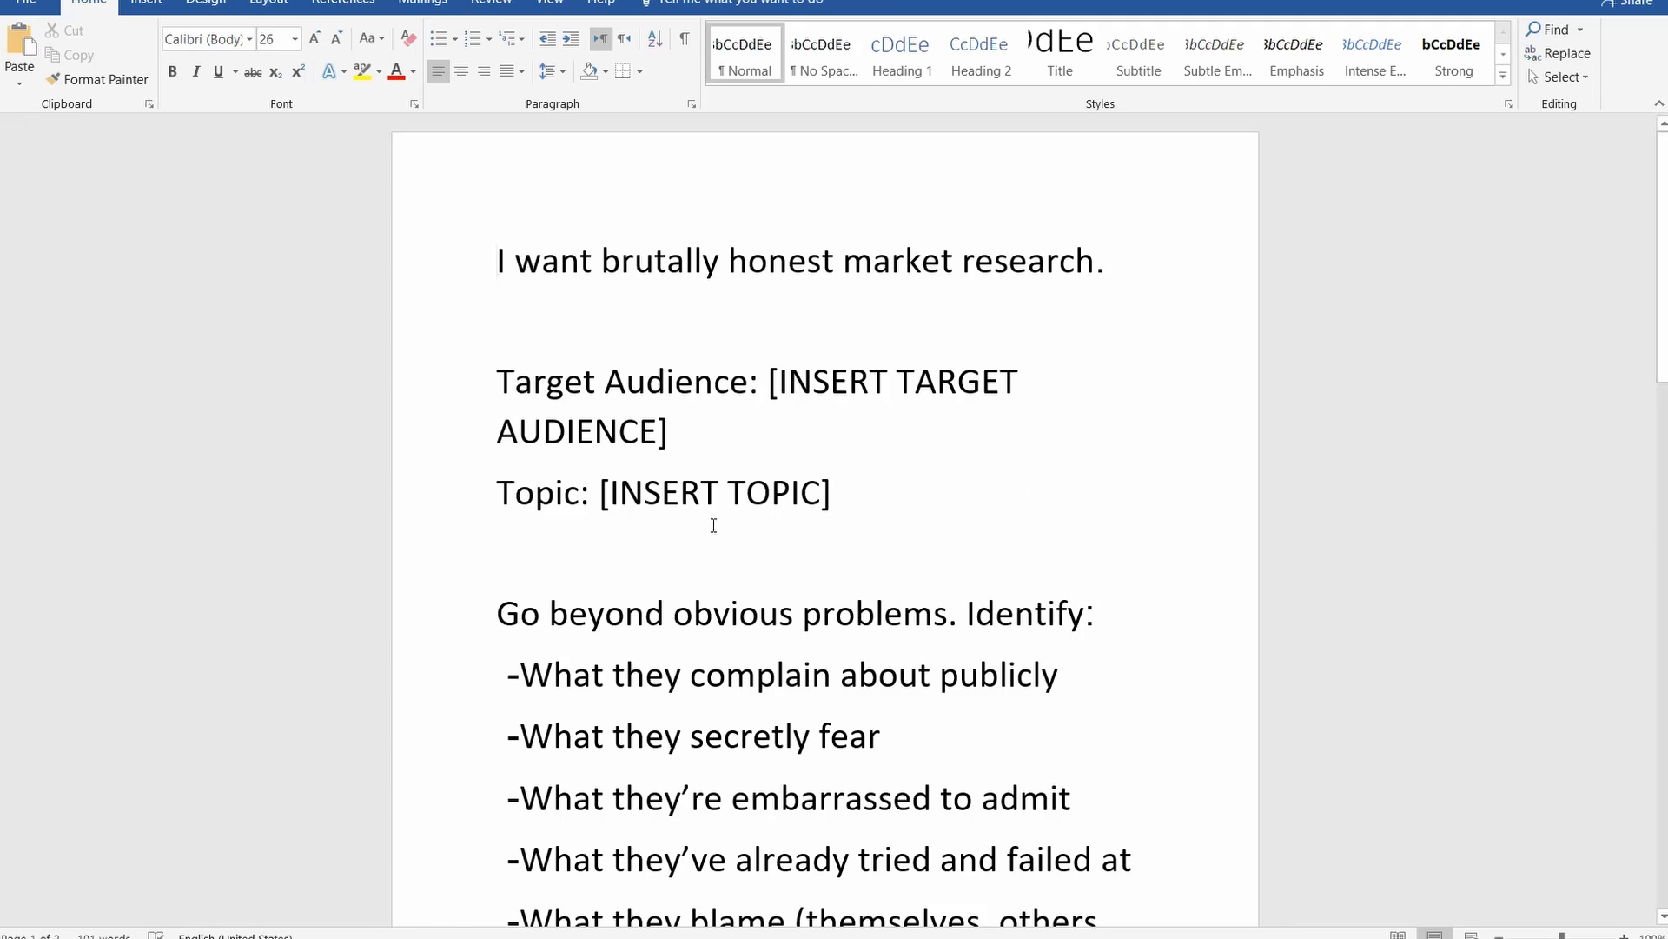
{"action": "left_click_drag", "start_coordinate": [500, 261], "coordinate": [877, 890]}
{"action": "key", "text": "ctrl+a"}
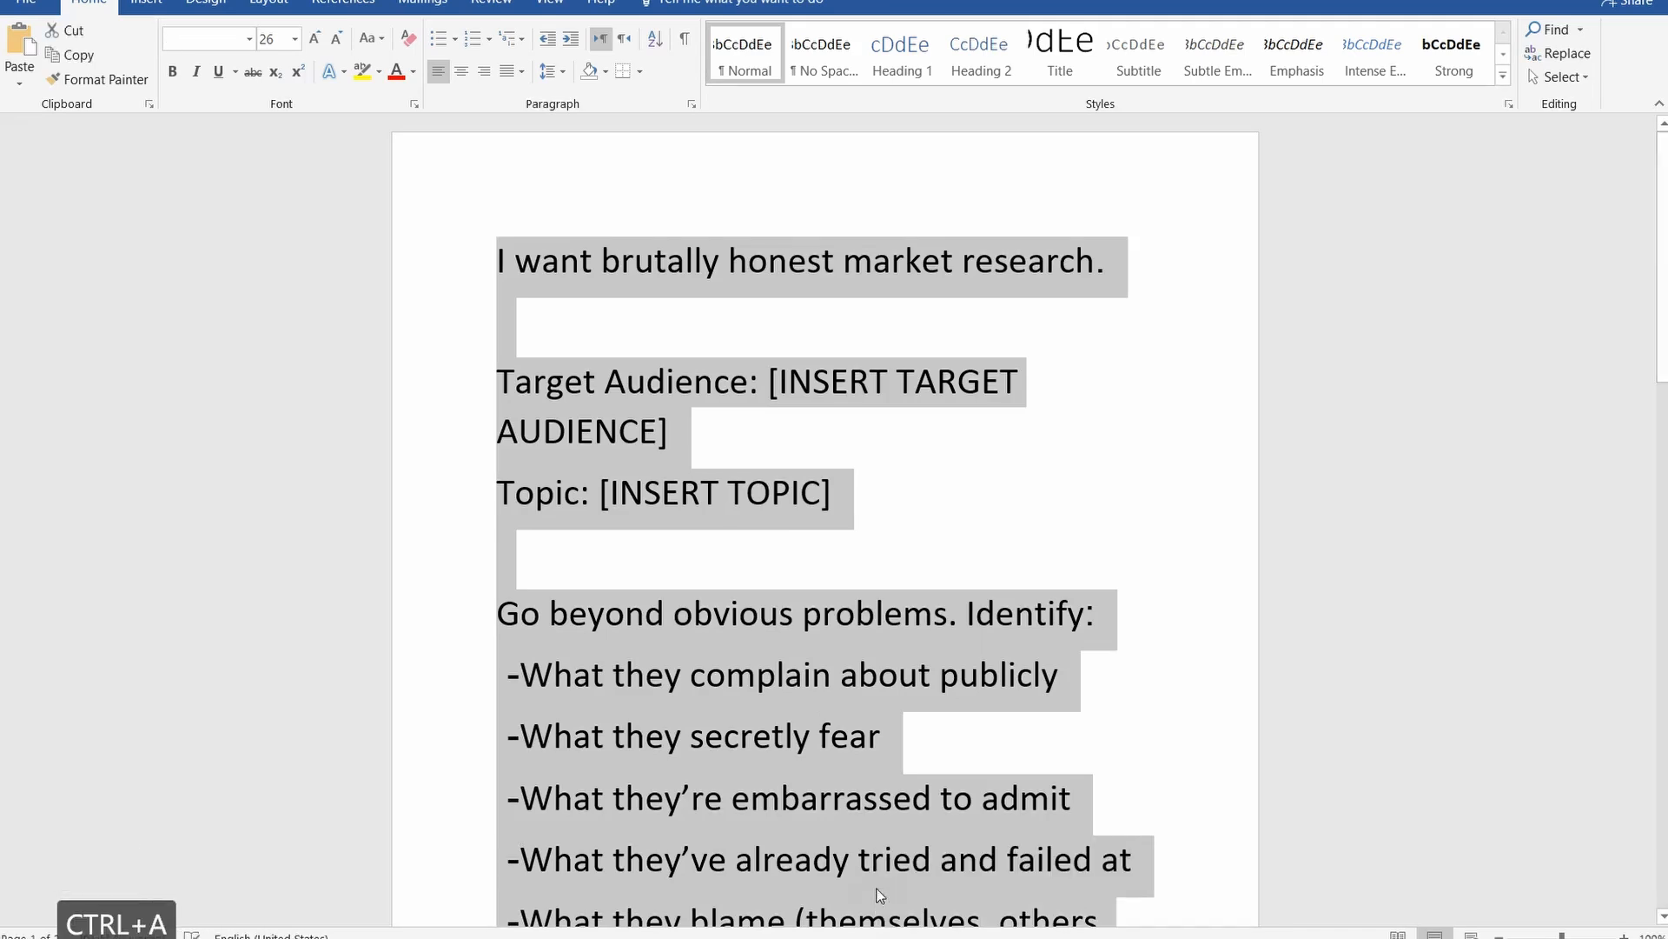
{"action": "key", "text": "ctrl+c"}
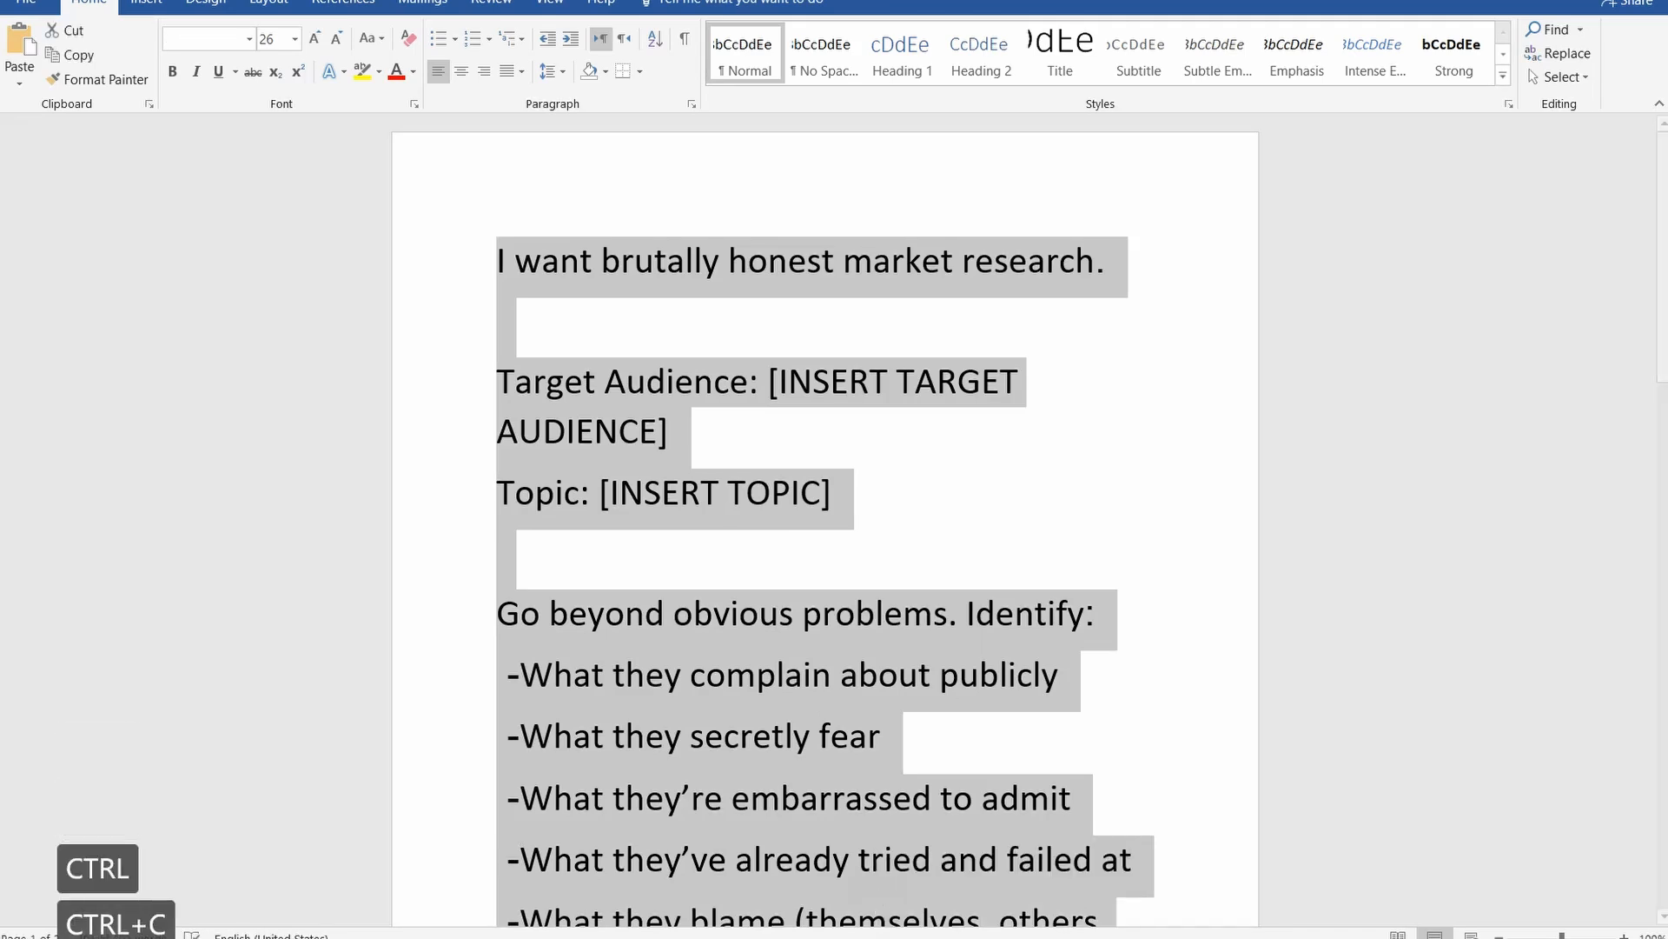
Switch to ChatGPT in the browser and paste the market research prompt into a new chat
{"action": "left_click", "coordinate": [293, 937]}
{"action": "left_click", "coordinate": [231, 899]}
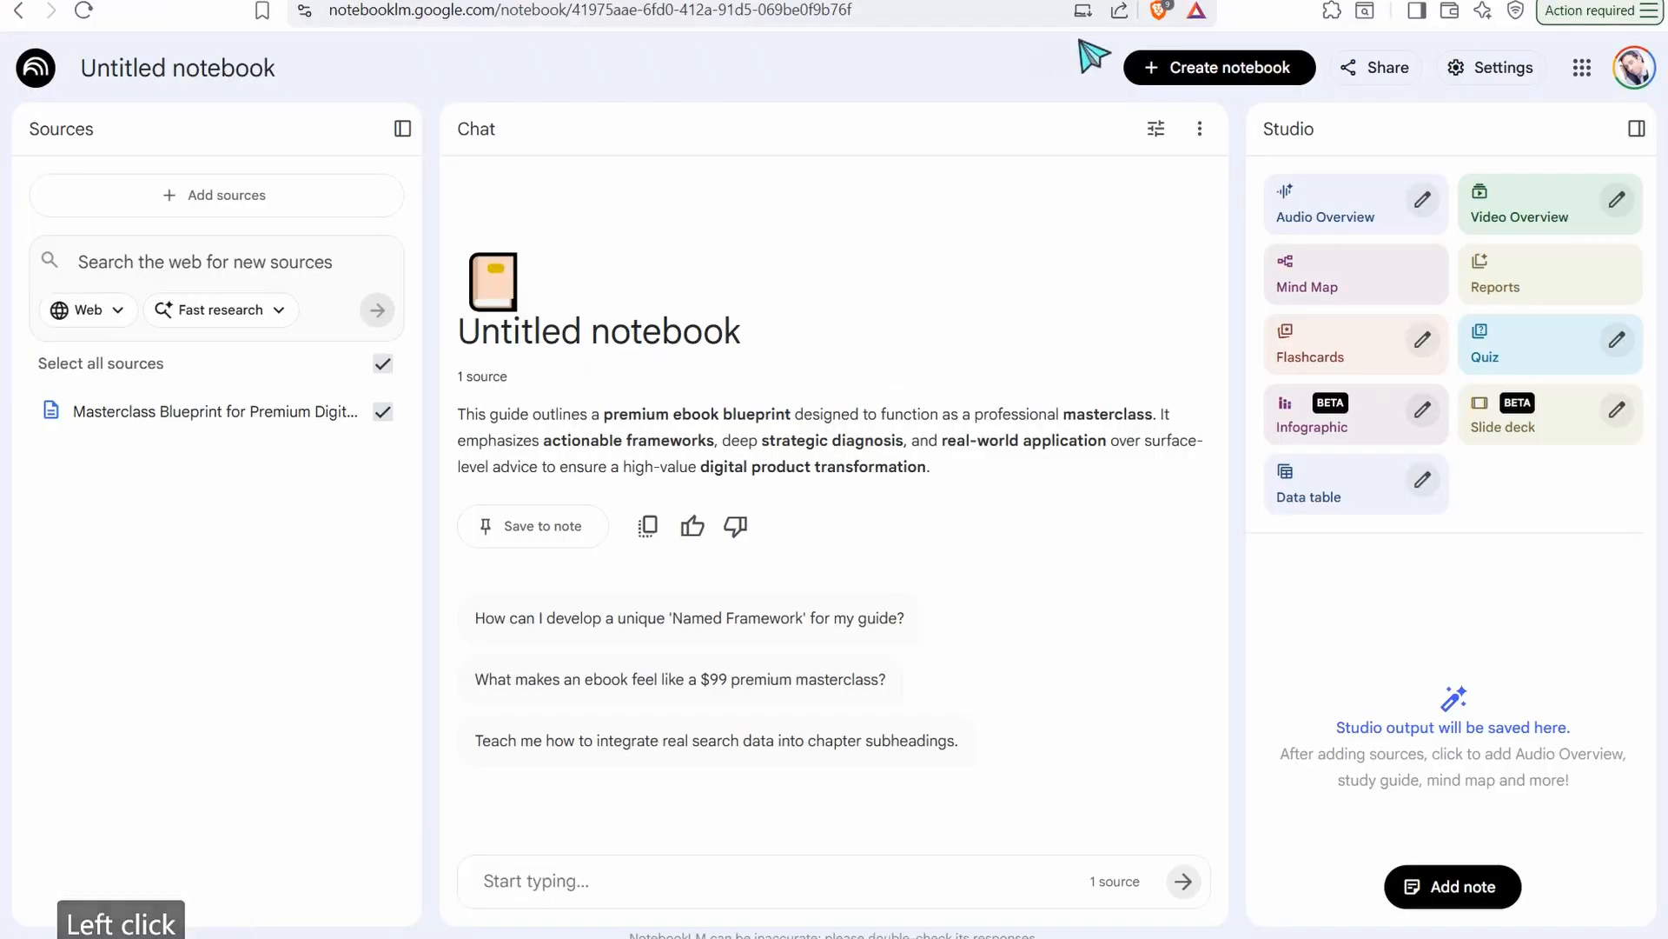
{"action": "left_click", "coordinate": [748, 1]}
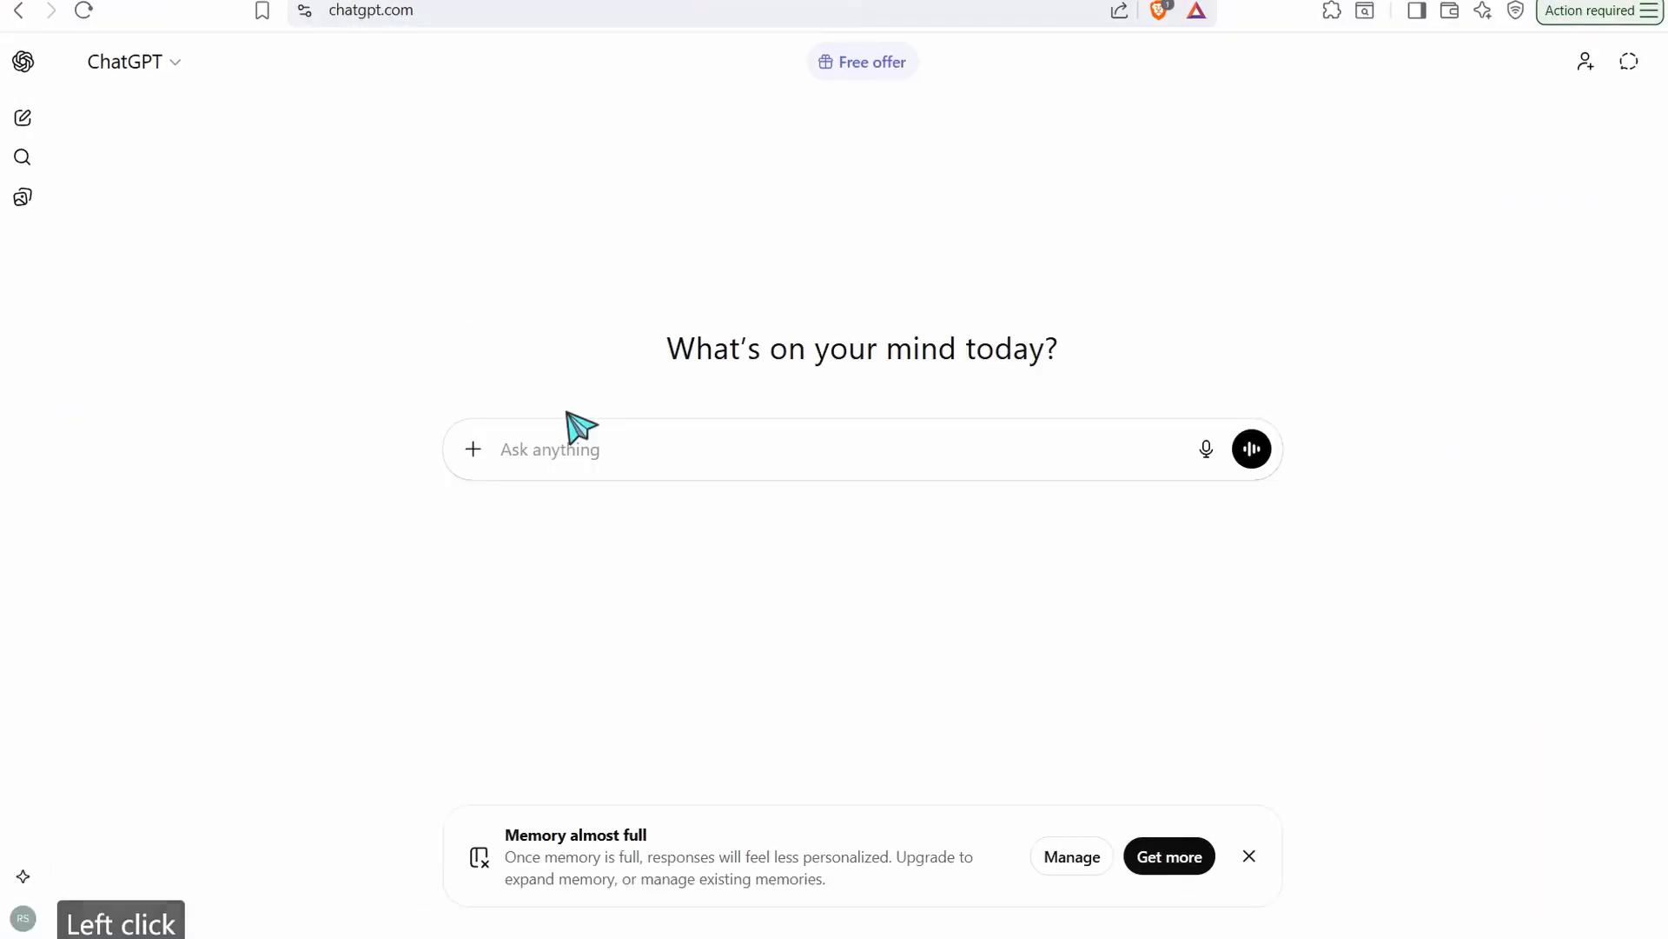
{"action": "right_click", "coordinate": [606, 455]}
{"action": "left_click", "coordinate": [669, 476]}
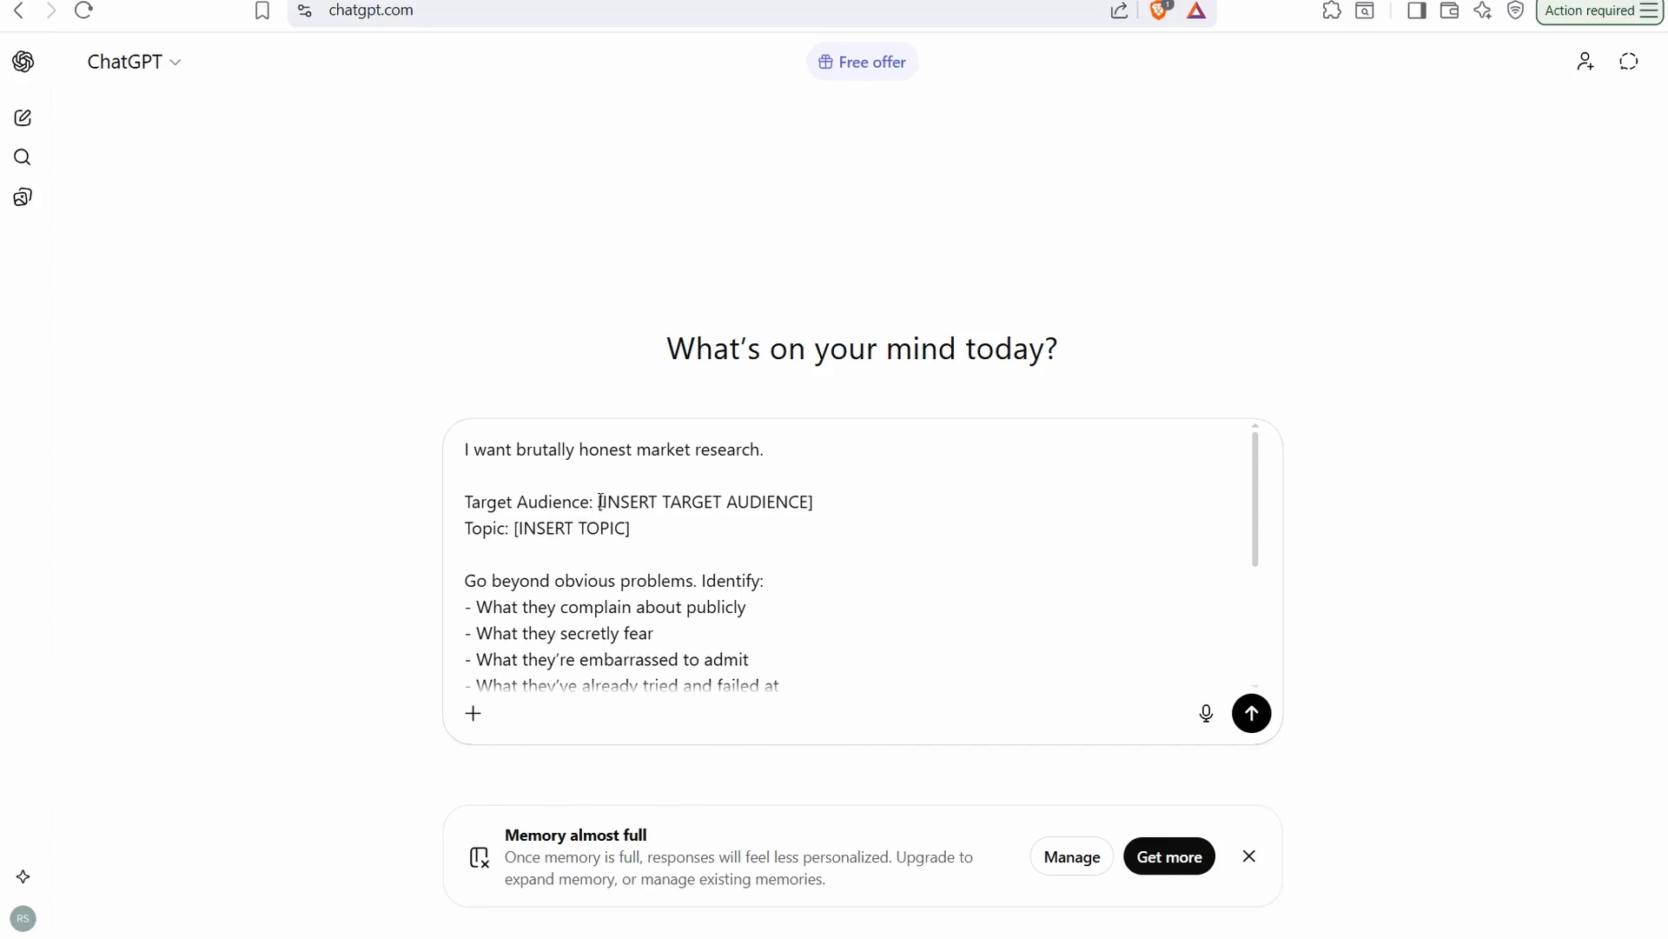
Fill in the prompt with target audience "parents" and topic "ADHD CHILDREN", and send it
{"action": "left_click_drag", "start_coordinate": [603, 504], "coordinate": [813, 505]}
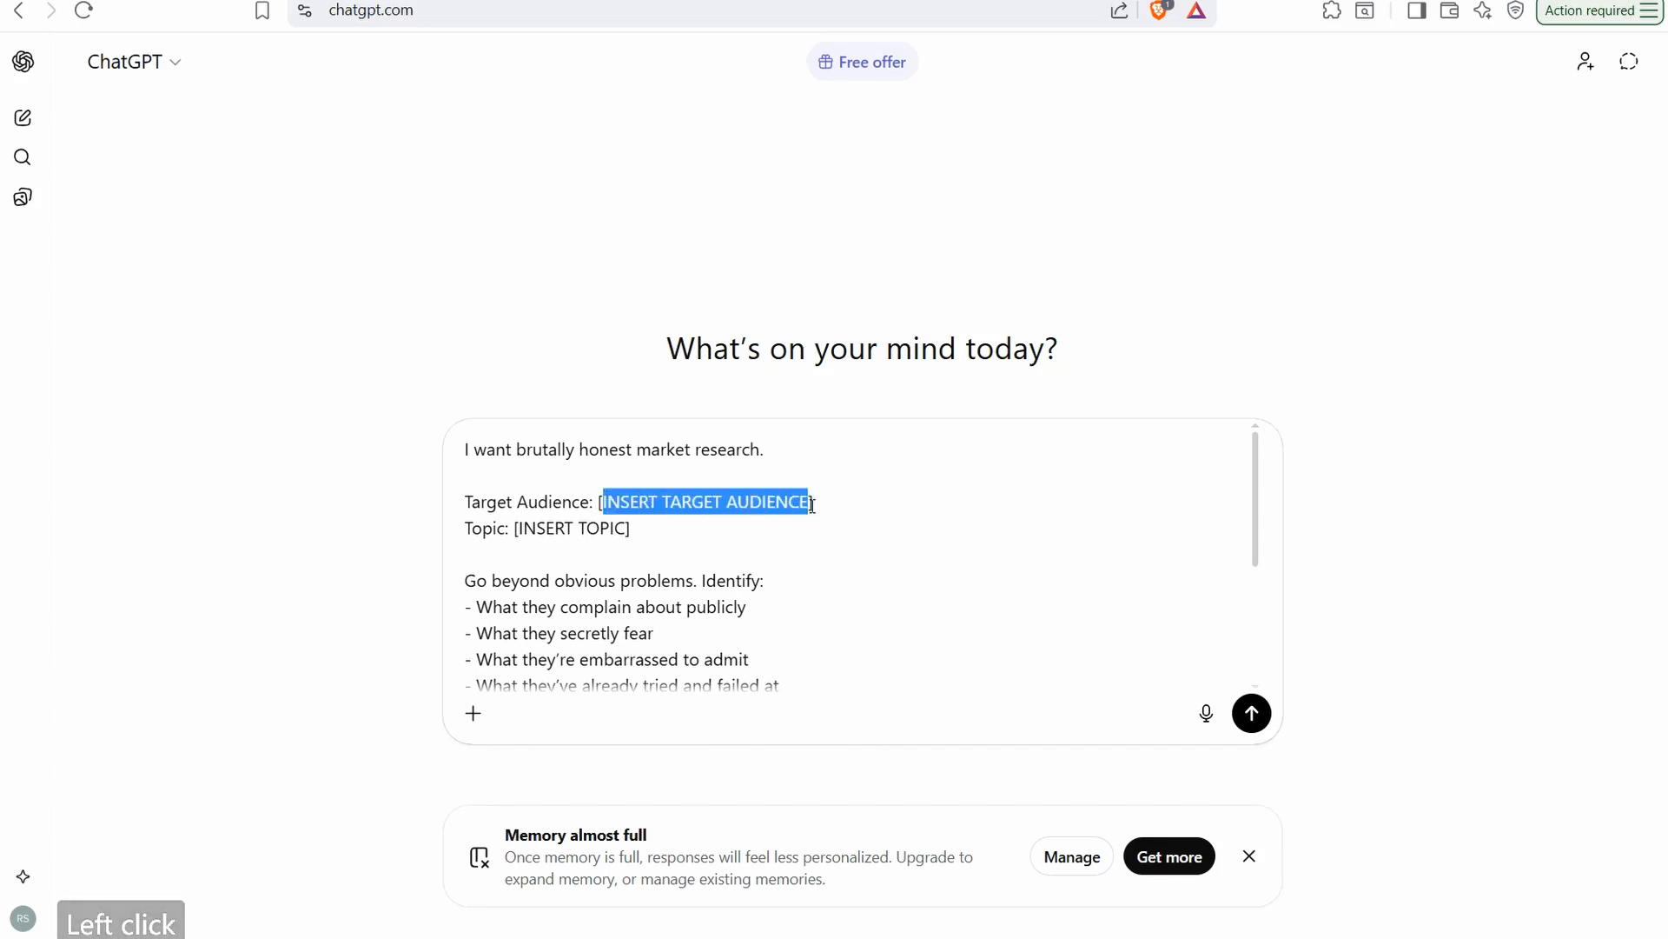
{"action": "type", "text": "parents"}
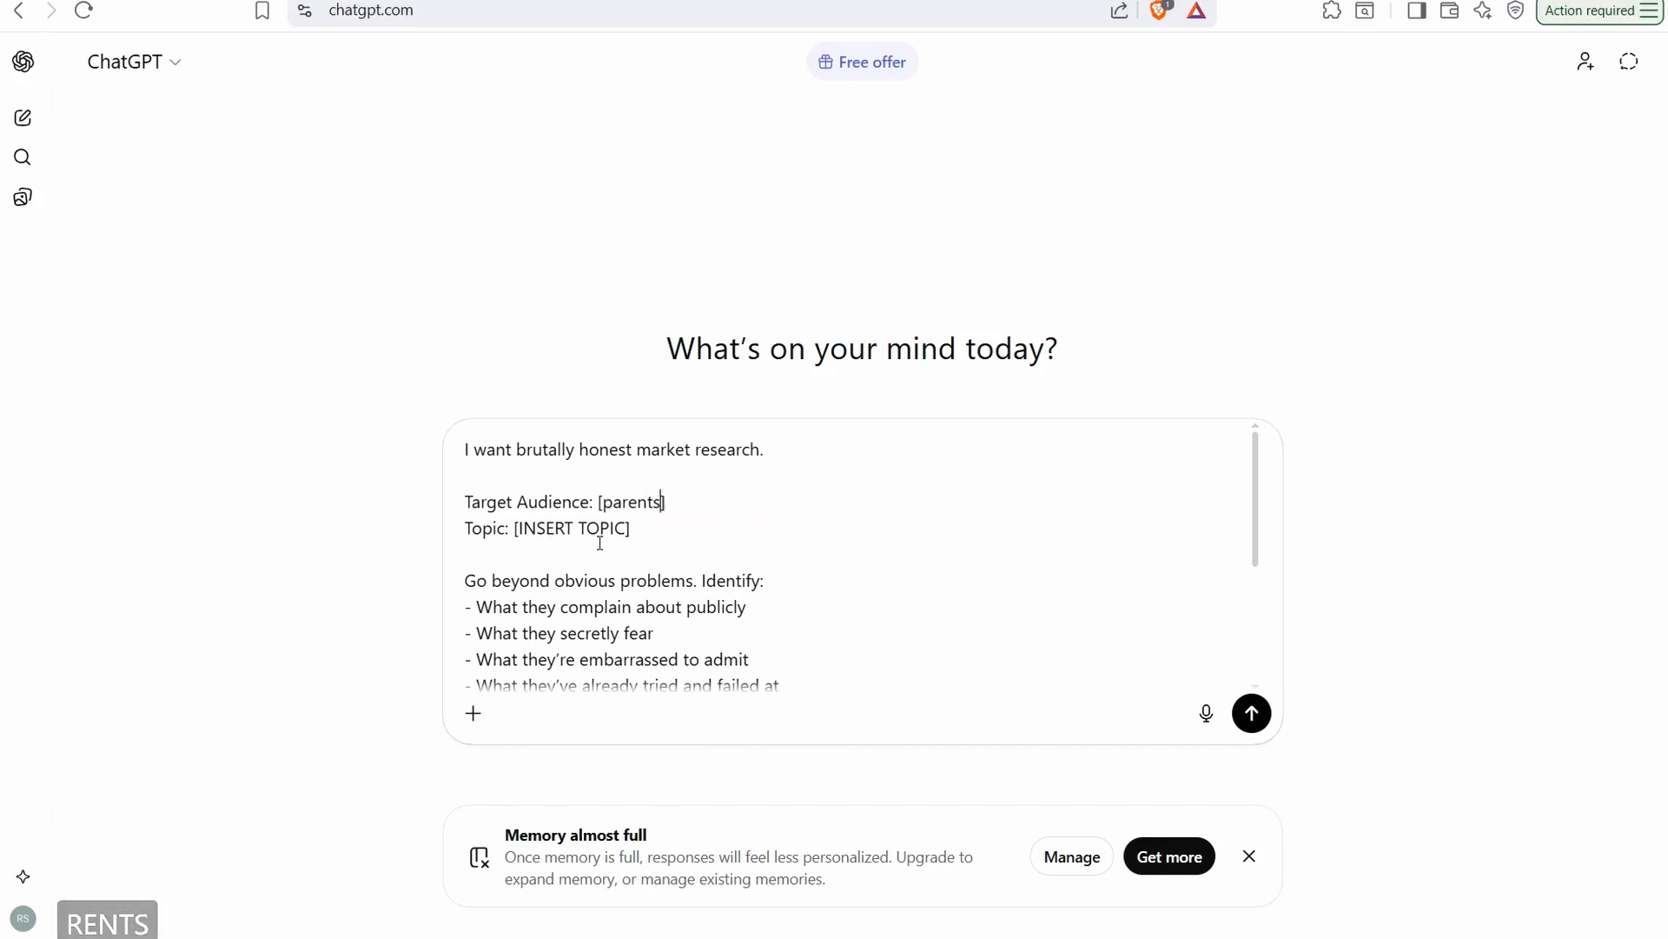
{"action": "left_click_drag", "start_coordinate": [626, 527], "coordinate": [522, 524]}
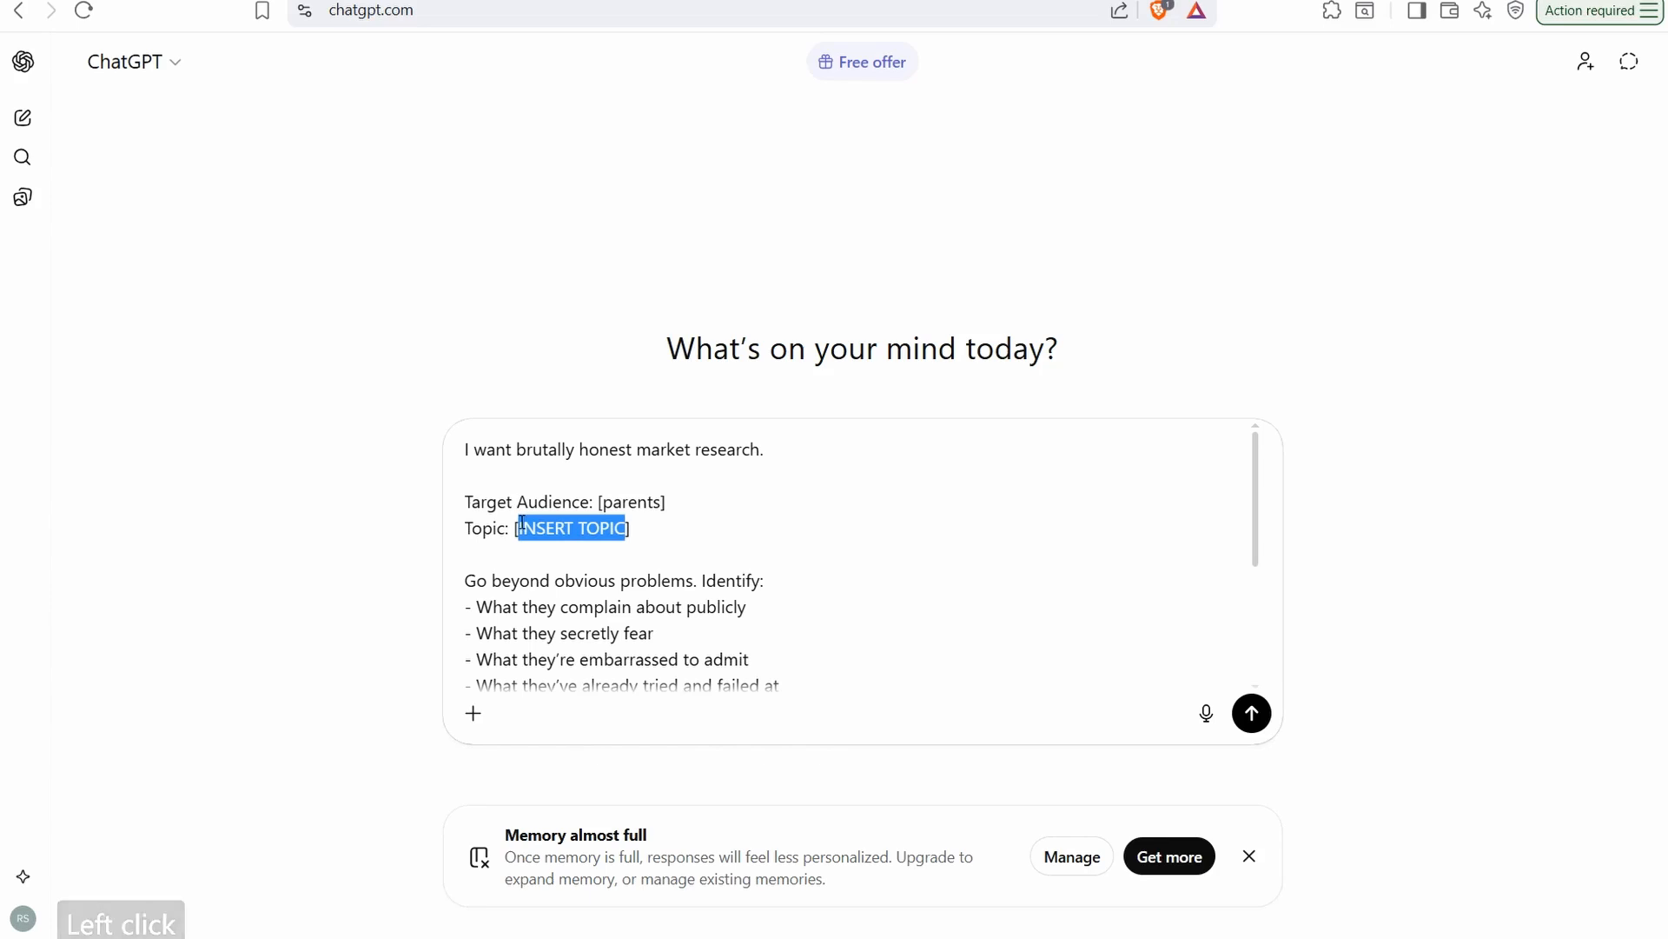
{"action": "type", "text": "ADHD CHILDREN"}
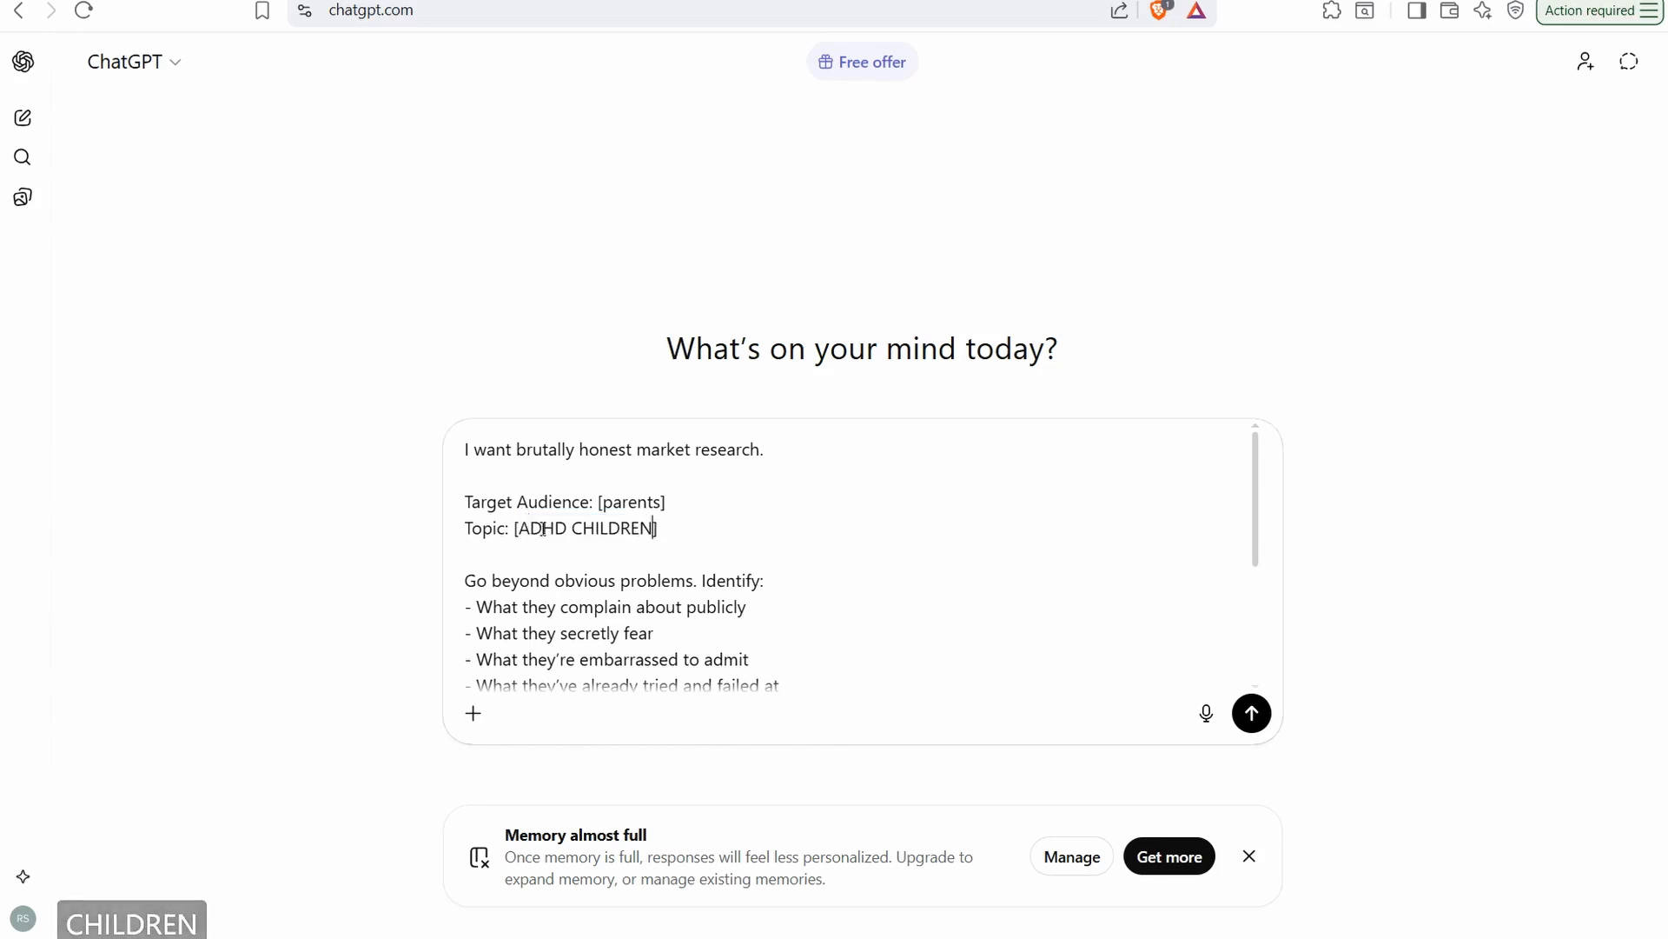
{"action": "left_click", "coordinate": [1256, 719]}
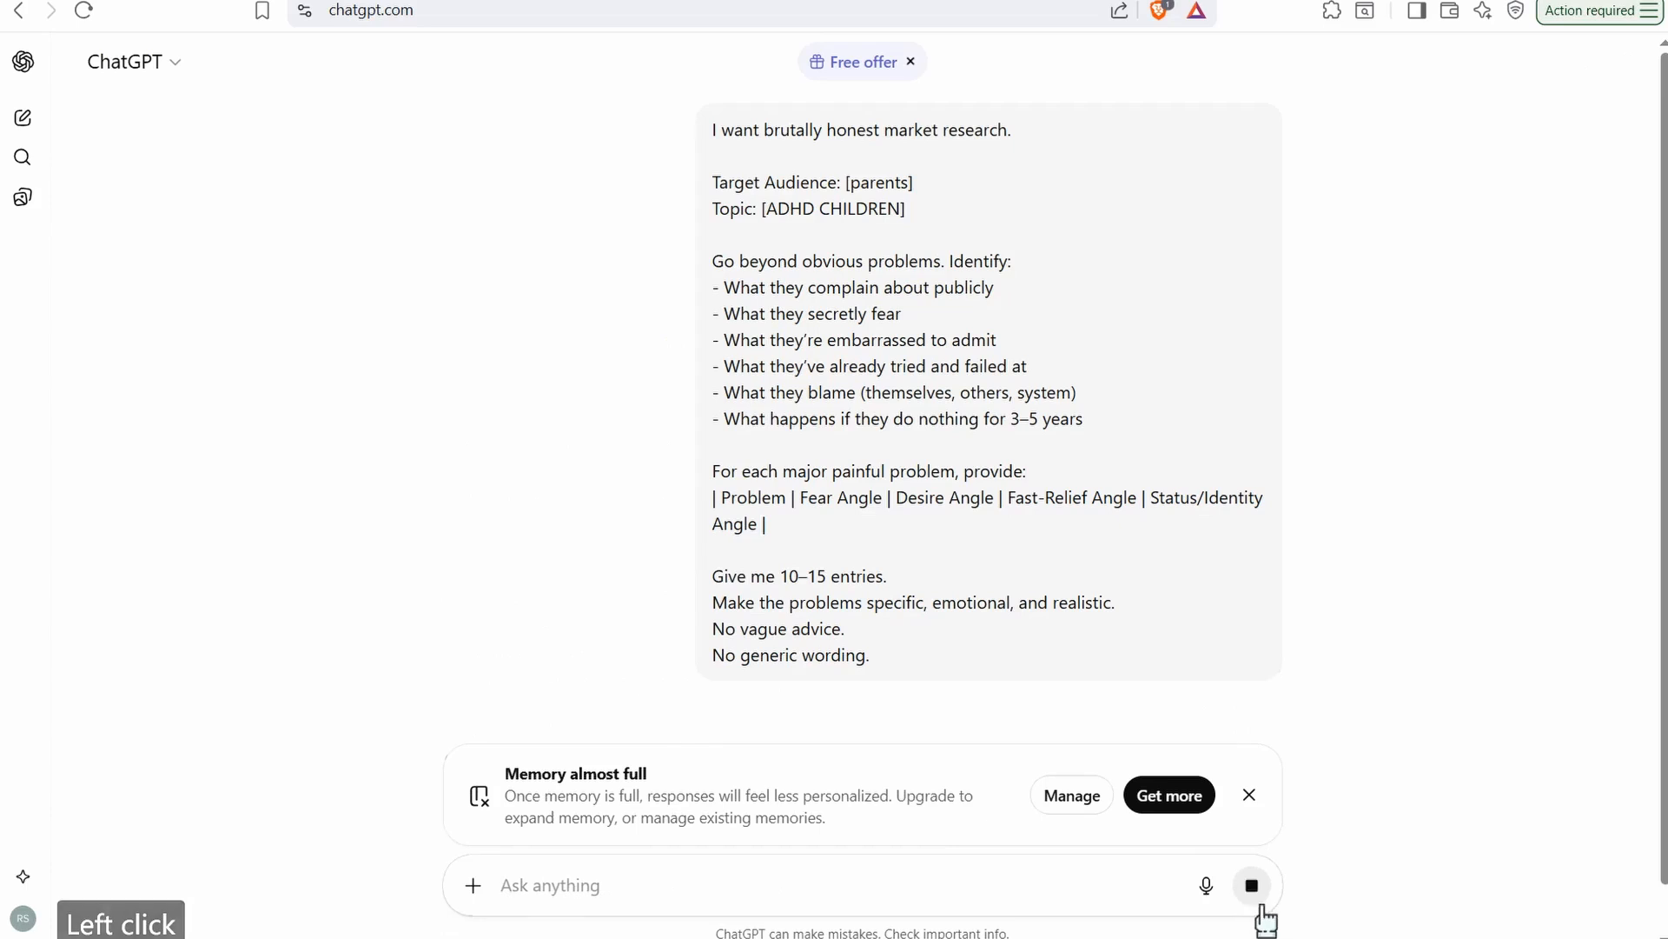
Dismiss the memory notice and draft the follow-up message "I A TABLE FORM" without sending it
{"action": "left_click", "coordinate": [1251, 800]}
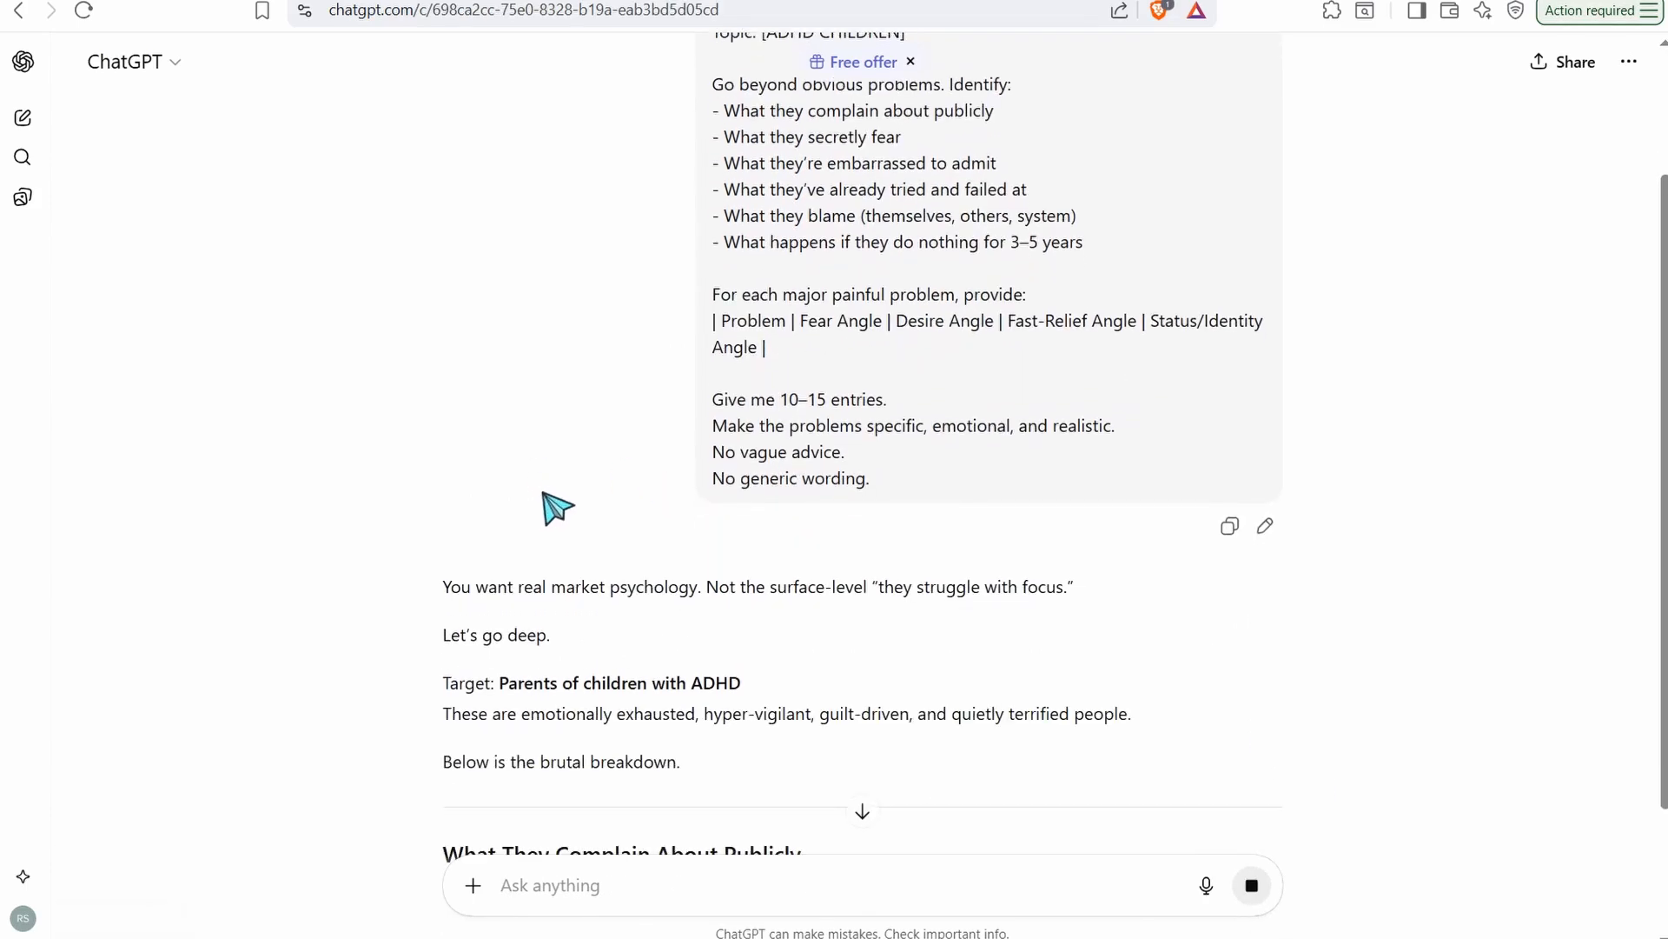
{"action": "type", "text": "I A TABLE FORM"}
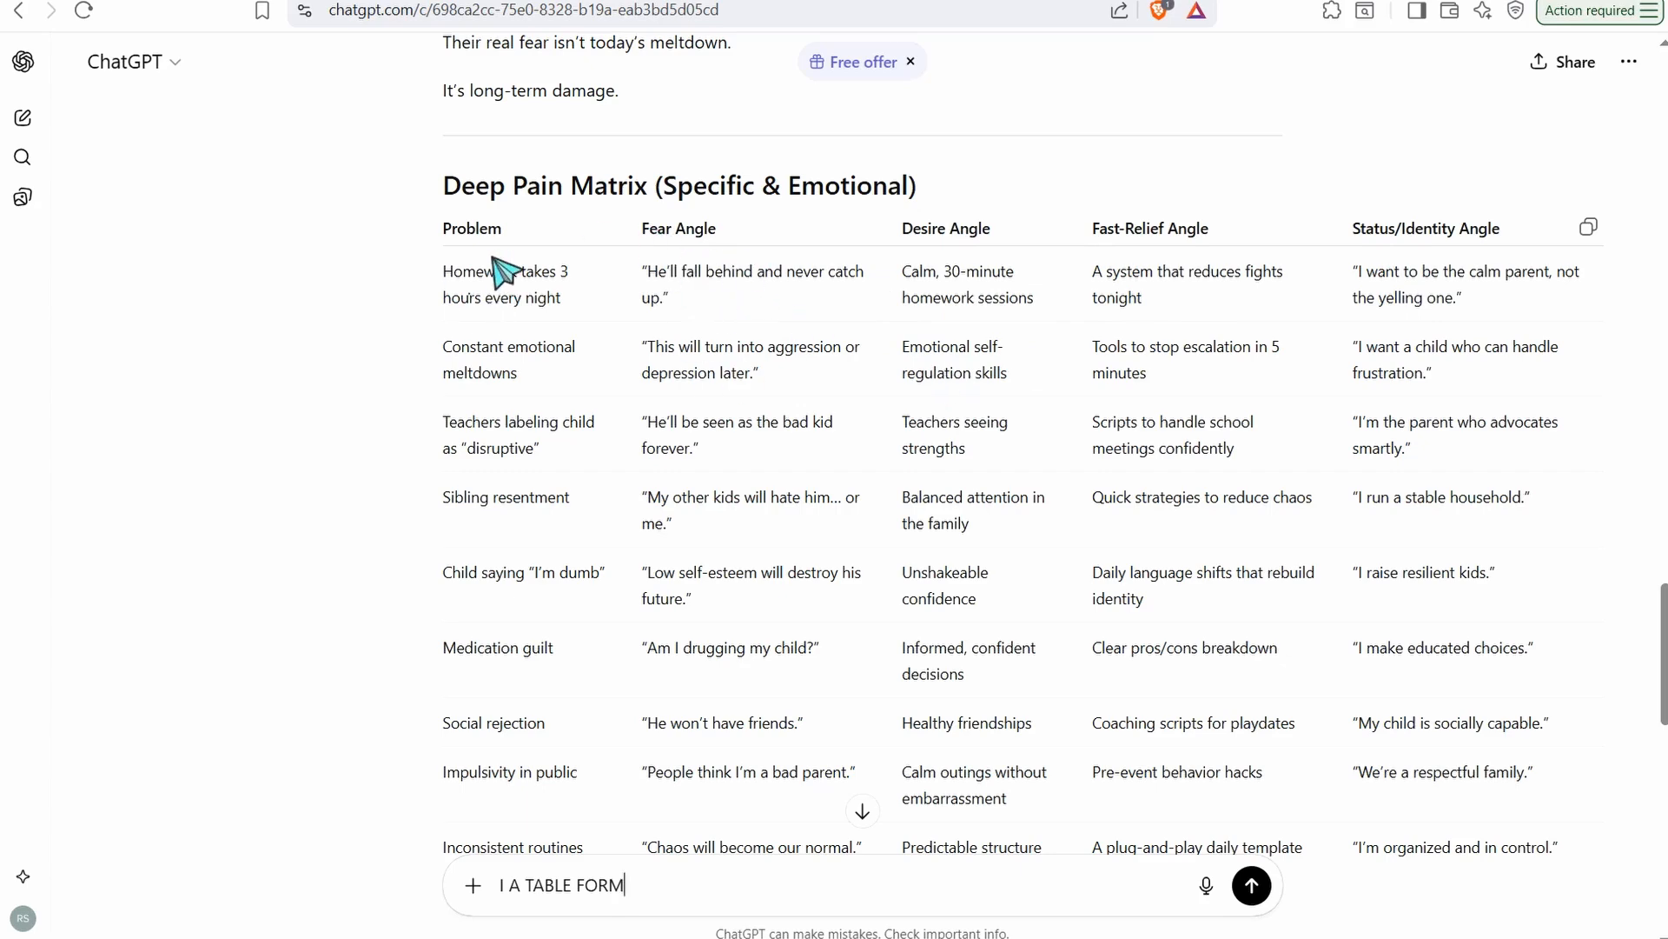
Copy the Problem and Fear Angle text of the homework row in the Deep Pain Matrix table
{"action": "scroll", "coordinate": [556, 313], "scroll_direction": "up", "scroll_amount": 3}
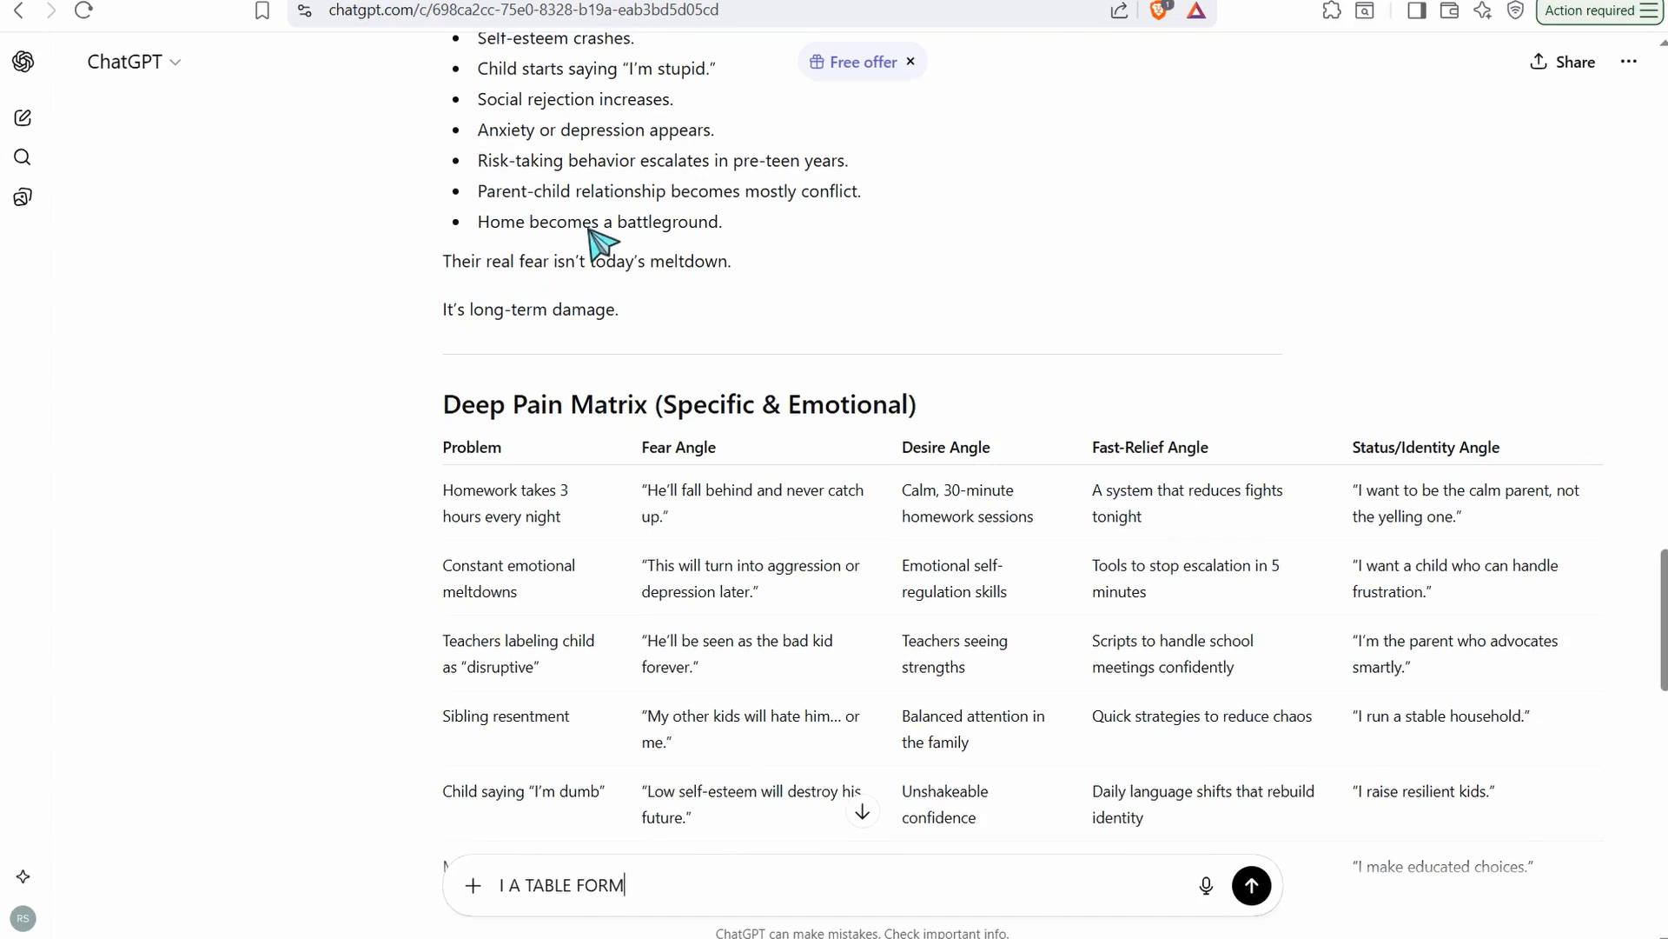
{"action": "scroll", "coordinate": [655, 417], "scroll_direction": "down", "scroll_amount": 1}
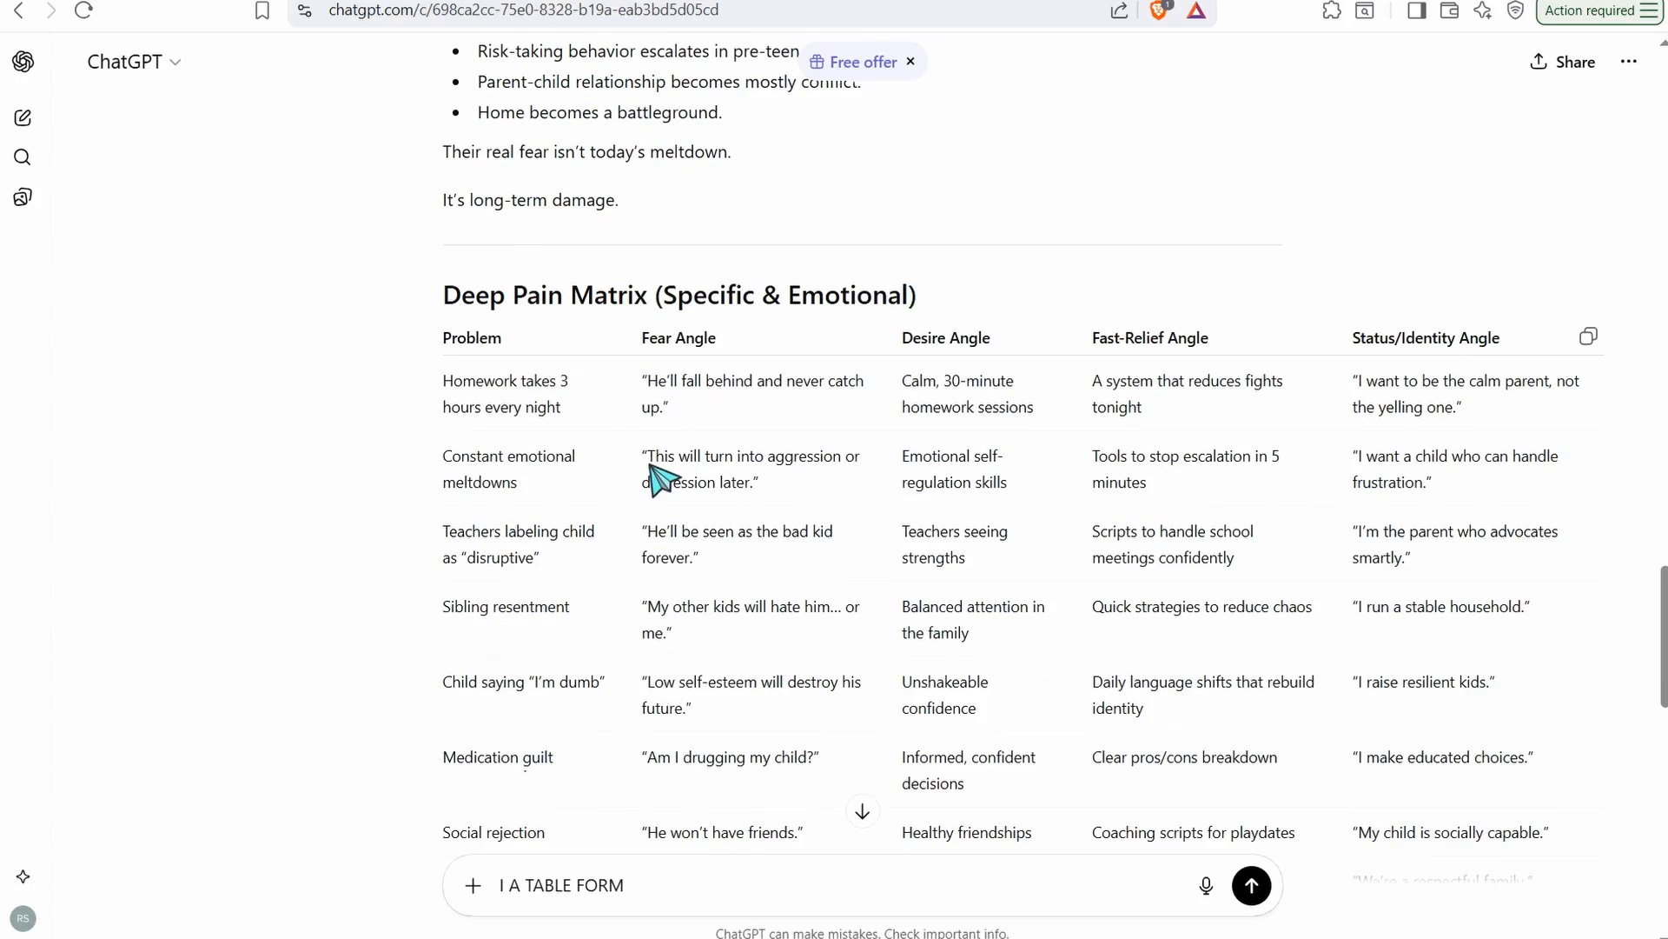
{"action": "left_click_drag", "start_coordinate": [445, 384], "coordinate": [865, 415]}
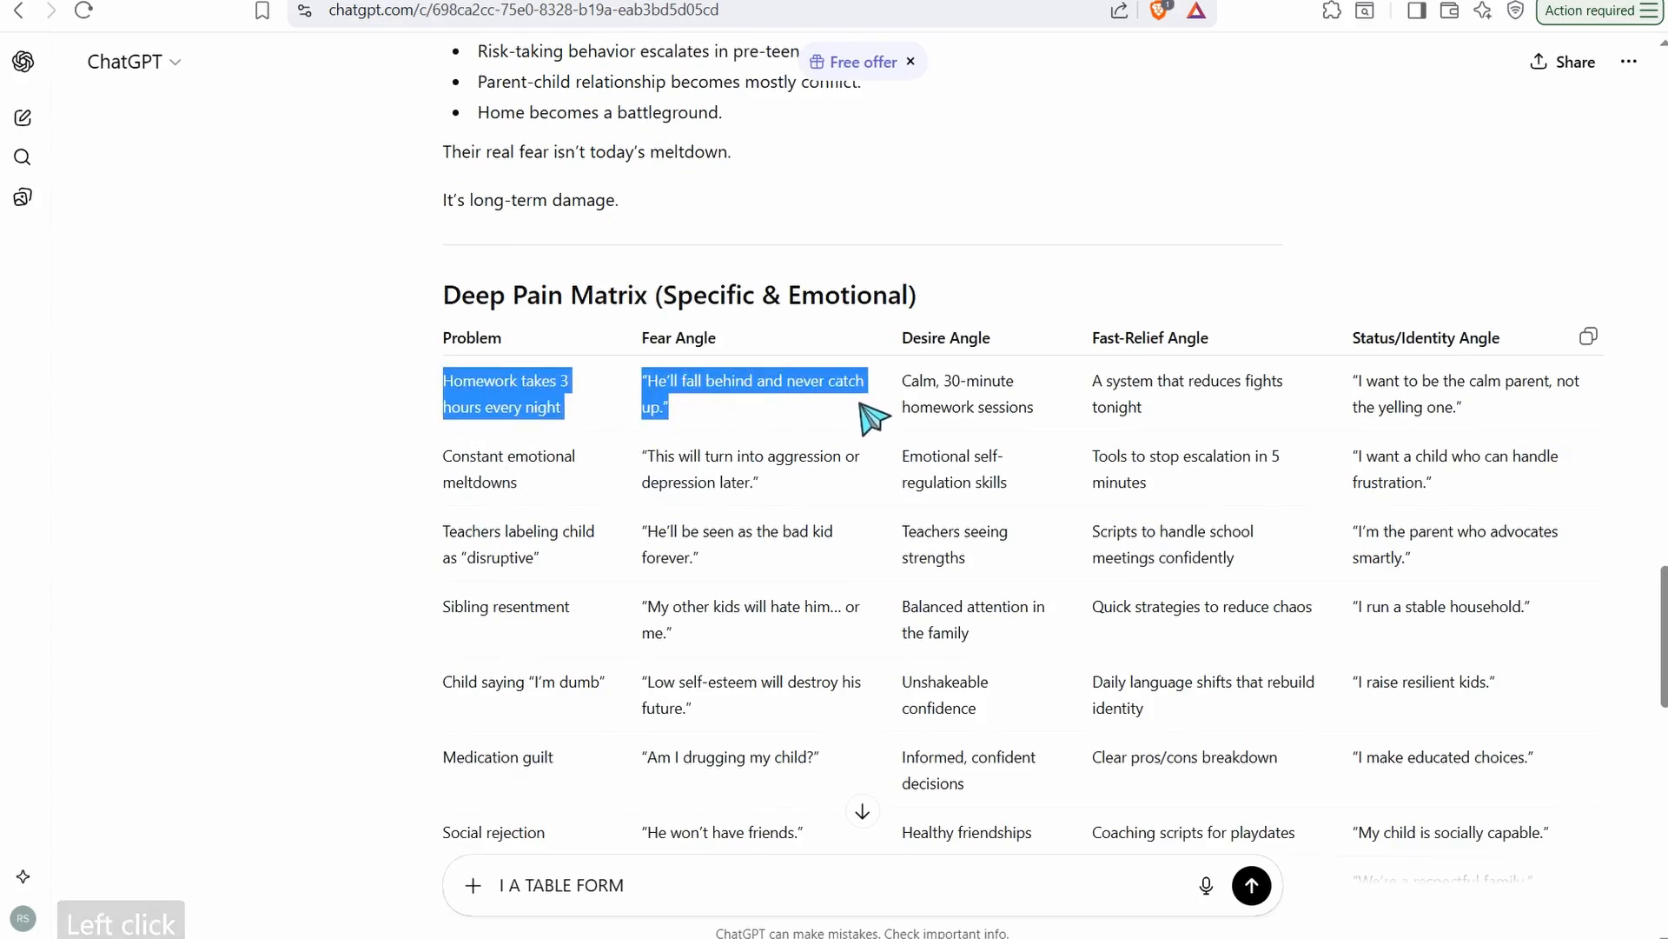
{"action": "right_click", "coordinate": [869, 415]}
{"action": "left_click", "coordinate": [879, 418]}
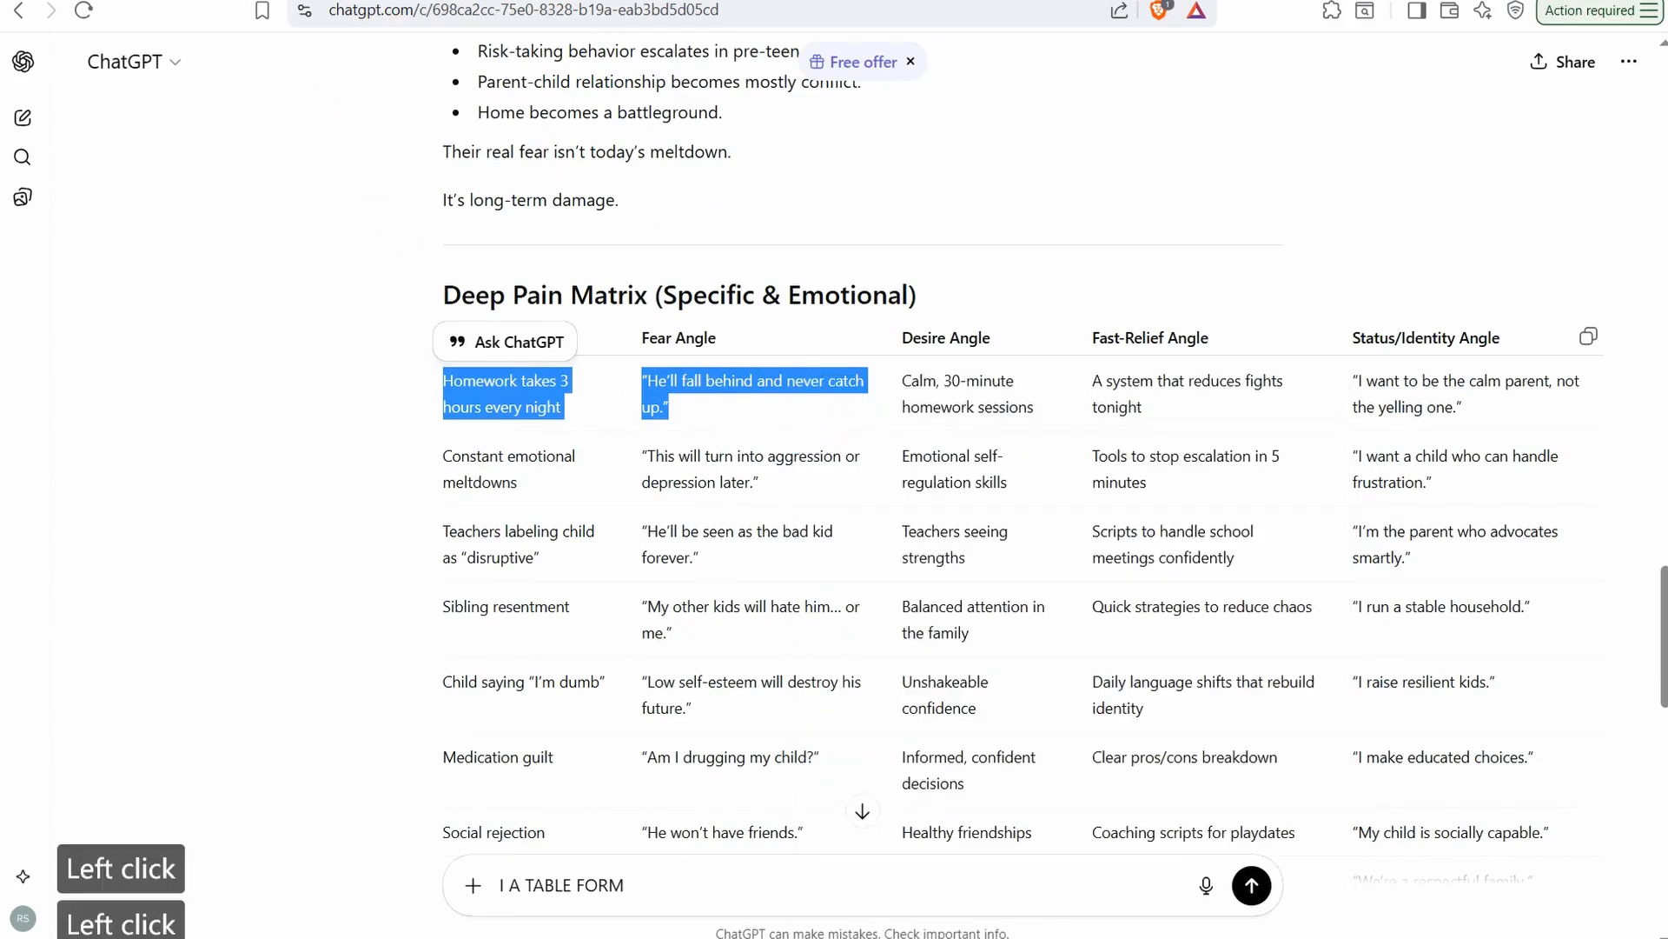
Switch to the NotebookLM notebook and start the chat message with "THE PROBLEM :" followed by the copied homework problem and fear text
{"action": "left_click", "coordinate": [556, 1]}
{"action": "left_click", "coordinate": [592, 881]}
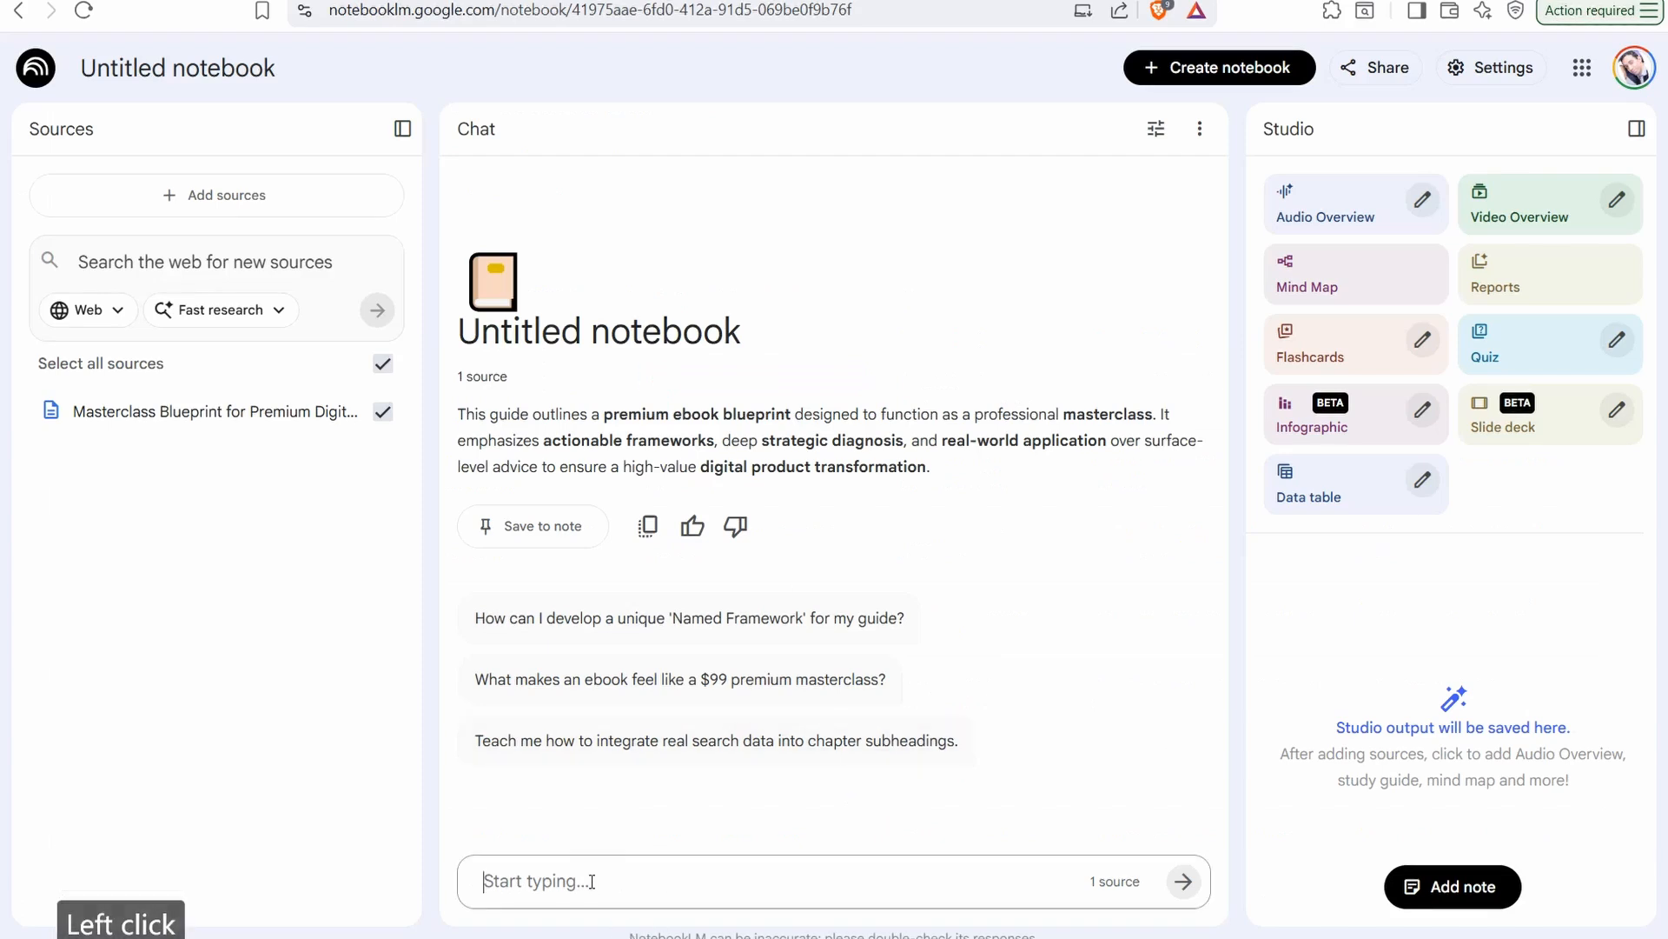
{"action": "type", "text": "THE"}
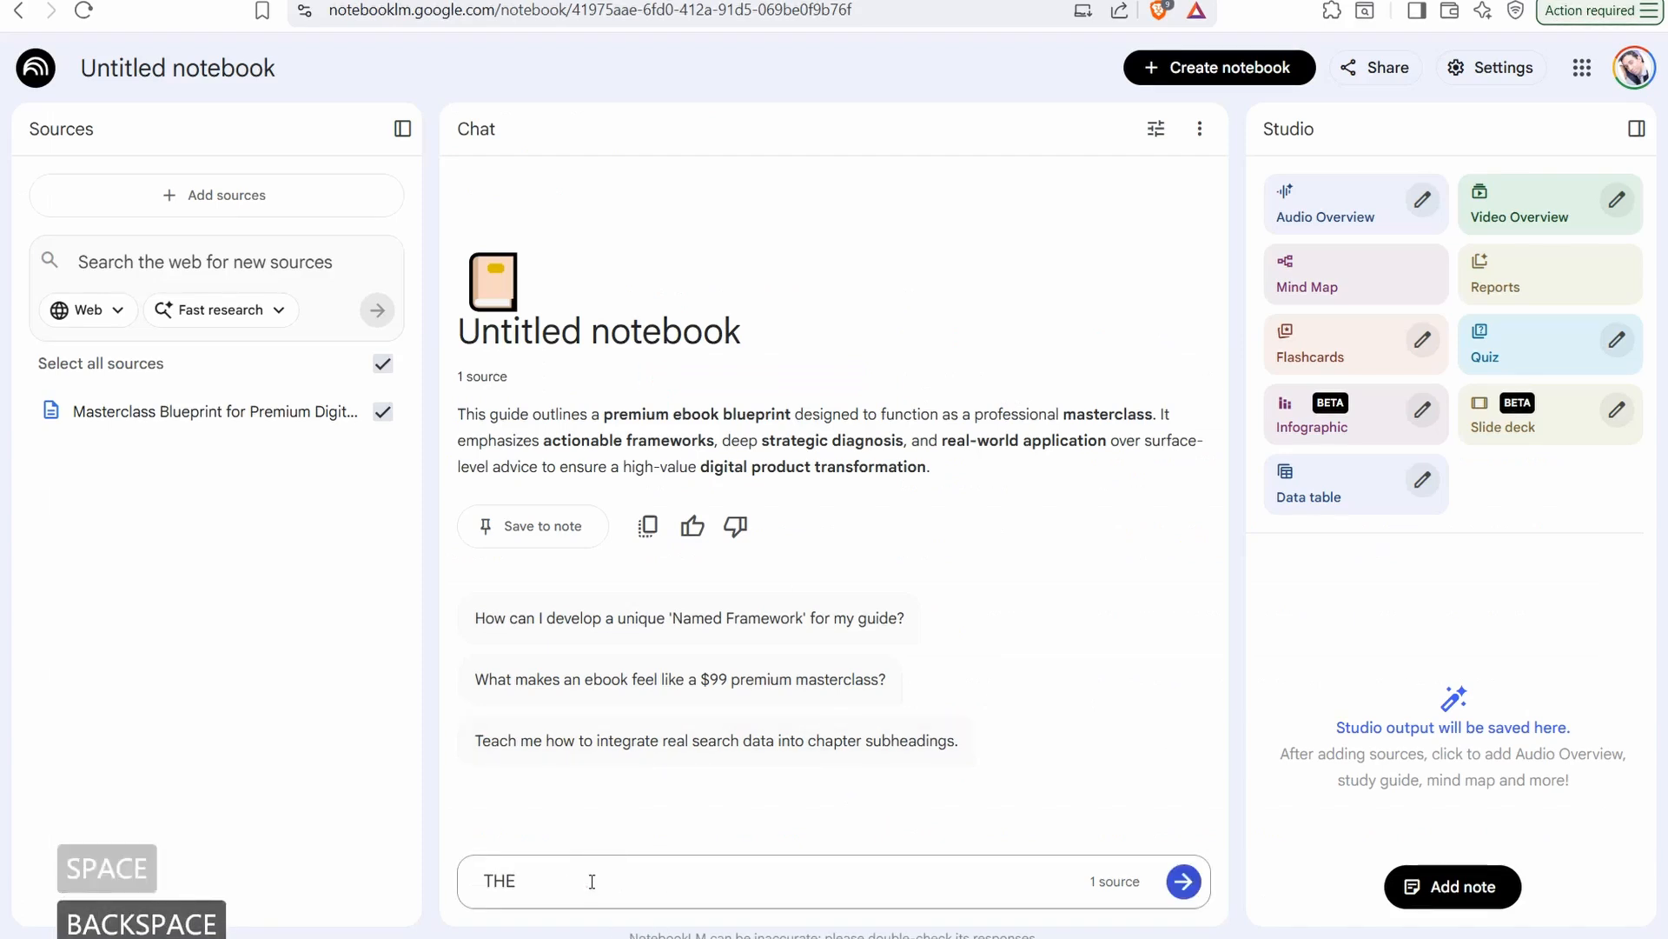
{"action": "type", "text": " PROB"}
{"action": "key", "text": "ctrl+v"}
{"action": "key", "text": "shift+Return"}
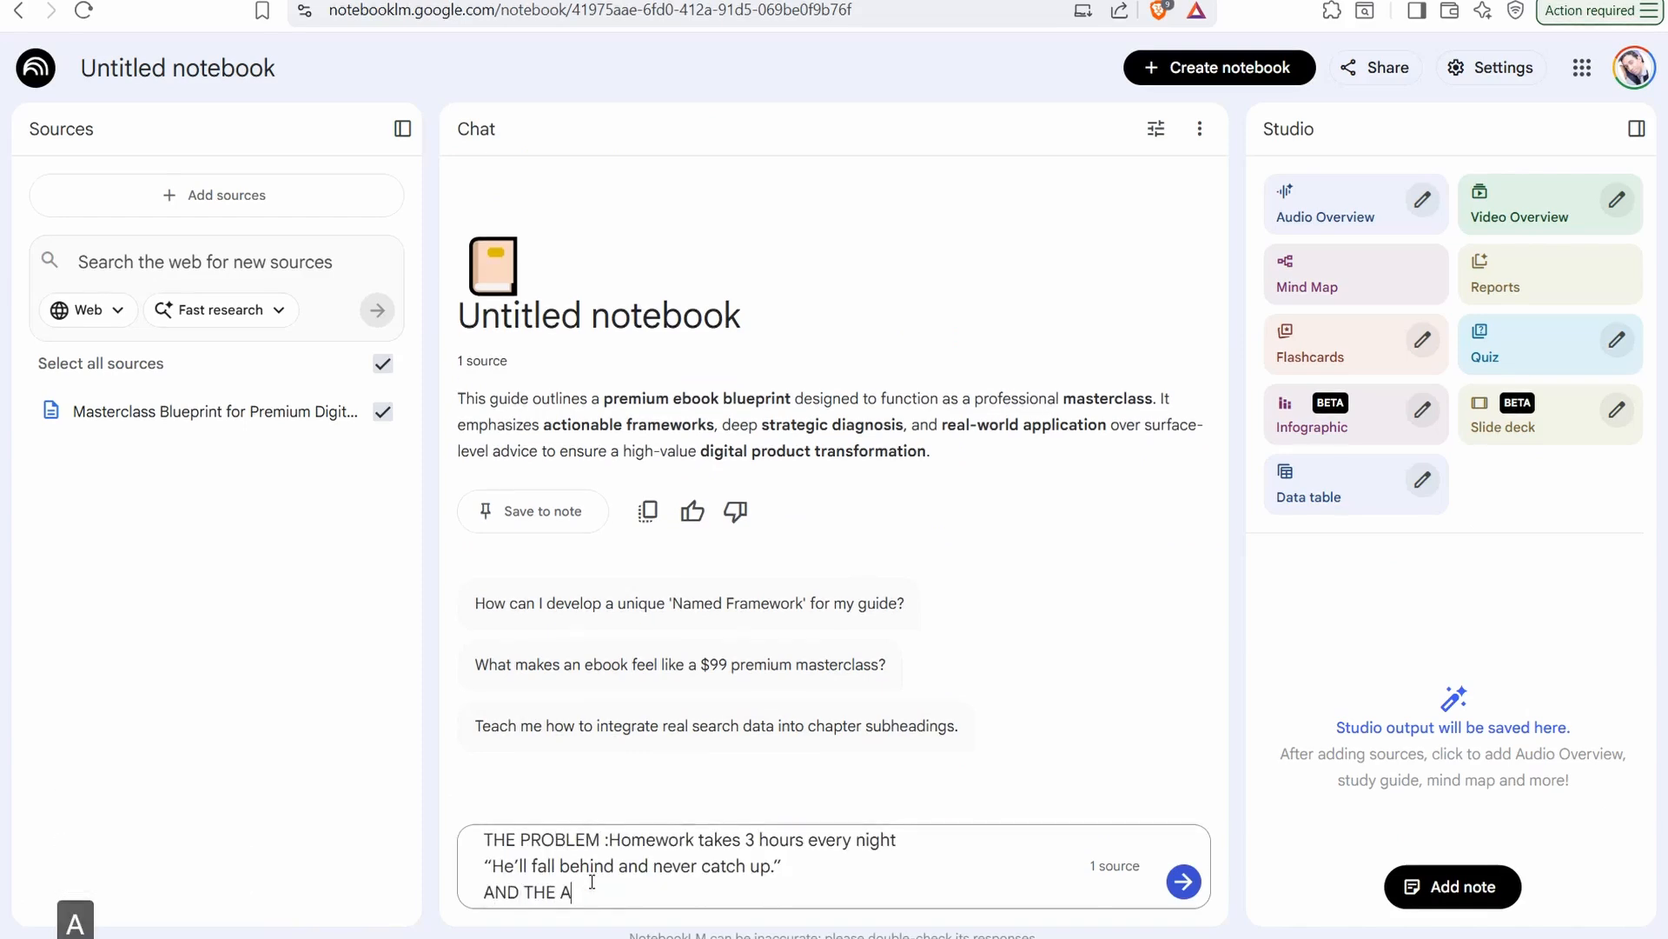
Add the line "AND THE AUDIENCE :PARENTS WITH ADHD CHILDREN" to the chat message, followed by a blank line
{"action": "type", "text": "AND THE AUDIENCE :PARENTS WITH ADHD CHOI"}
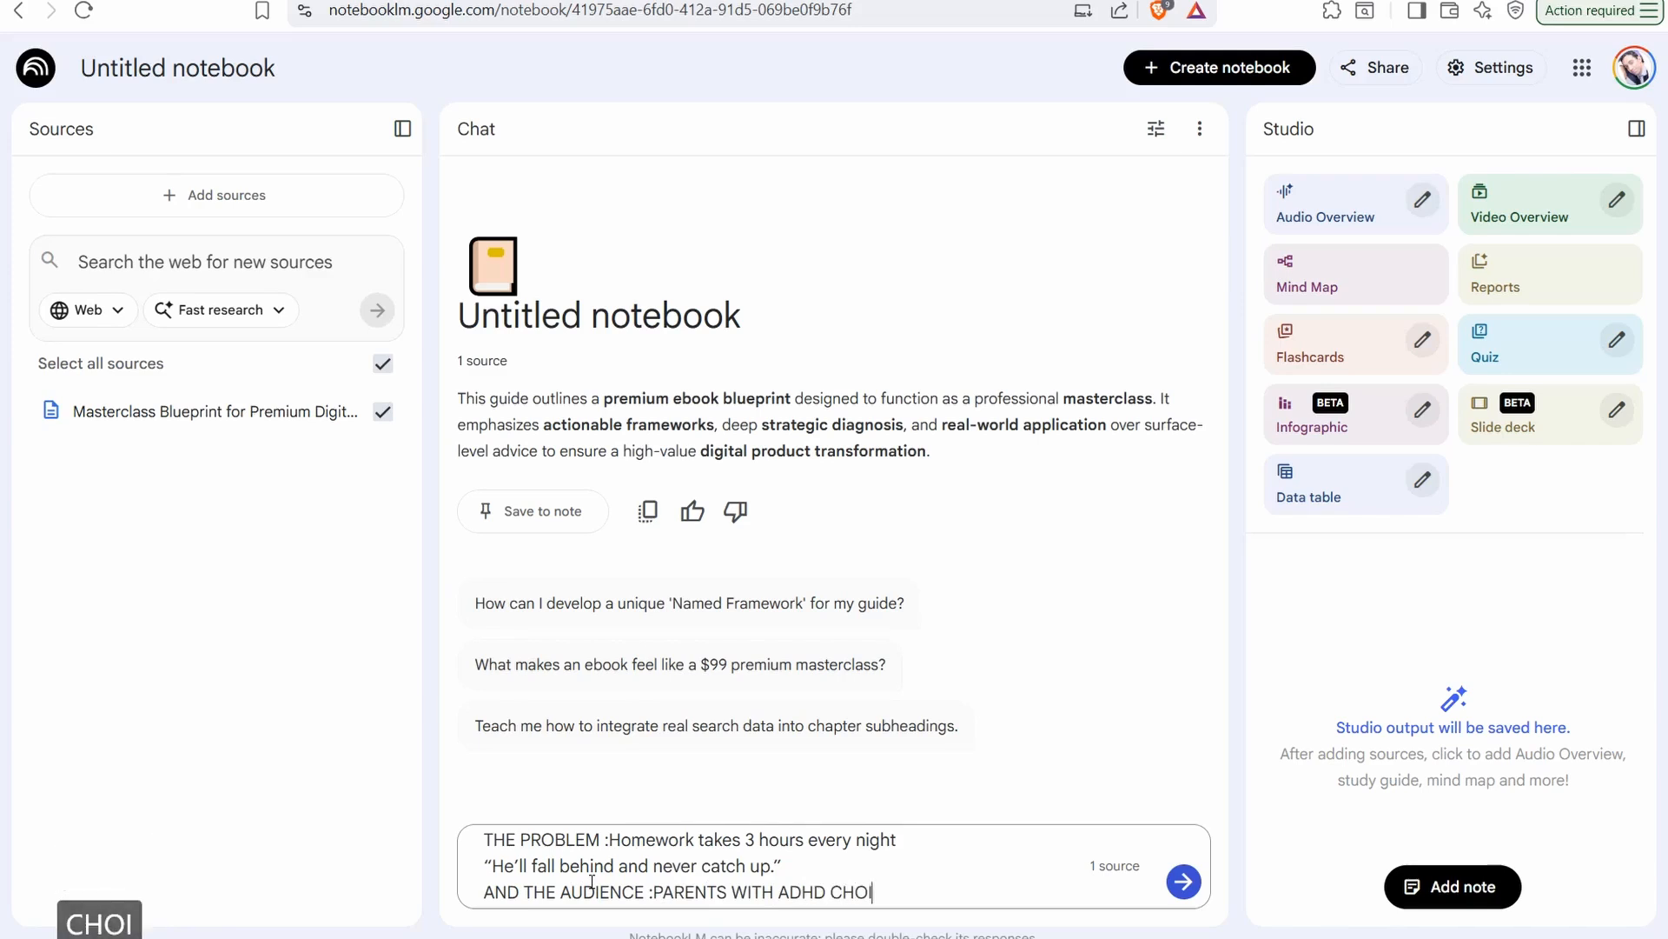
{"action": "key", "text": "shift+Return"}
{"action": "key", "text": "shift+Return"}
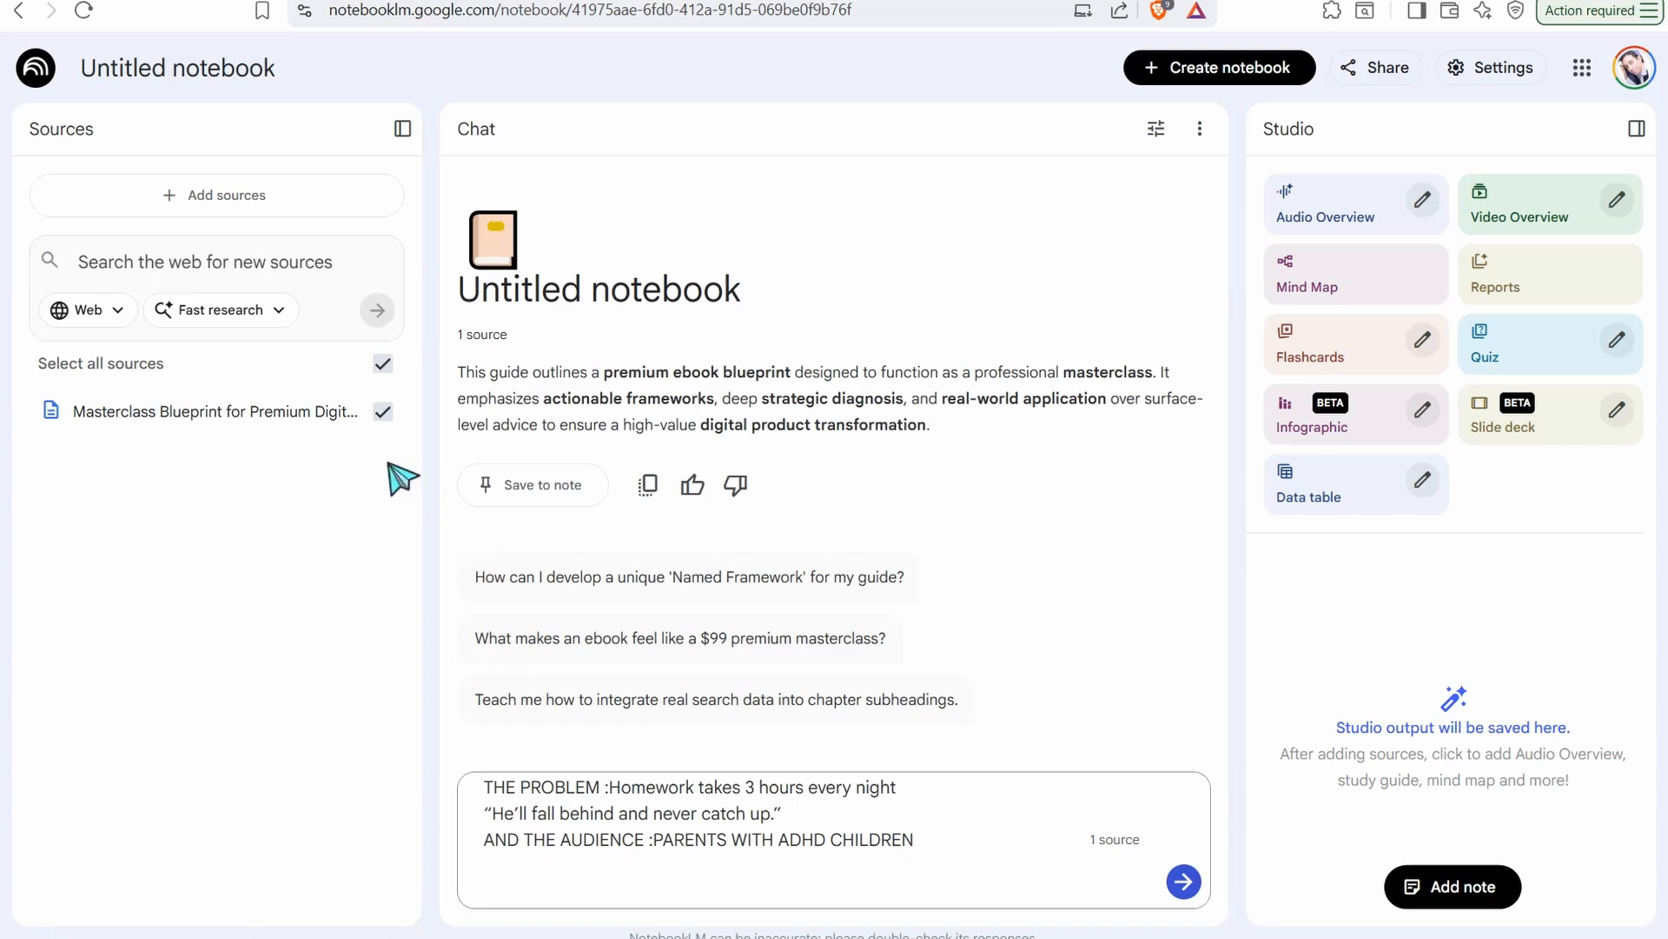
Switch to the QueryProfitVault website and look through its page down to the niche and topic selection
{"action": "left_click", "coordinate": [348, 2]}
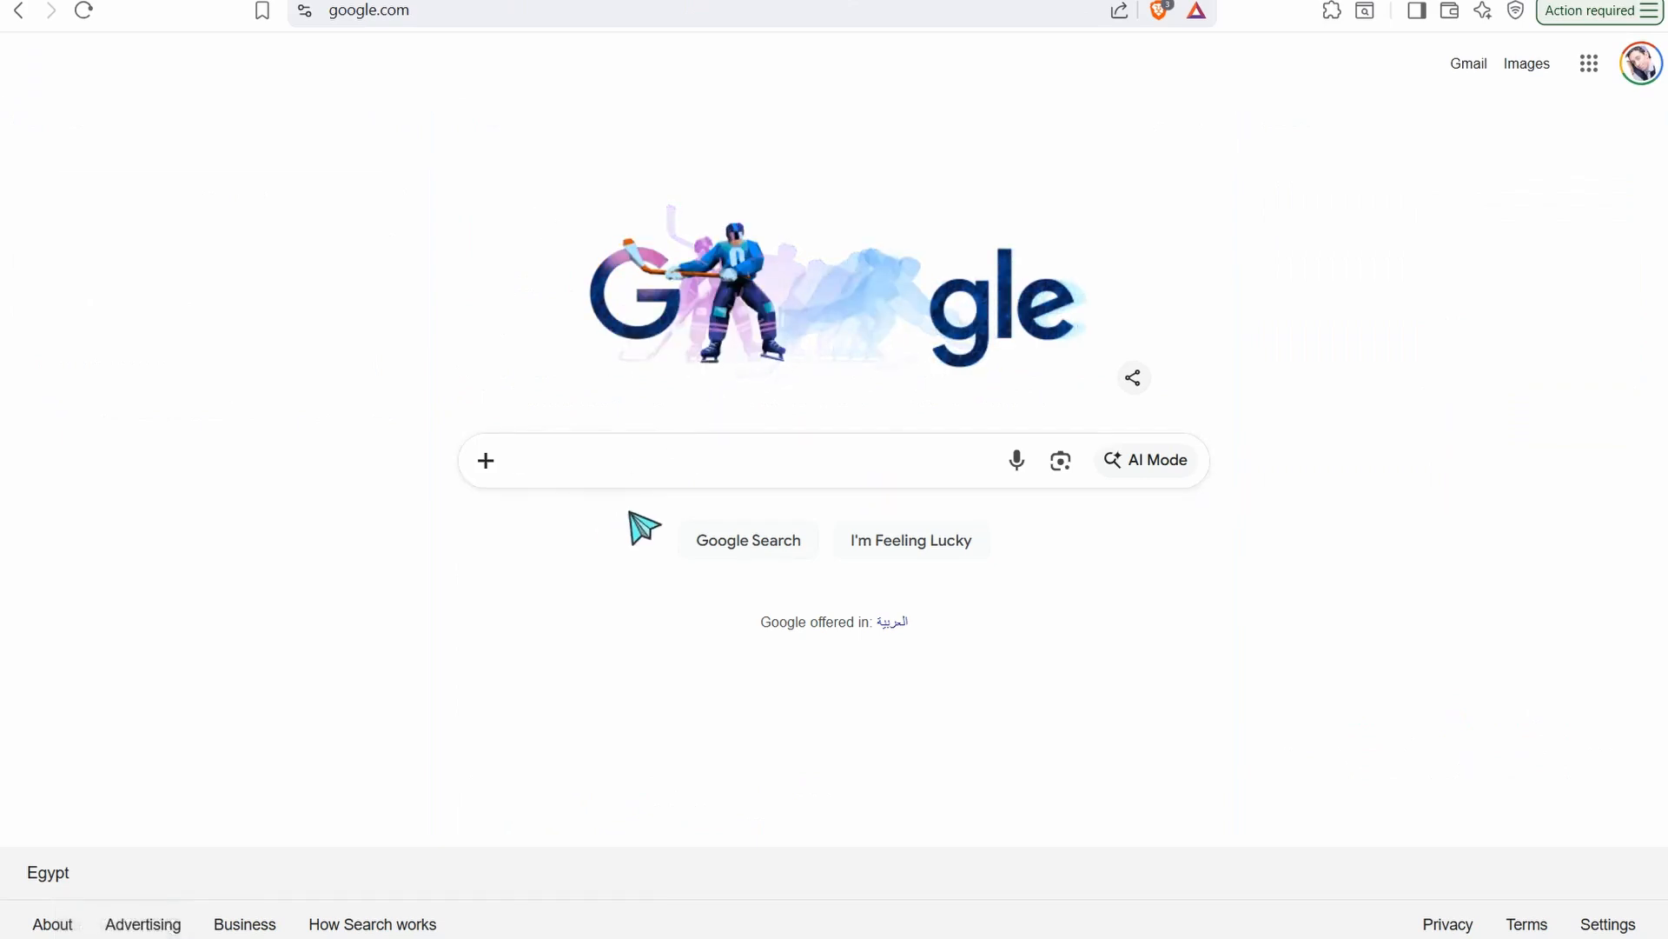
{"action": "left_click", "coordinate": [488, 530]}
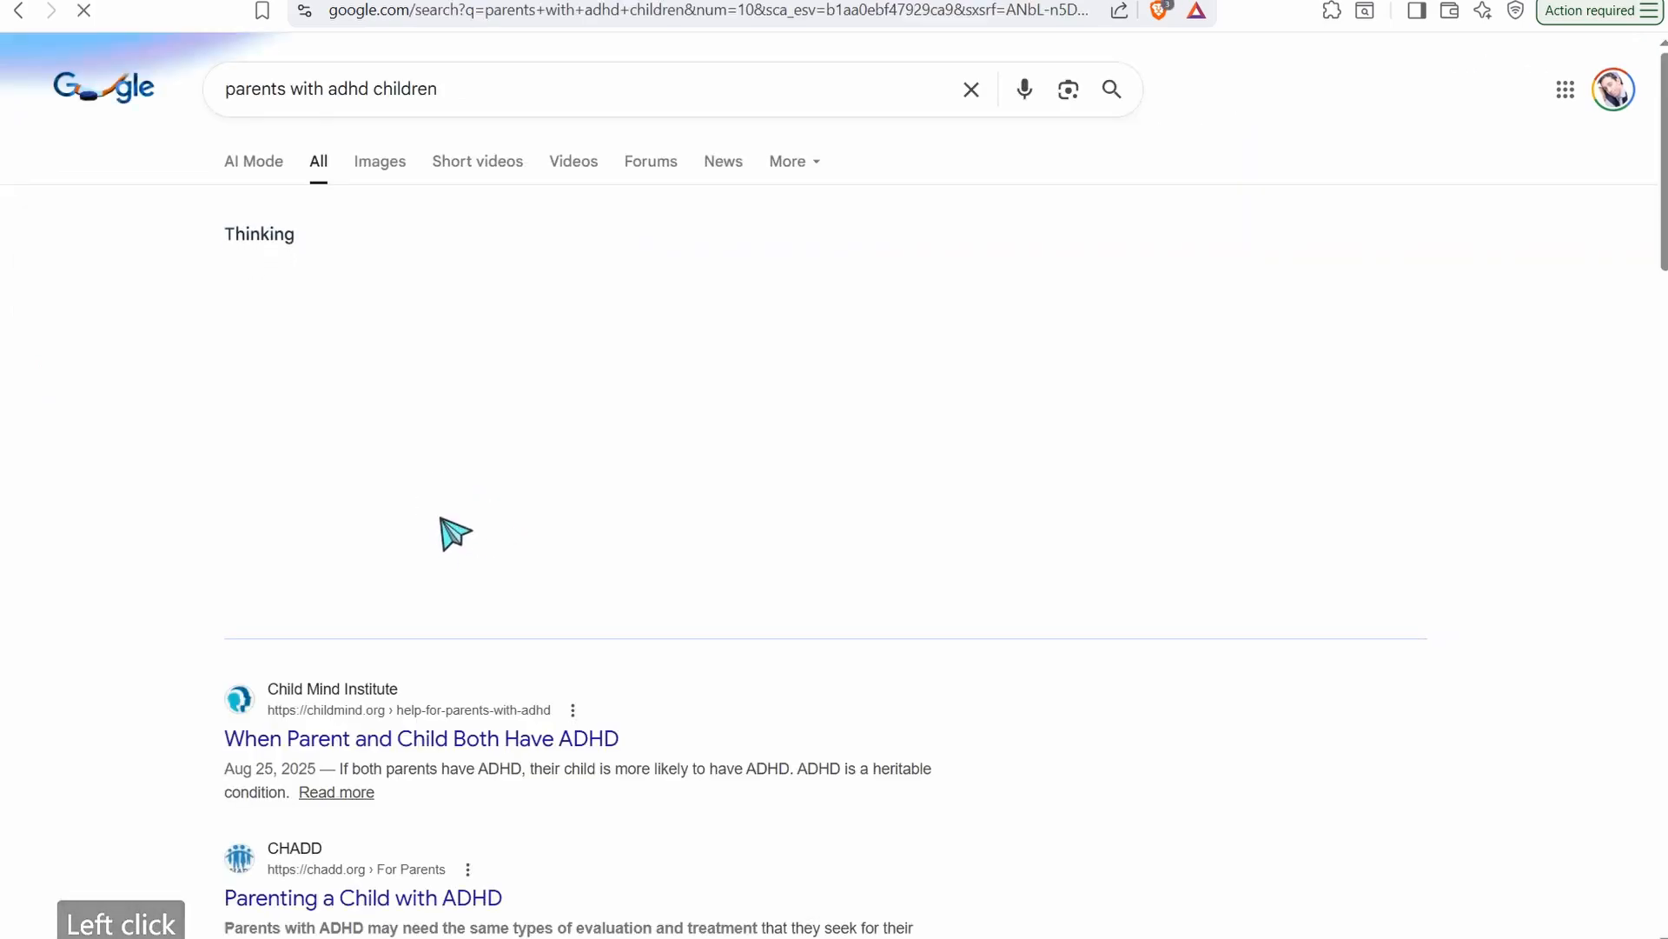
{"action": "scroll", "coordinate": [447, 526], "scroll_direction": "down", "scroll_amount": 9}
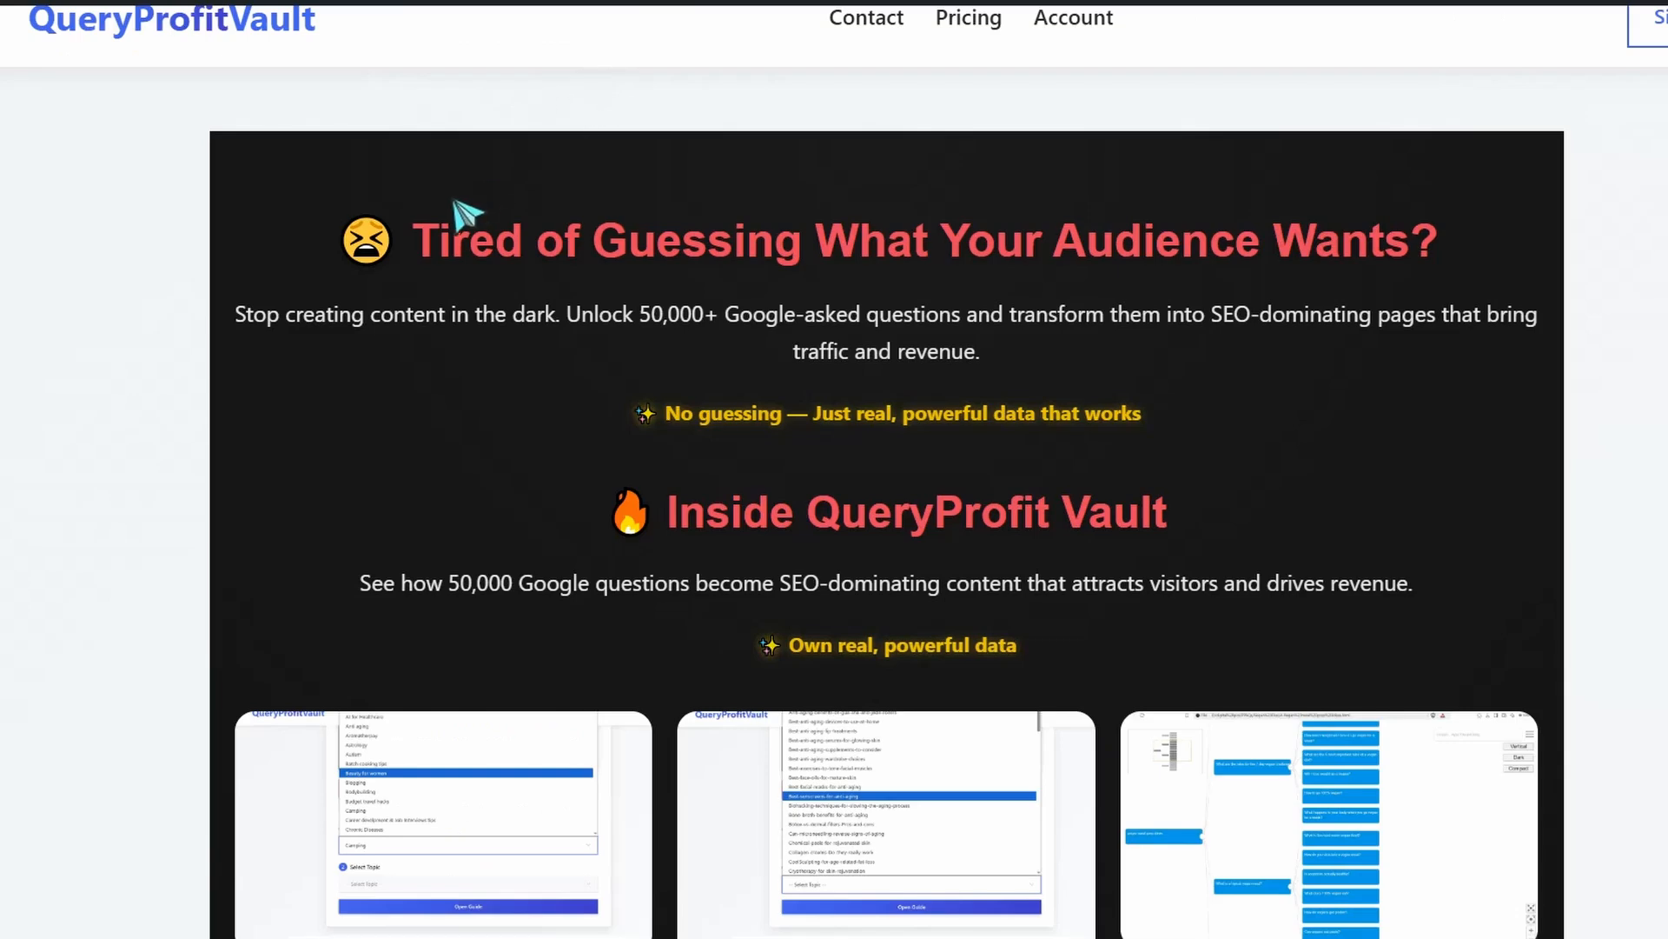
{"action": "scroll", "coordinate": [681, 376], "scroll_direction": "down", "scroll_amount": 3}
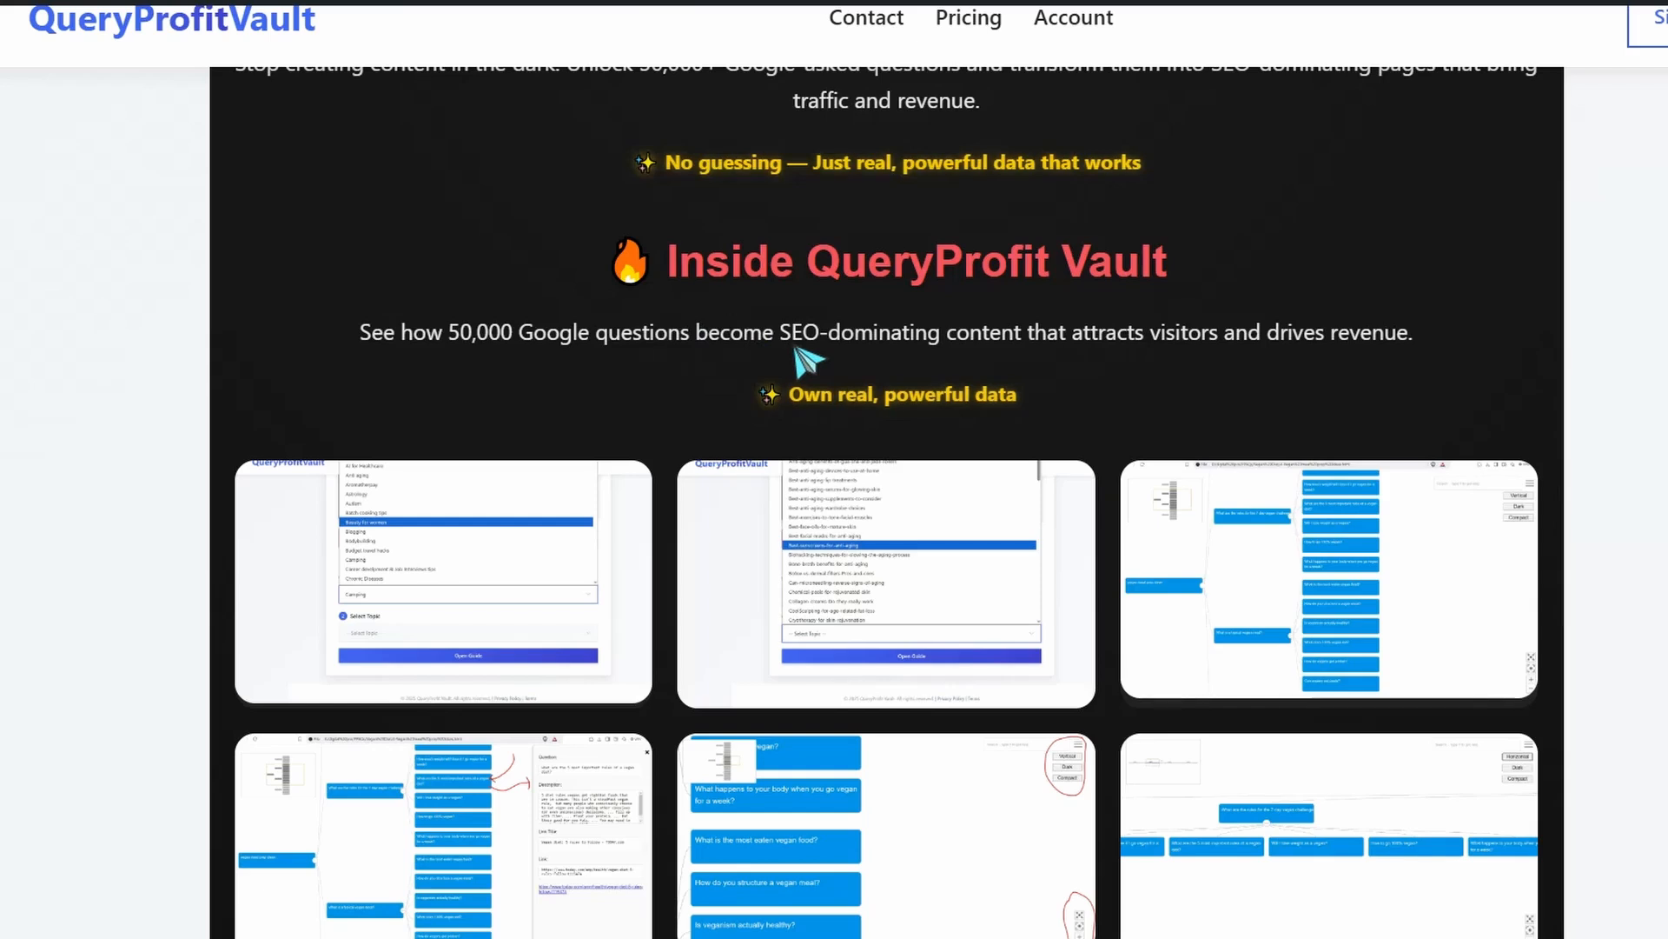
{"action": "scroll", "coordinate": [261, 313], "scroll_direction": "down", "scroll_amount": 5}
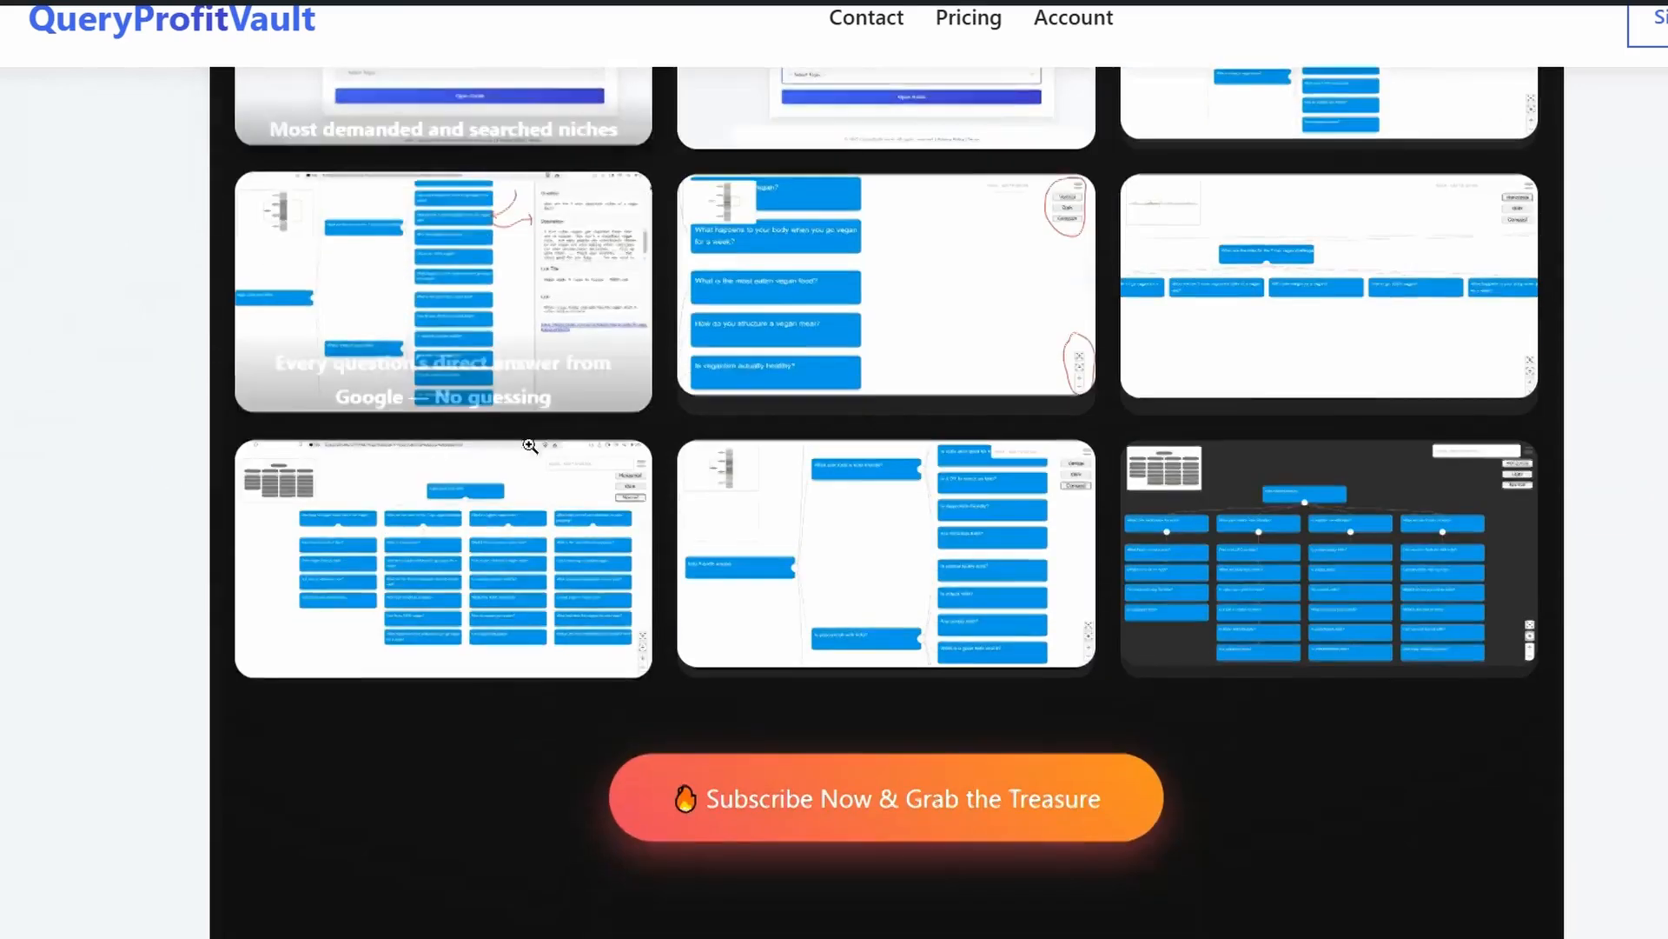
{"action": "scroll", "coordinate": [530, 446], "scroll_direction": "down", "scroll_amount": 10}
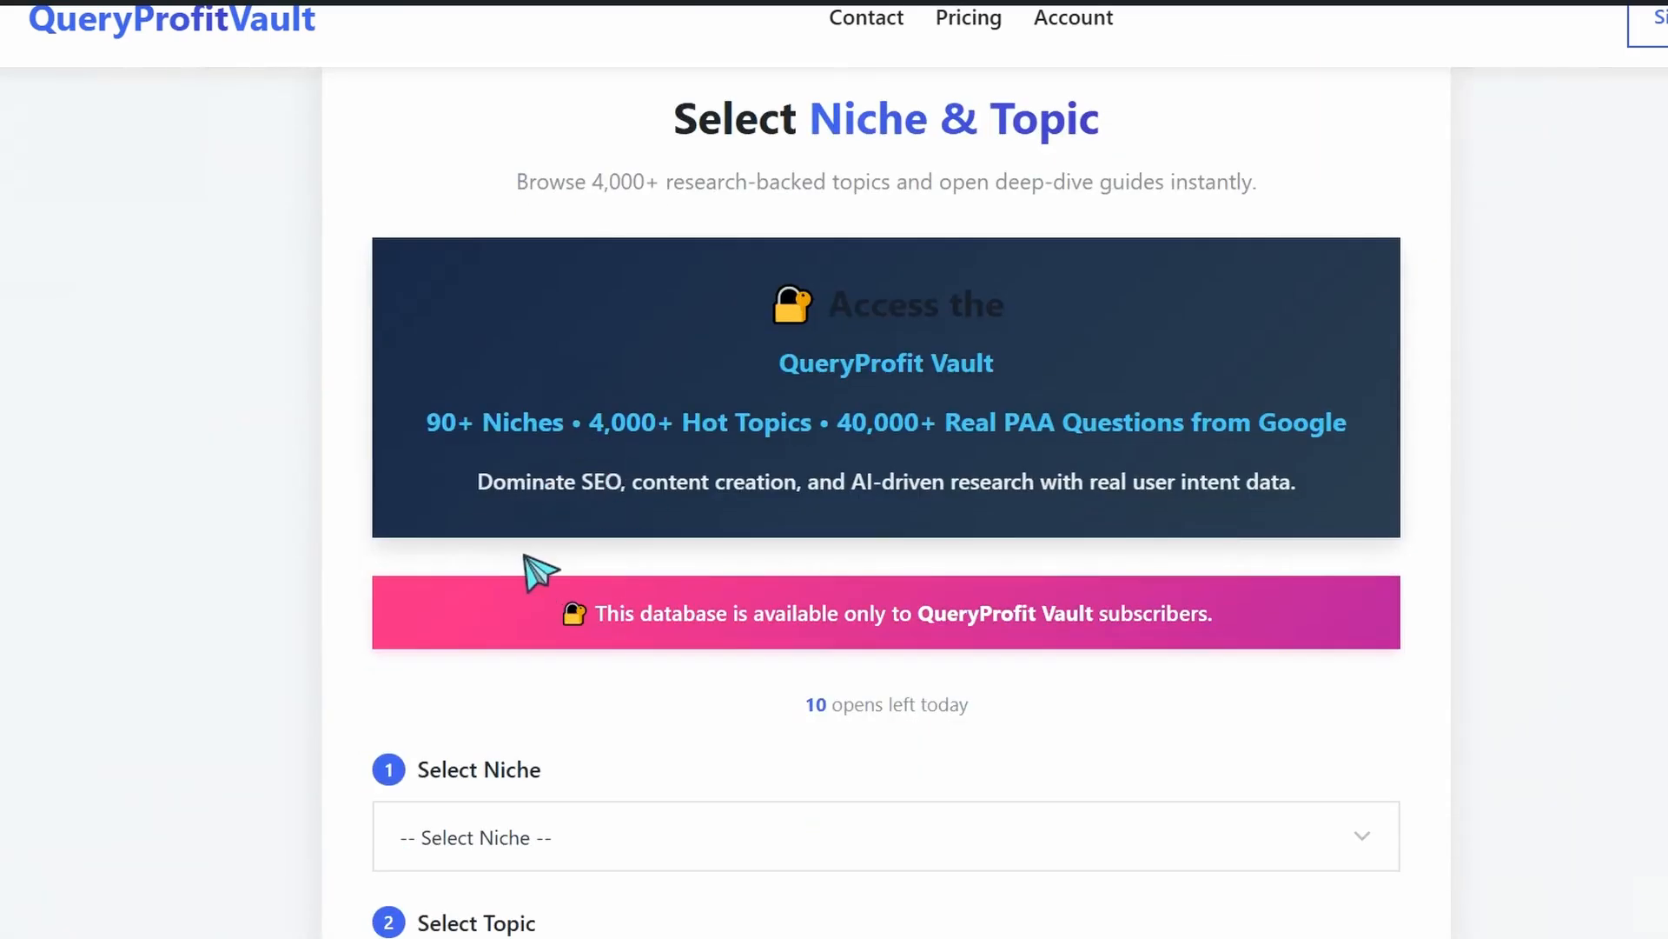
{"action": "scroll", "coordinate": [530, 565], "scroll_direction": "down", "scroll_amount": 3}
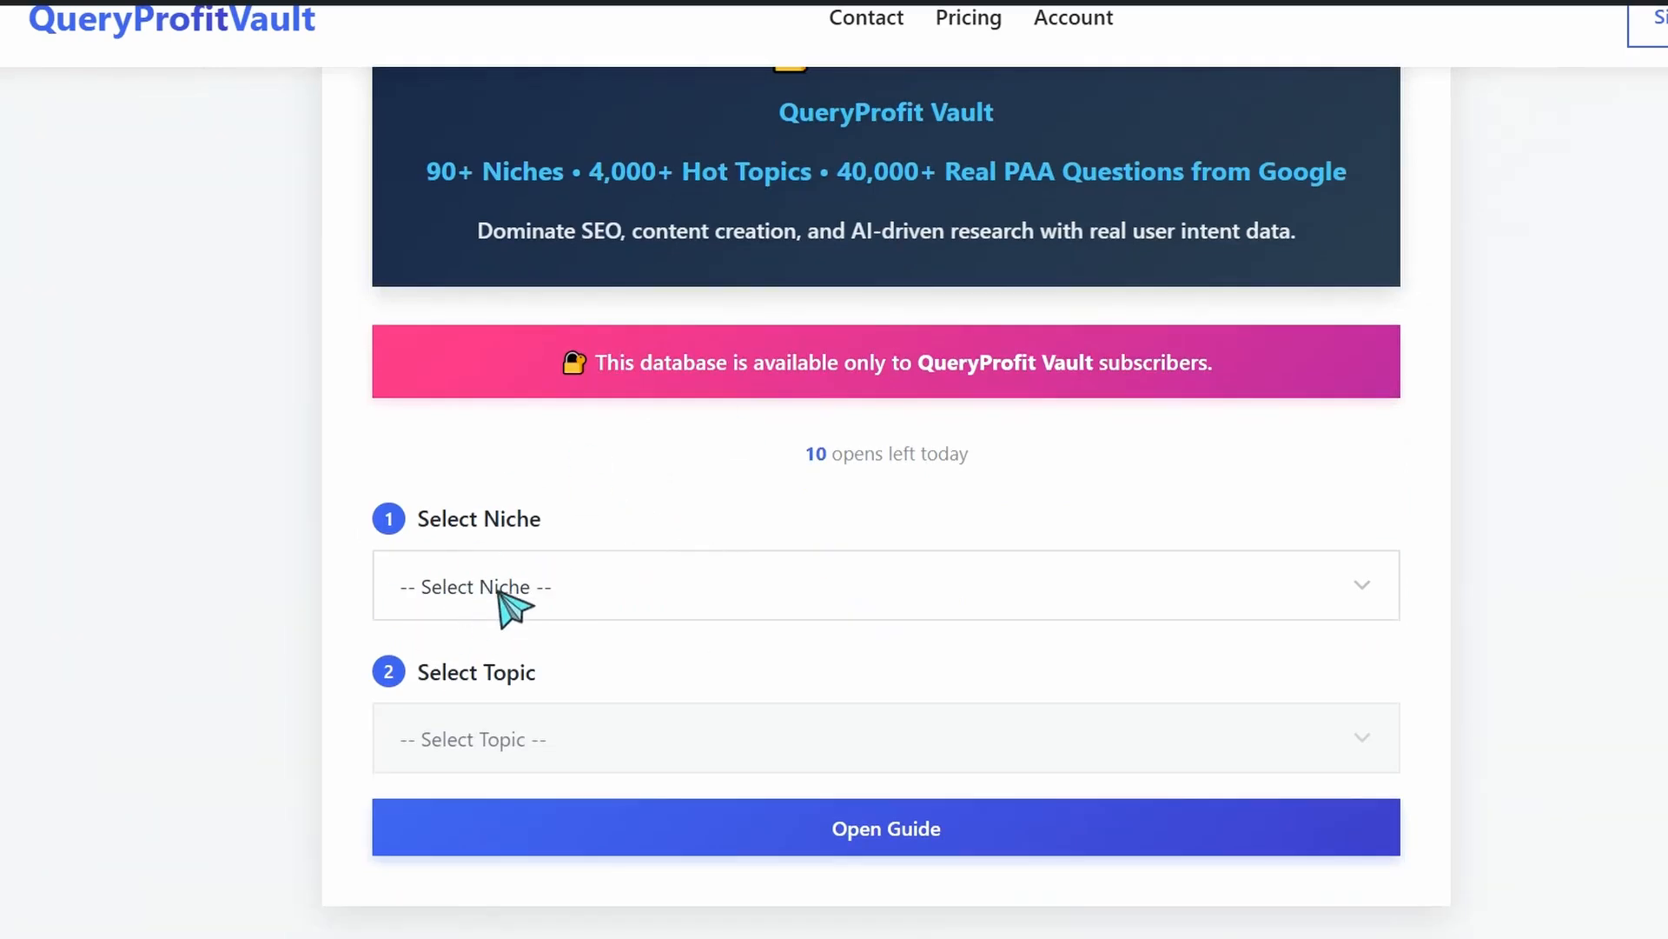
Select the ADHD niche with the topic How-to-improve-focus-with-ADHD and open its guide
{"action": "left_click", "coordinate": [504, 589]}
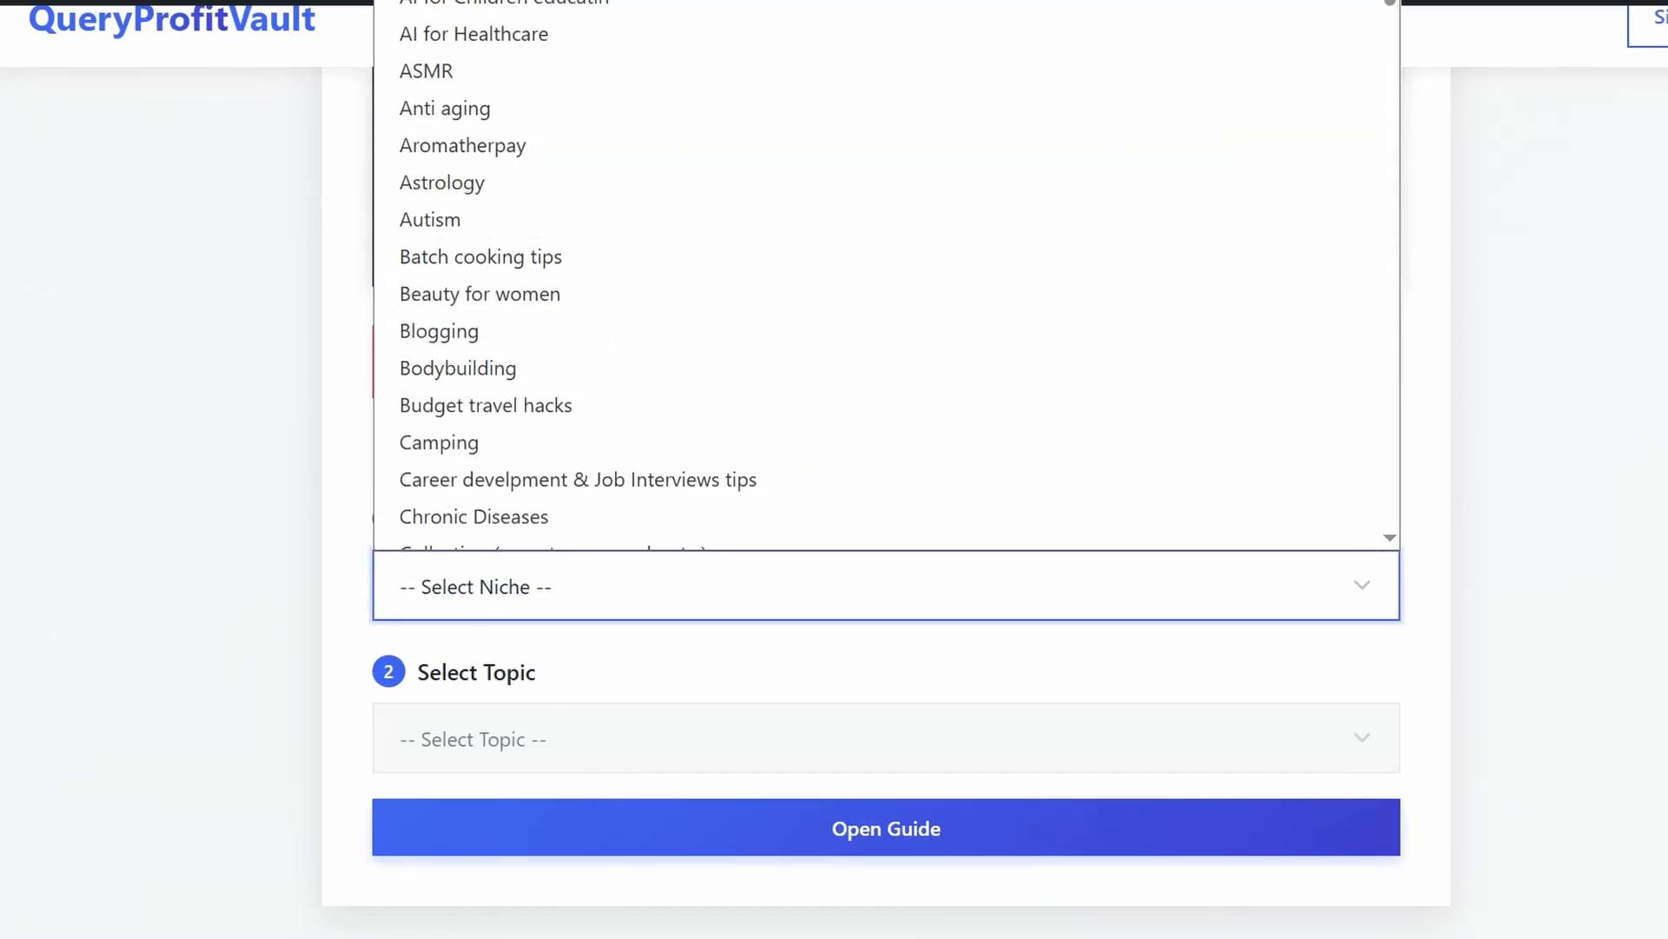
{"action": "left_click", "coordinate": [521, 1]}
{"action": "left_click", "coordinate": [503, 744]}
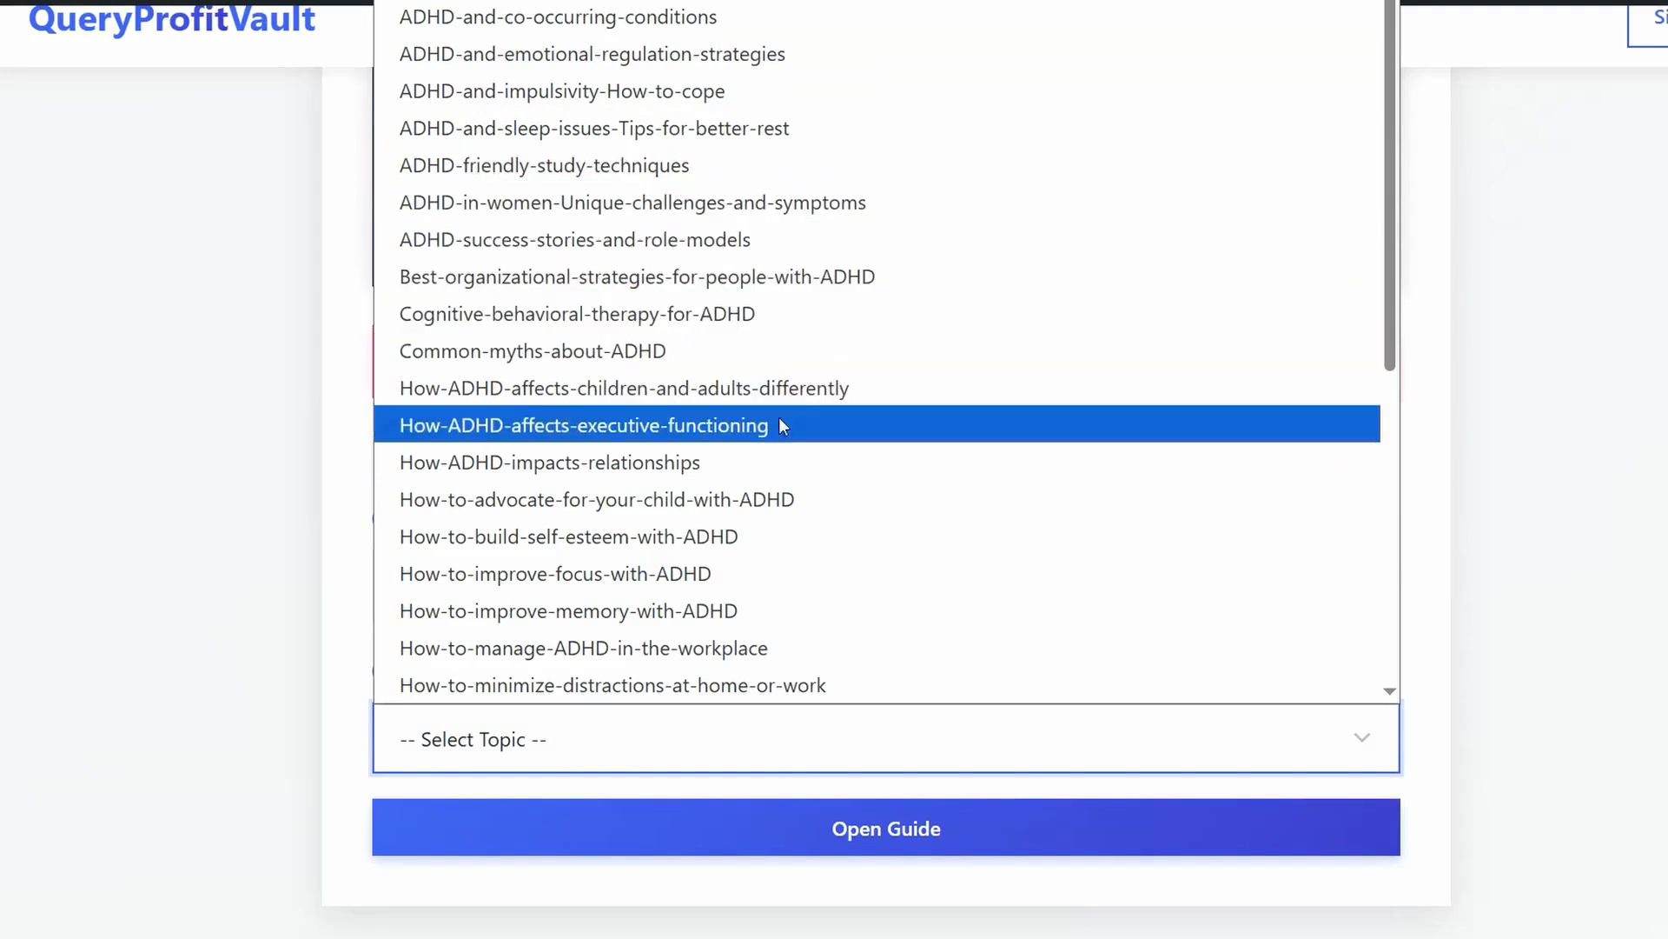
{"action": "left_click", "coordinate": [564, 580]}
{"action": "left_click", "coordinate": [895, 852]}
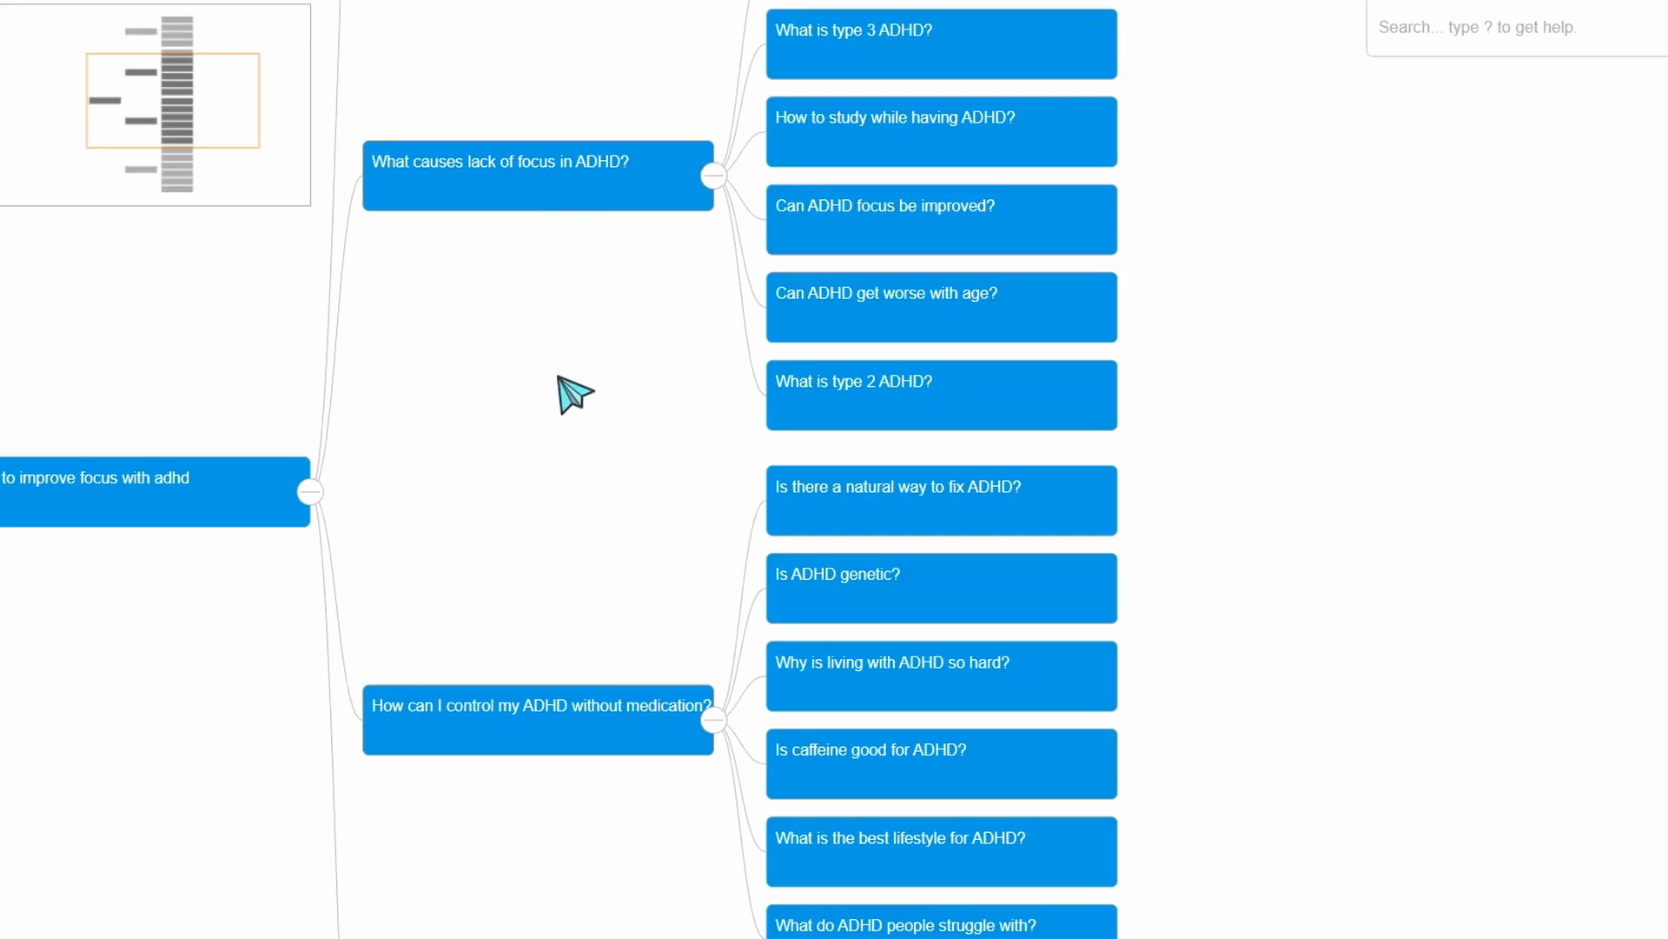
Copy the four questions from "How to study while having ADHD?" through "What is type 2 ADHD?" in the question map
{"action": "scroll", "coordinate": [570, 393], "scroll_direction": "up", "scroll_amount": 3}
{"action": "scroll", "coordinate": [572, 401], "scroll_direction": "down", "scroll_amount": 4}
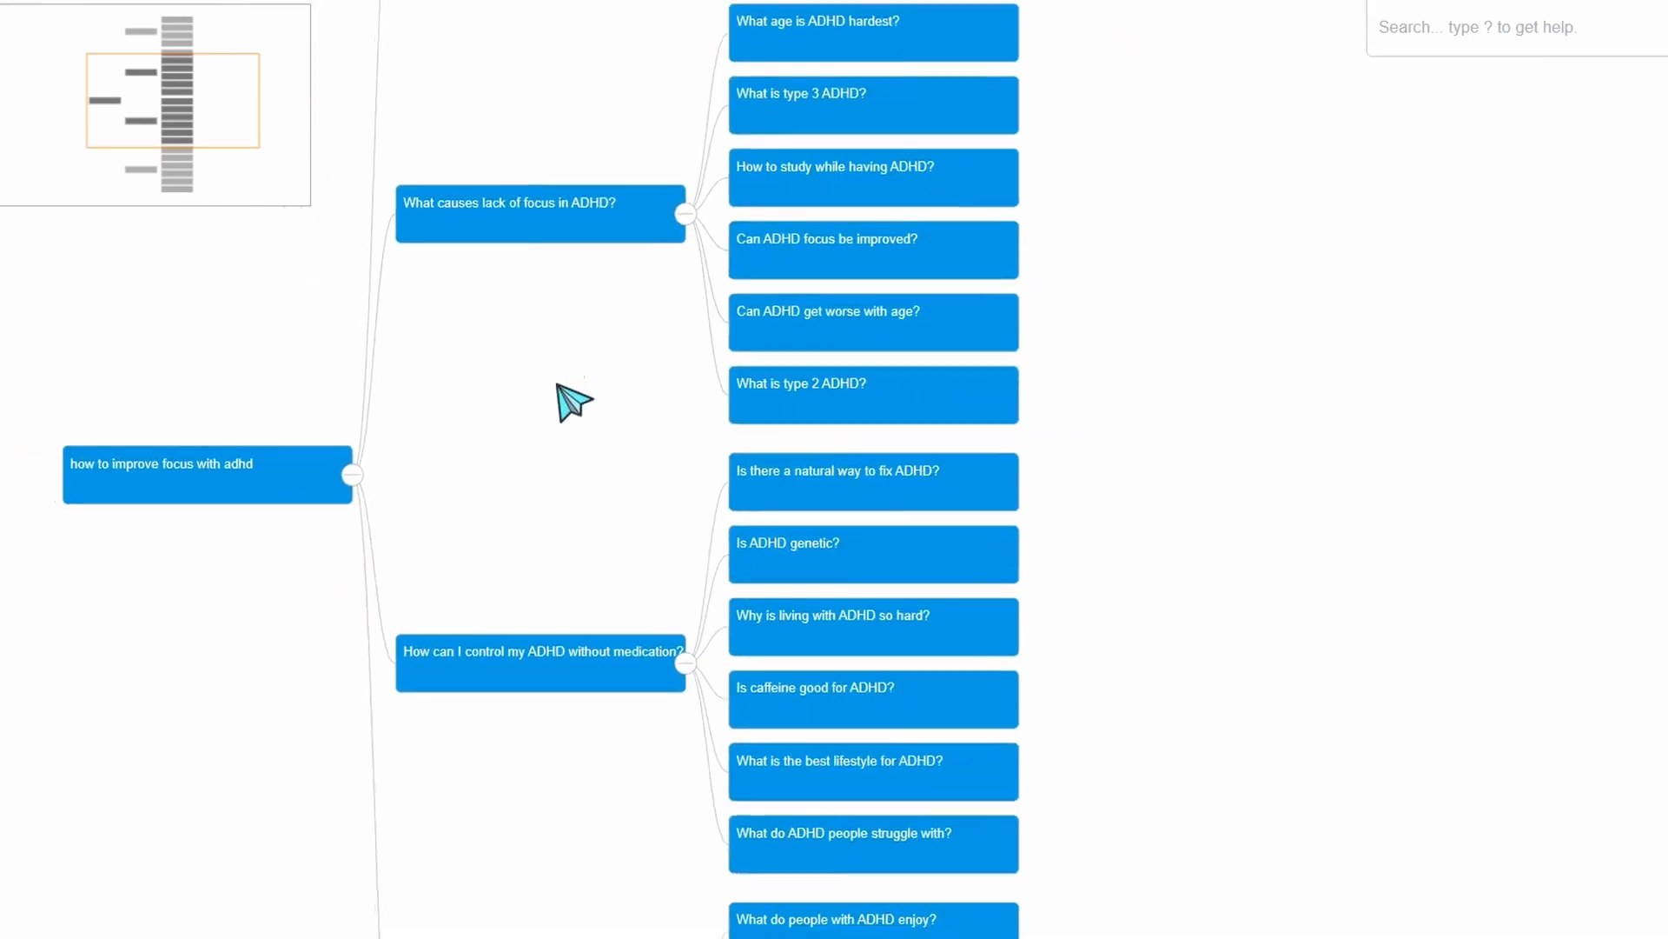
{"action": "scroll", "coordinate": [534, 339], "scroll_direction": "up", "scroll_amount": 3}
{"action": "left_click_drag", "start_coordinate": [534, 339], "coordinate": [894, 358]}
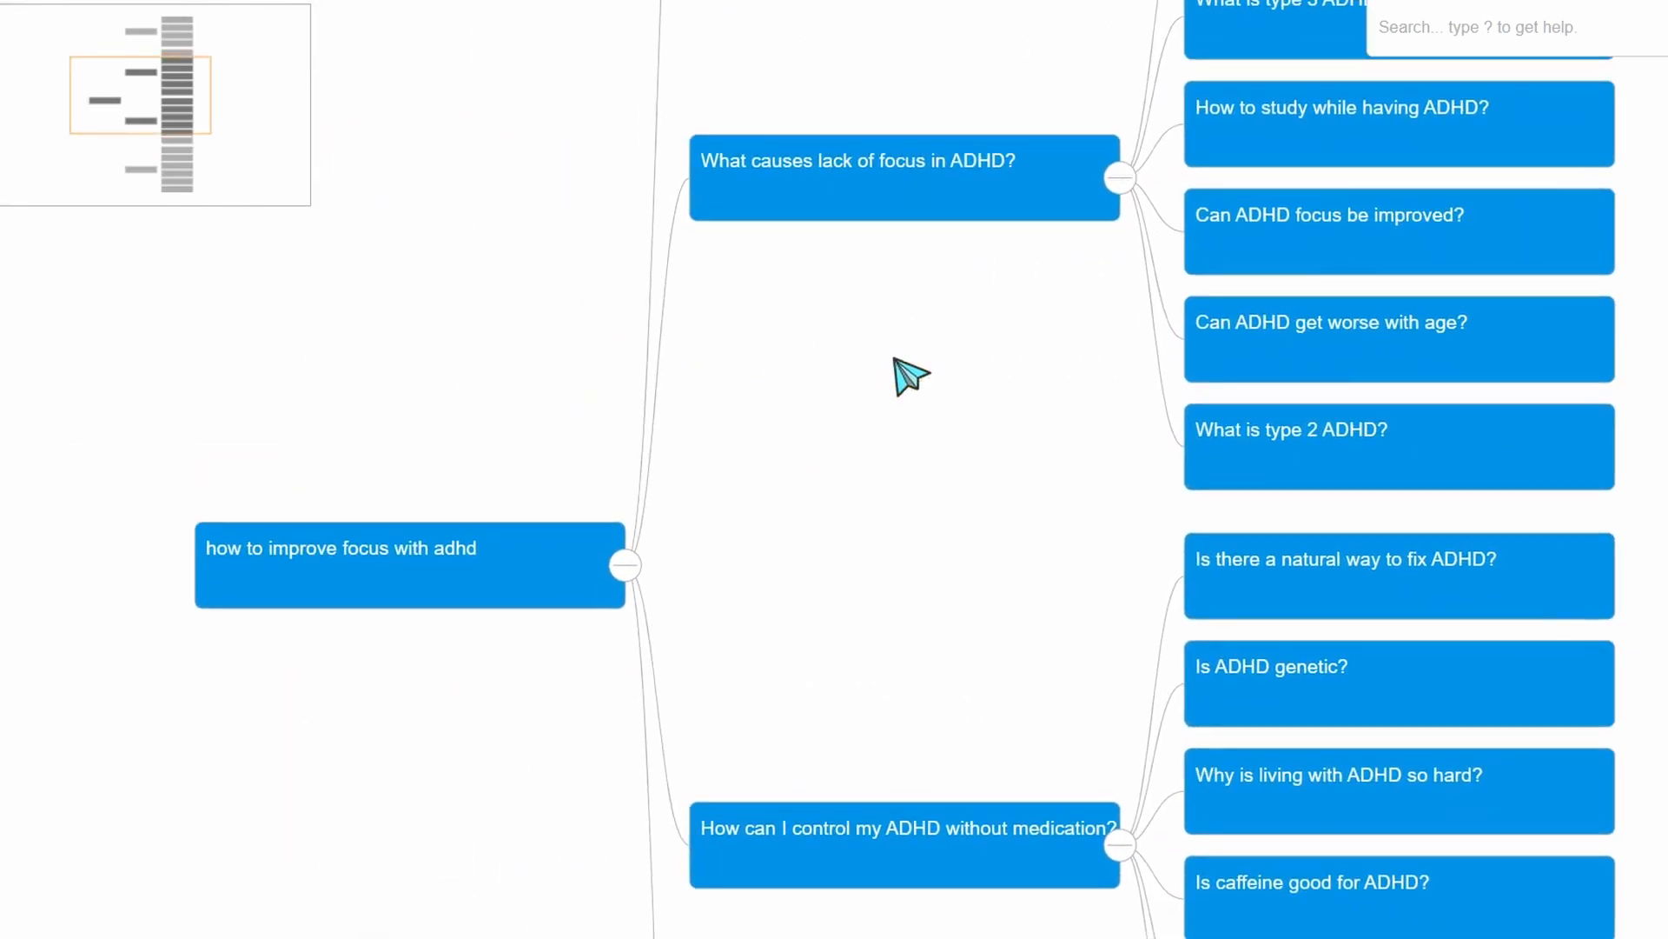
{"action": "left_click_drag", "start_coordinate": [925, 483], "coordinate": [727, 484]}
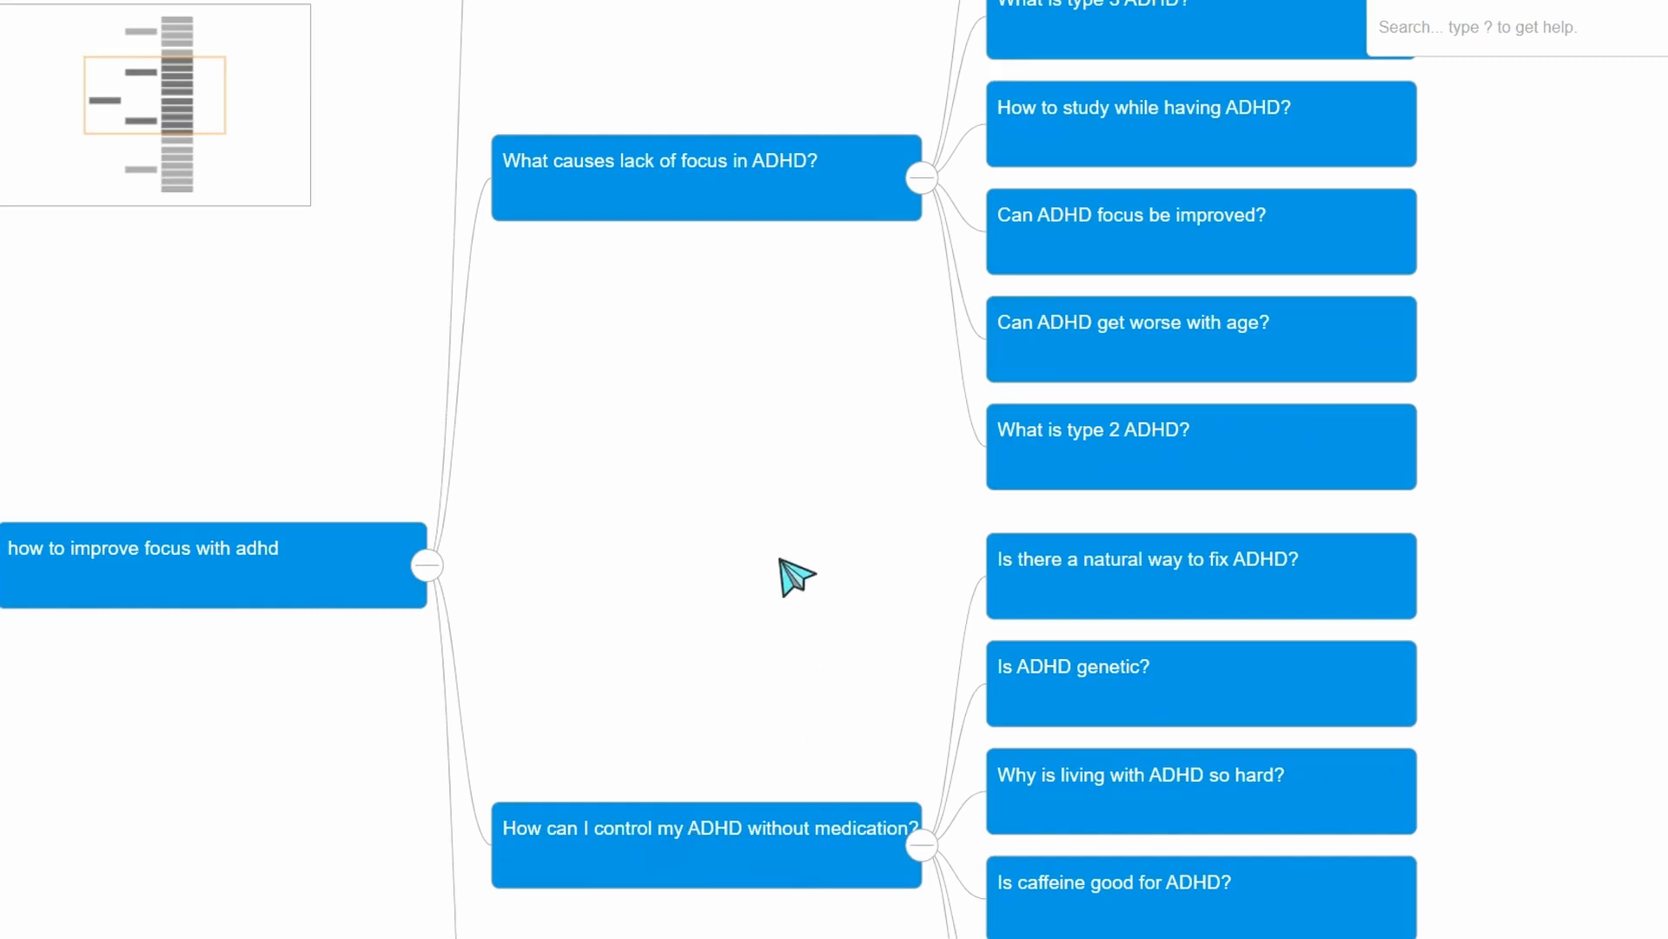
{"action": "mouse_move", "coordinate": [850, 418]}
{"action": "left_mouse_down"}
{"action": "mouse_move", "coordinate": [733, 581]}
{"action": "mouse_move", "coordinate": [758, 429]}
{"action": "mouse_move", "coordinate": [843, 397]}
{"action": "left_mouse_up"}
{"action": "scroll", "coordinate": [841, 473], "scroll_direction": "down", "scroll_amount": 2}
{"action": "scroll", "coordinate": [843, 481], "scroll_direction": "up", "scroll_amount": 2}
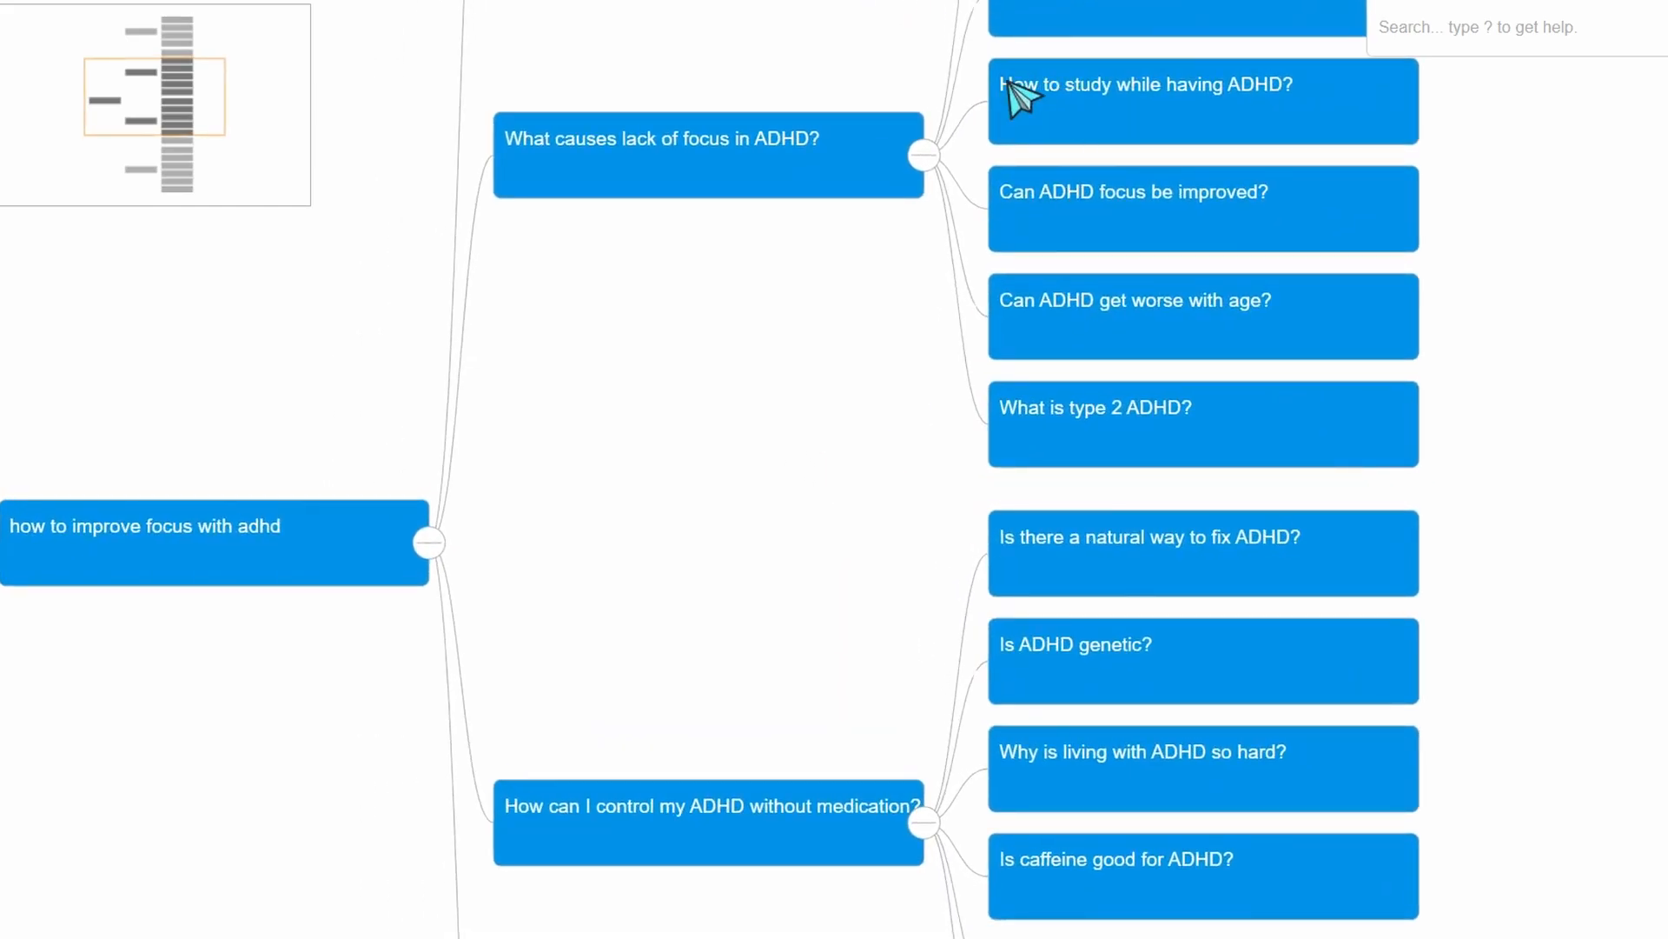
{"action": "left_click_drag", "start_coordinate": [1007, 82], "coordinate": [1208, 421]}
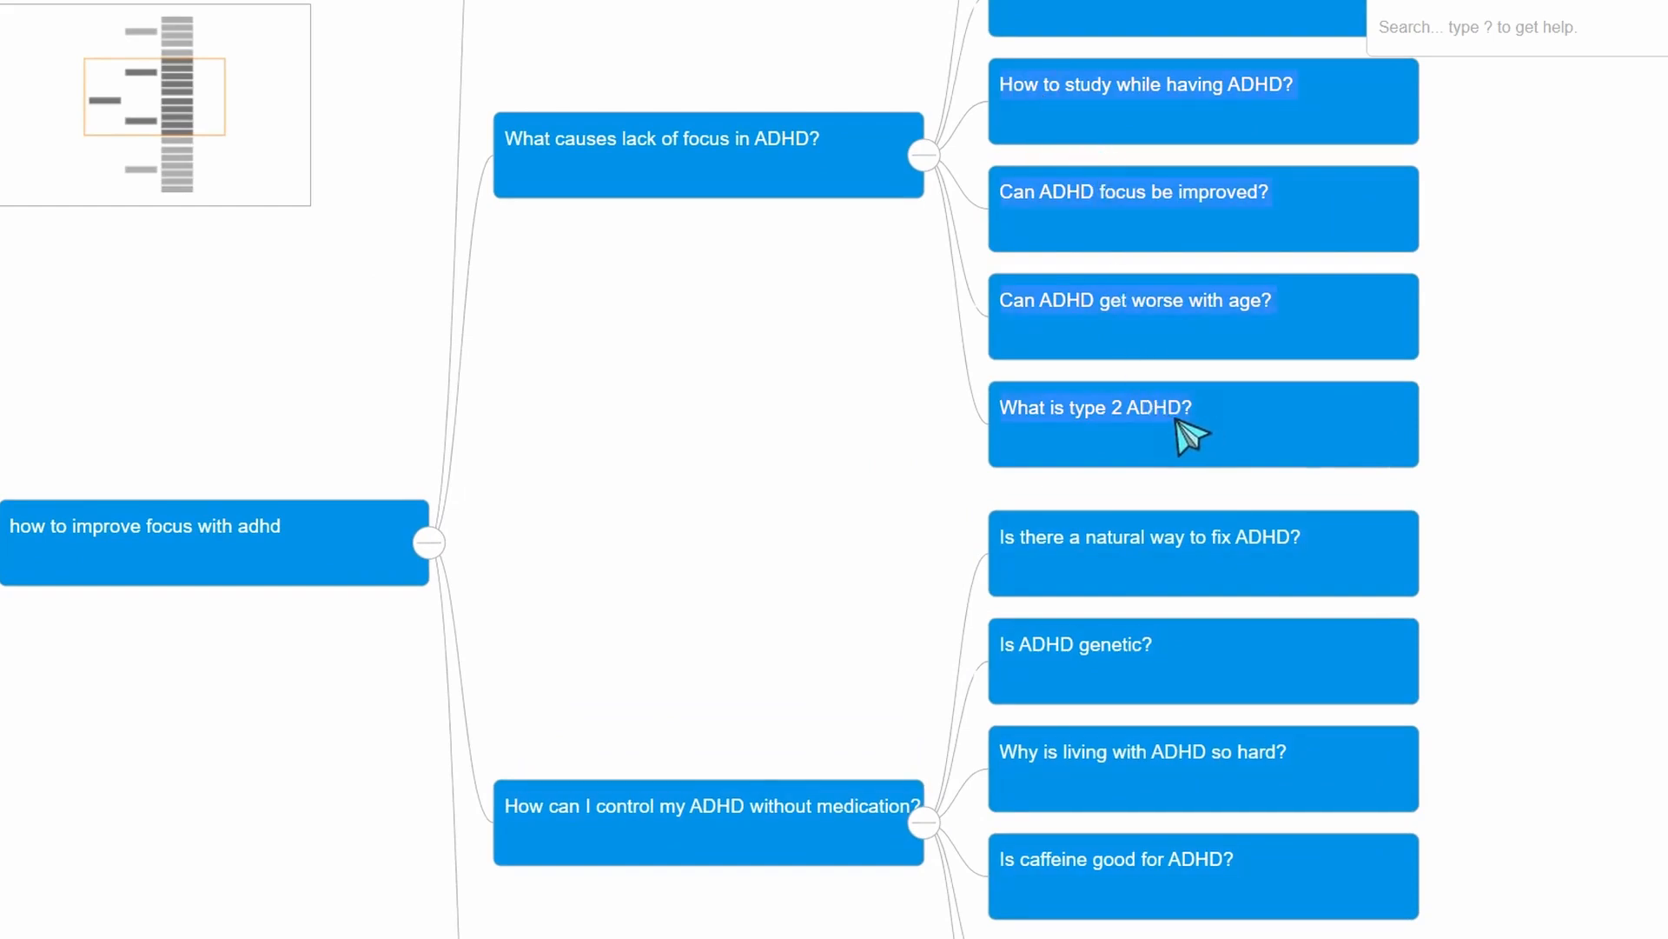
{"action": "key", "text": "ctrl+c"}
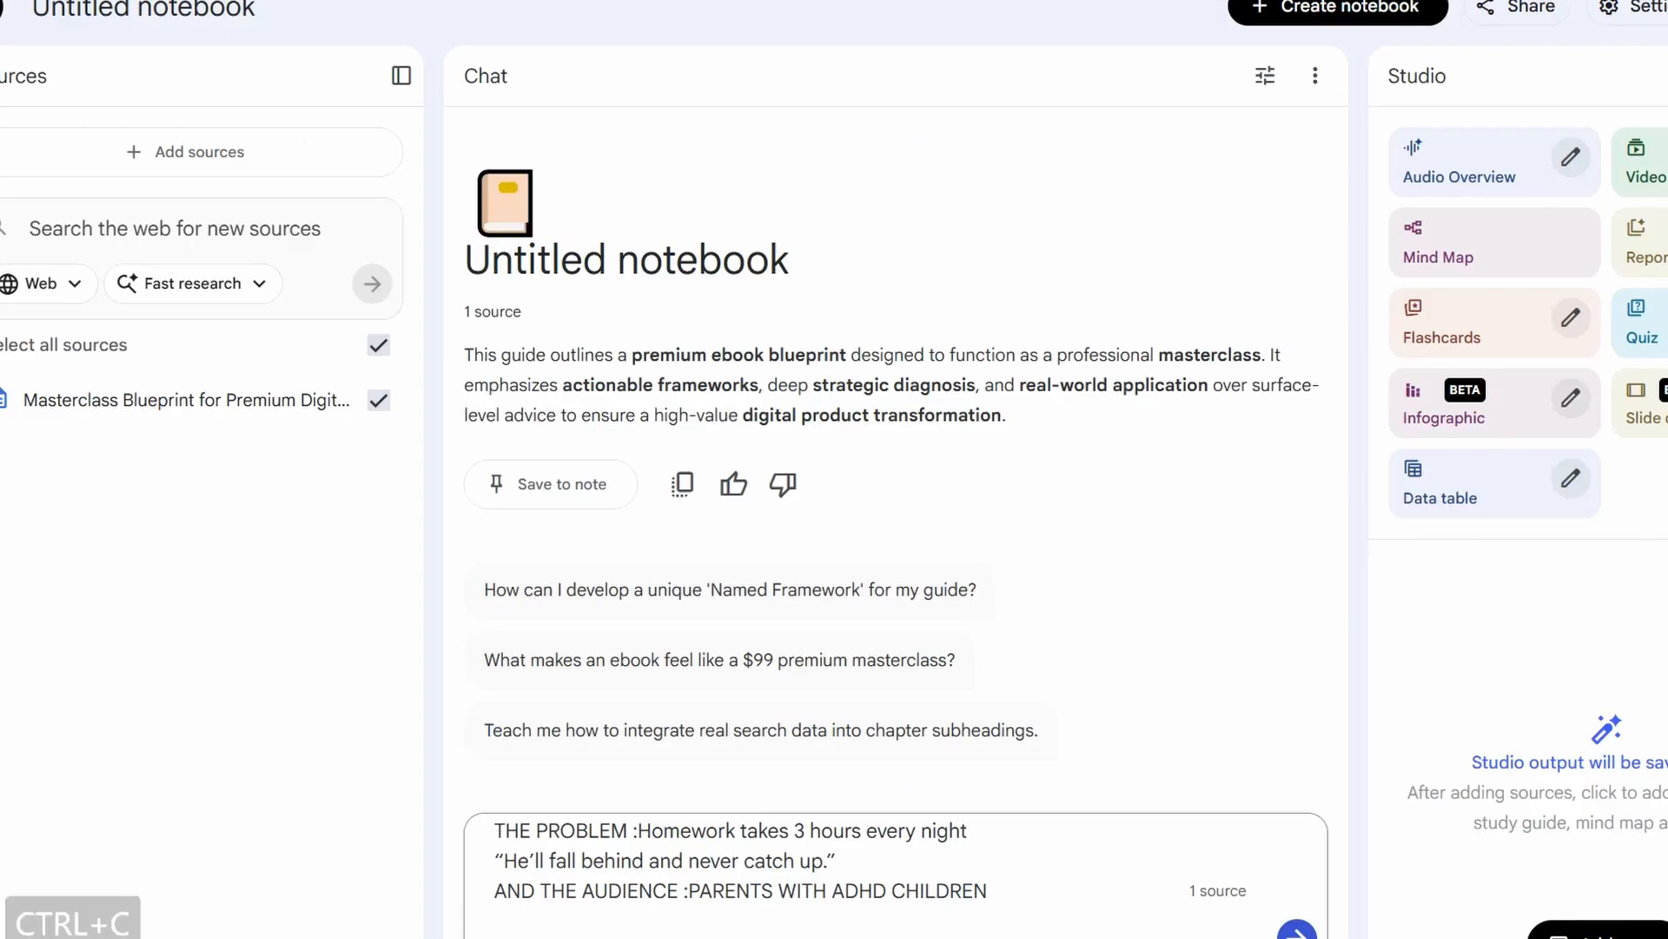
Add "THE QUESTIONS :" with the copied ADHD questions to the drafted NotebookLM message and send it
{"action": "type", "text": "THE QUESTIO"}
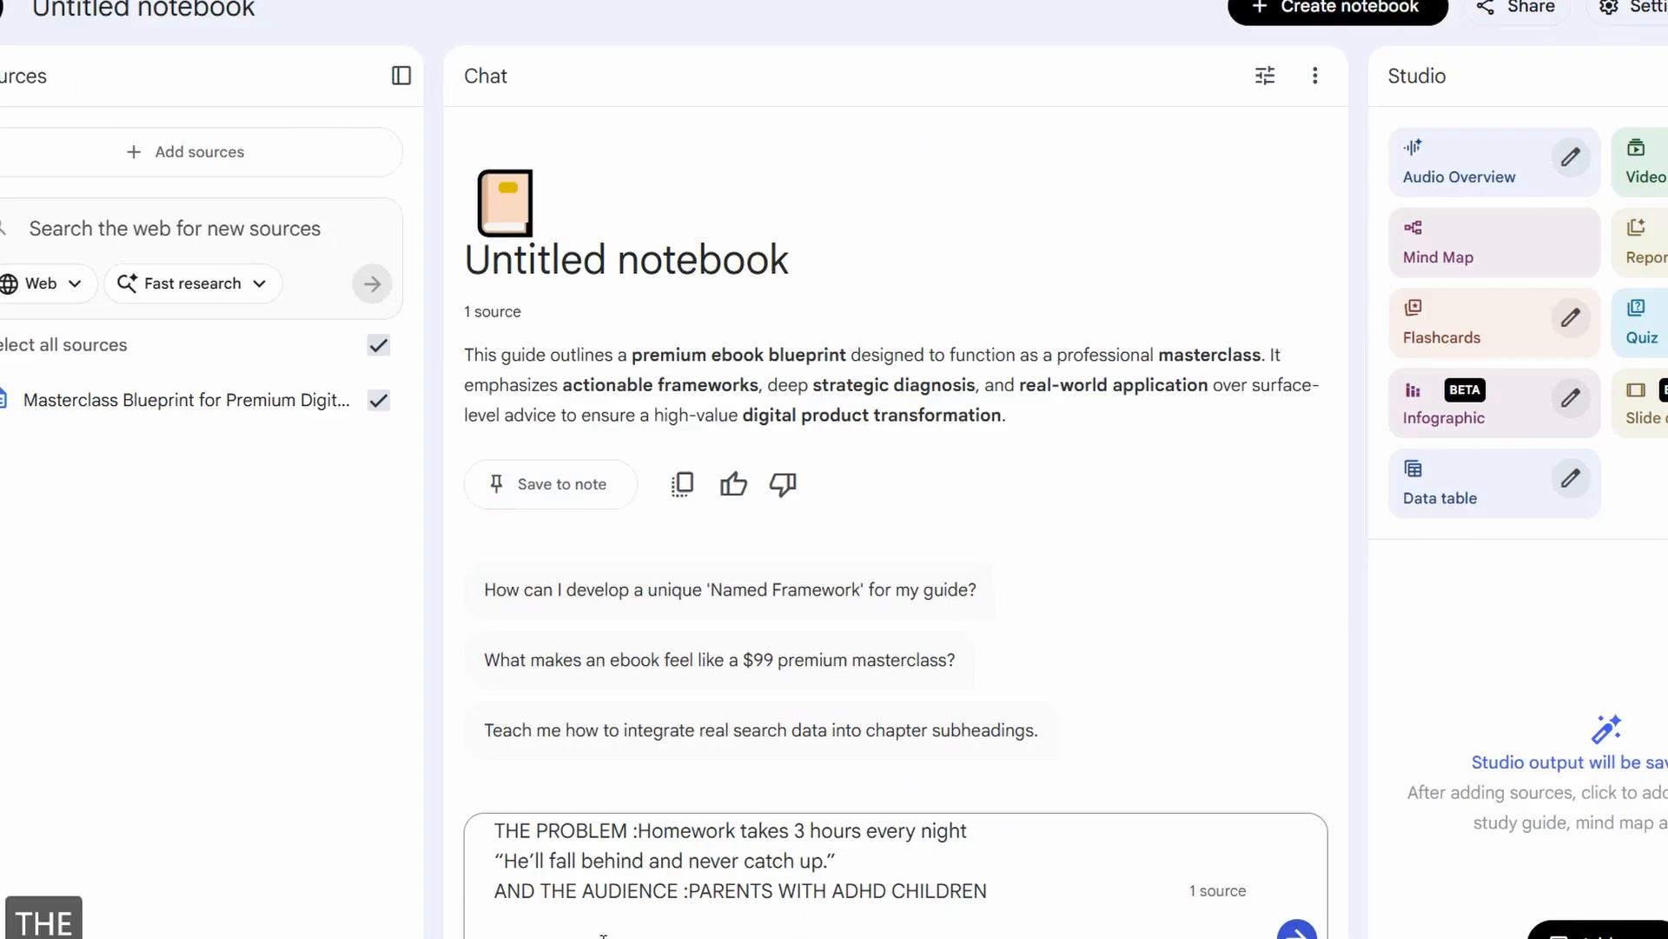
{"action": "type", "text": "NS :"}
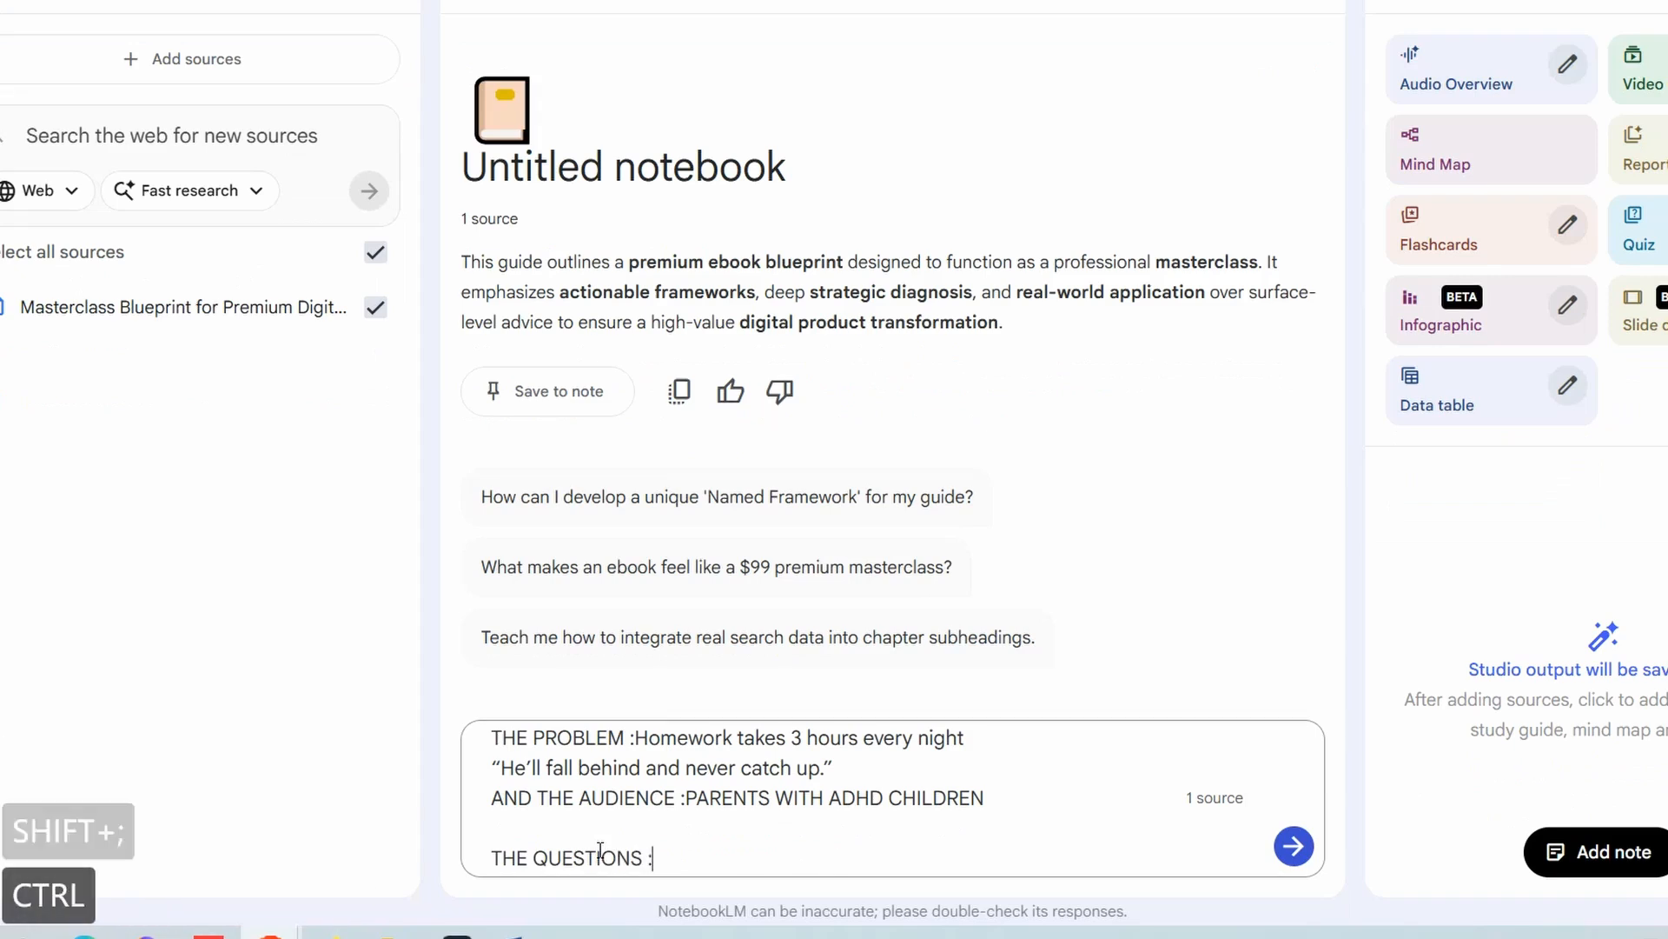
{"action": "key", "text": "ctrl+v"}
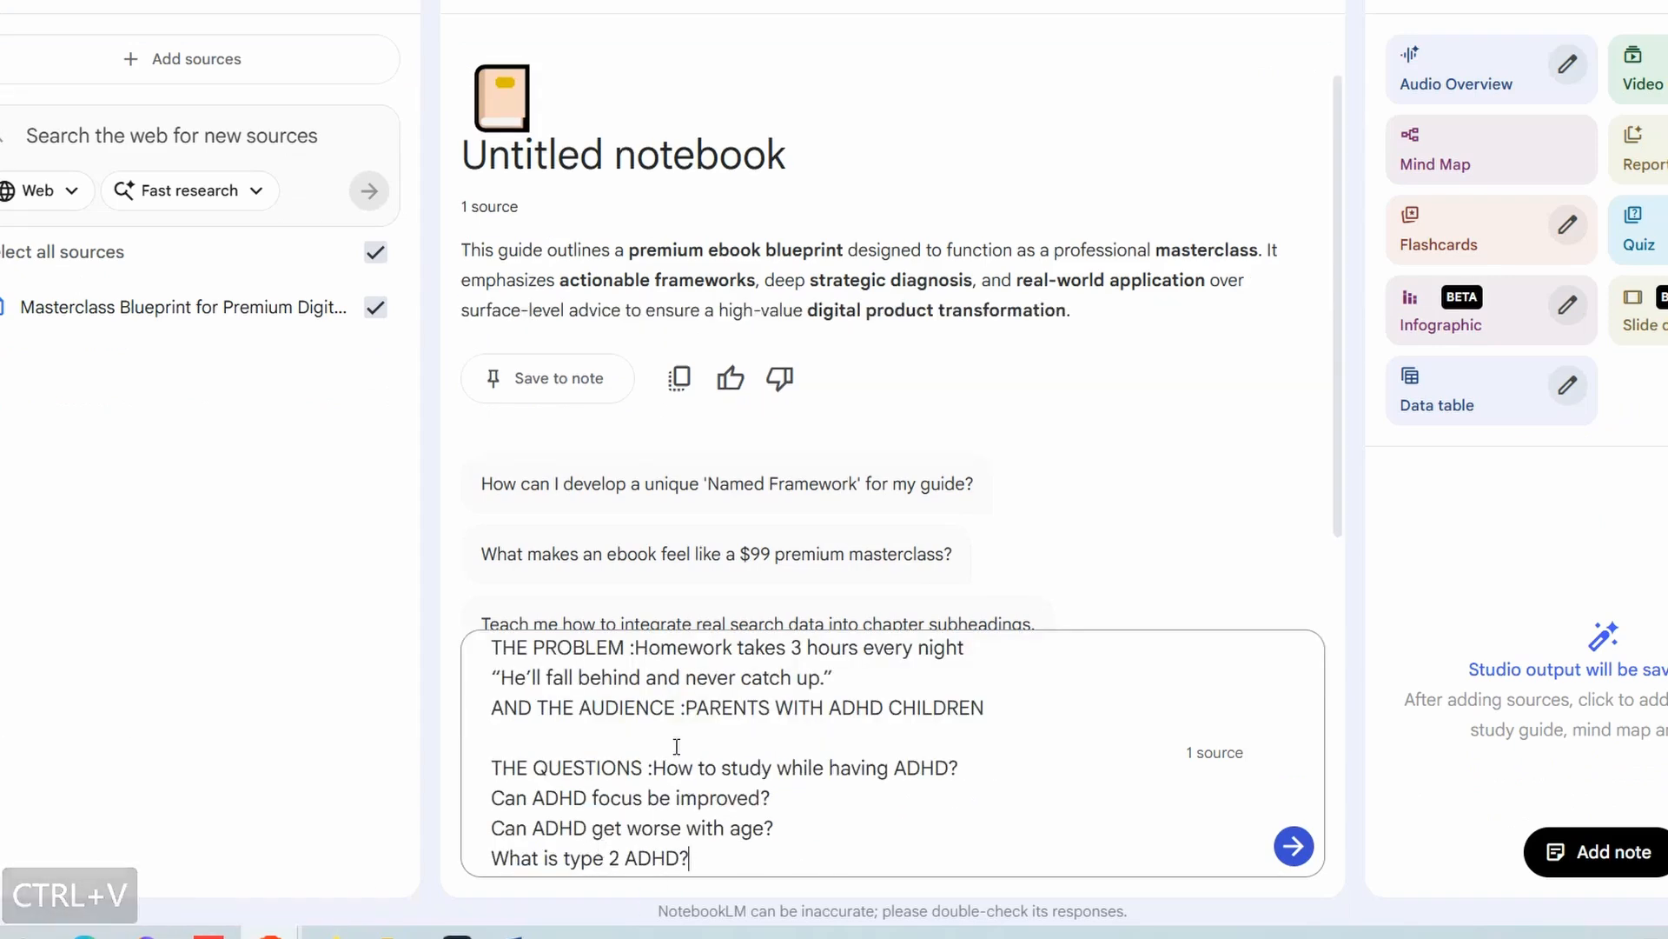
{"action": "left_click", "coordinate": [1294, 845]}
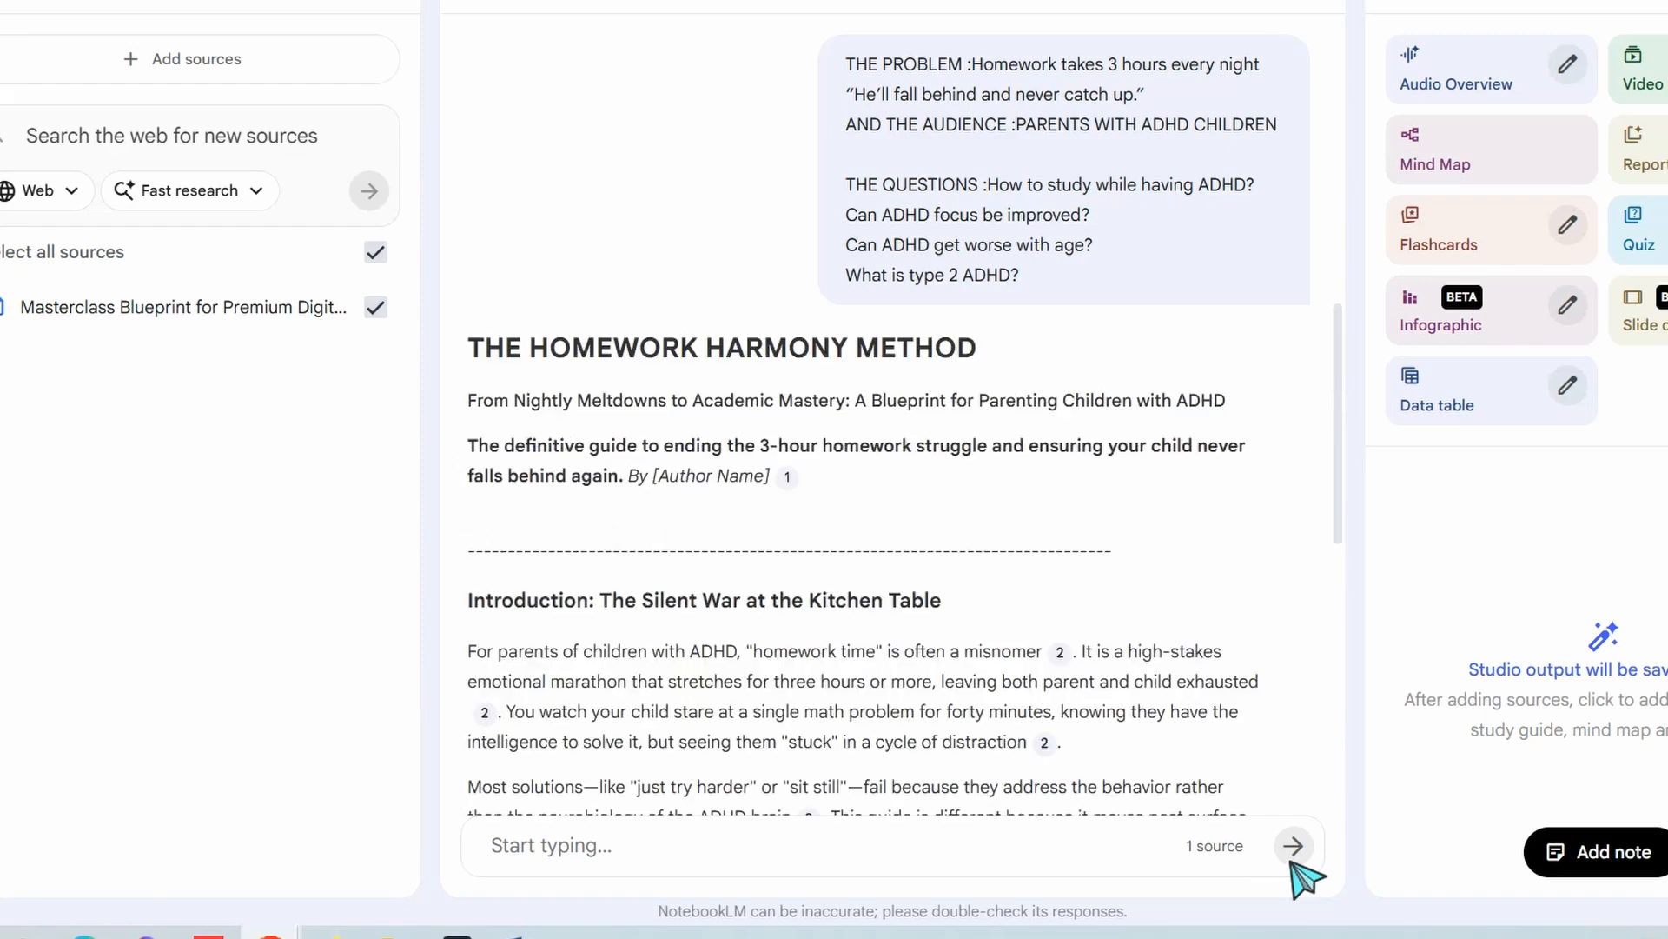
Examine the generated ebook from its title and introduction through the chapters and toolkit to the conclusion
{"action": "scroll", "coordinate": [764, 500], "scroll_direction": "down", "scroll_amount": 3}
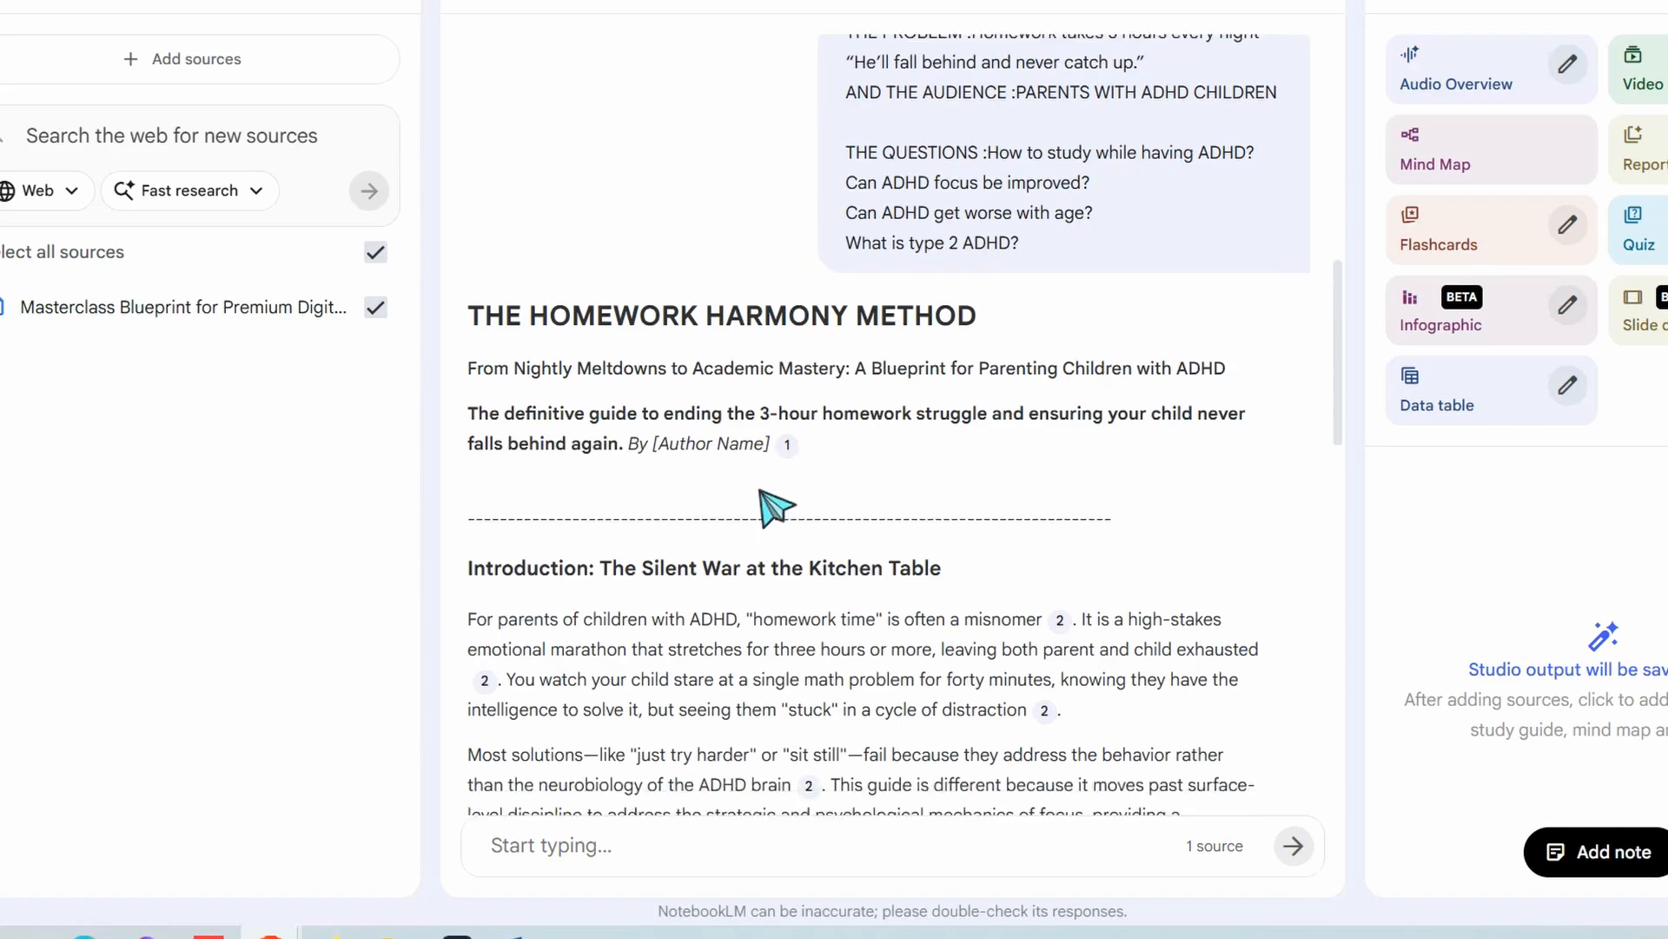
{"action": "scroll", "coordinate": [708, 254], "scroll_direction": "down", "scroll_amount": 3}
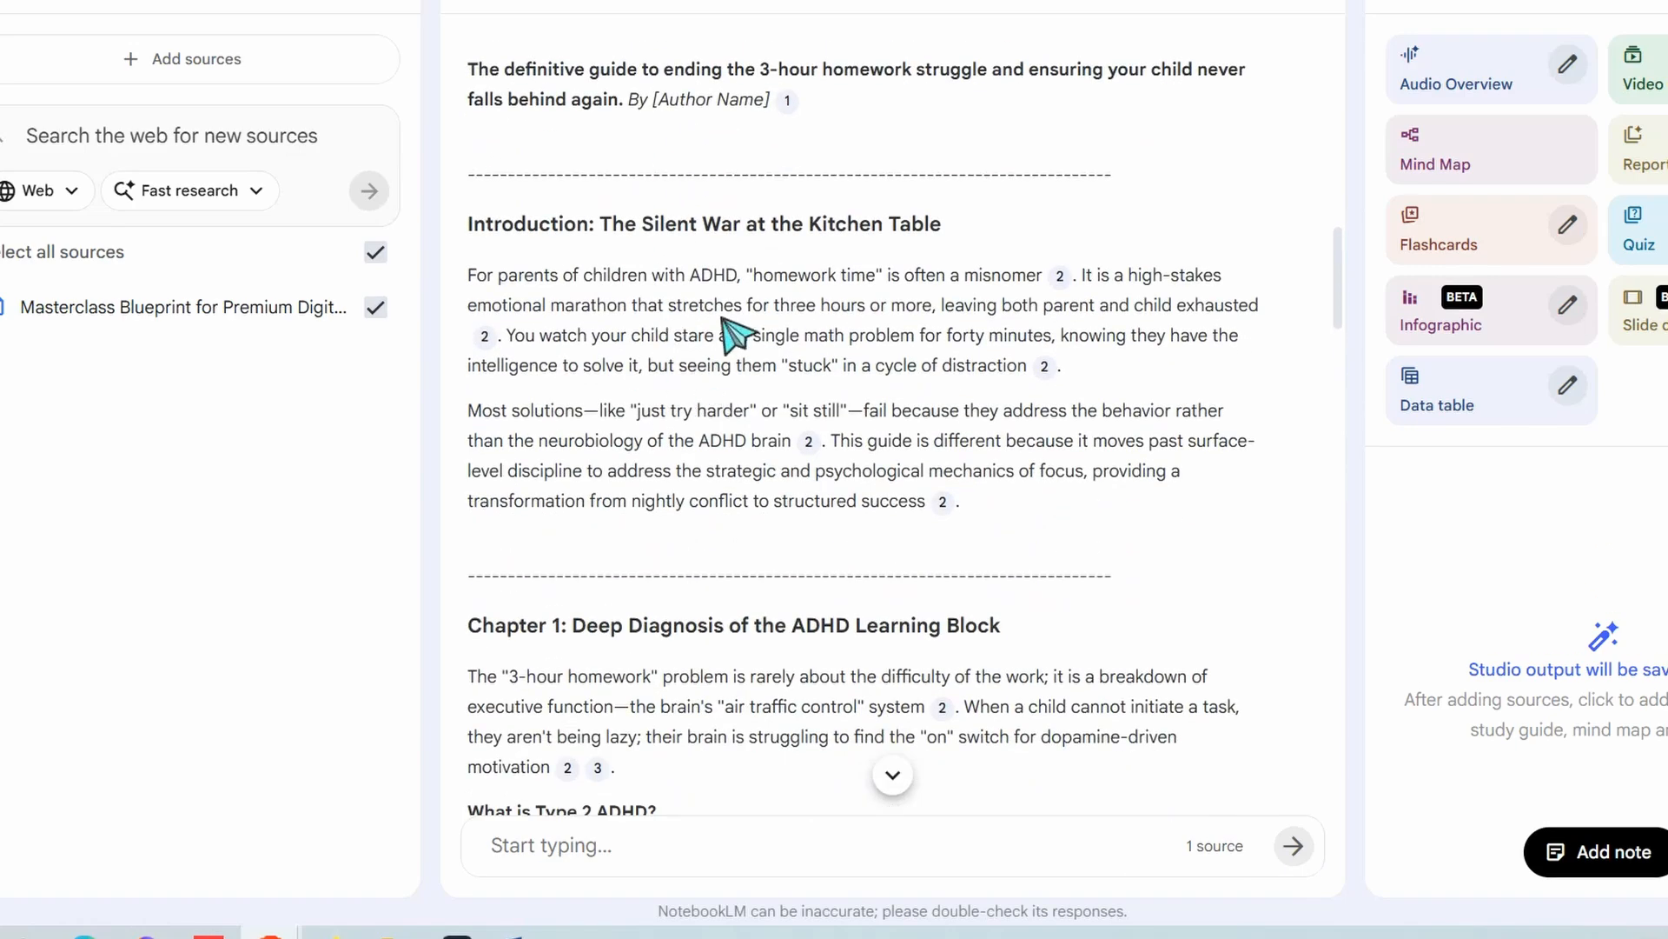
{"action": "scroll", "coordinate": [772, 515], "scroll_direction": "down", "scroll_amount": 2}
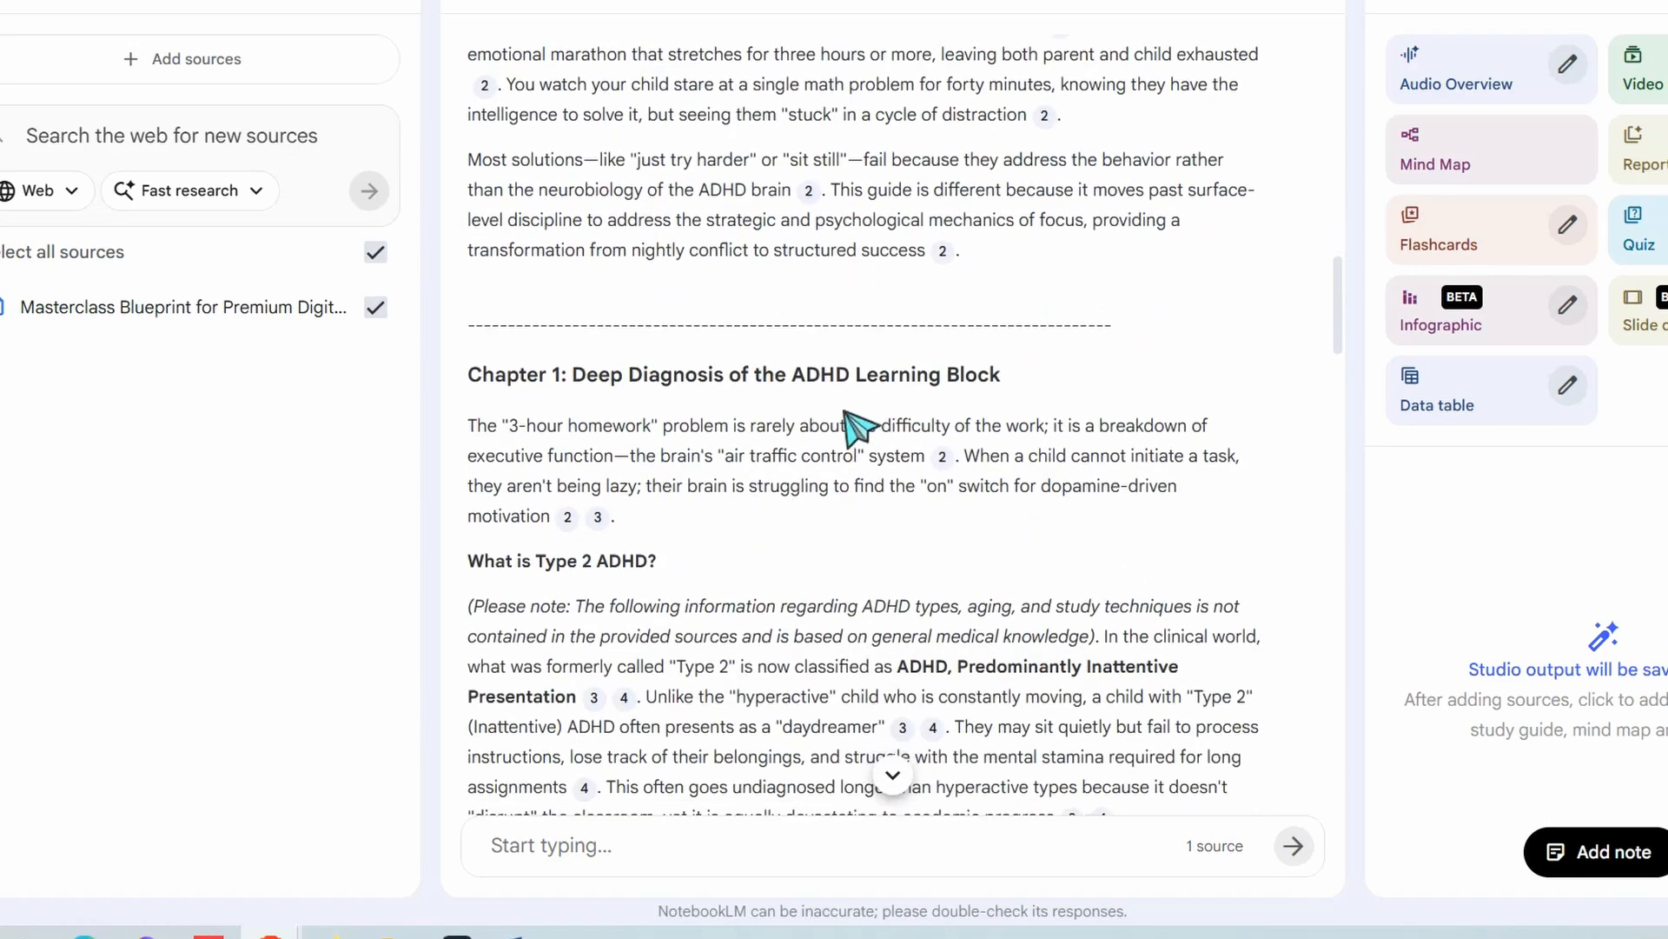
{"action": "scroll", "coordinate": [879, 387], "scroll_direction": "down", "scroll_amount": 5}
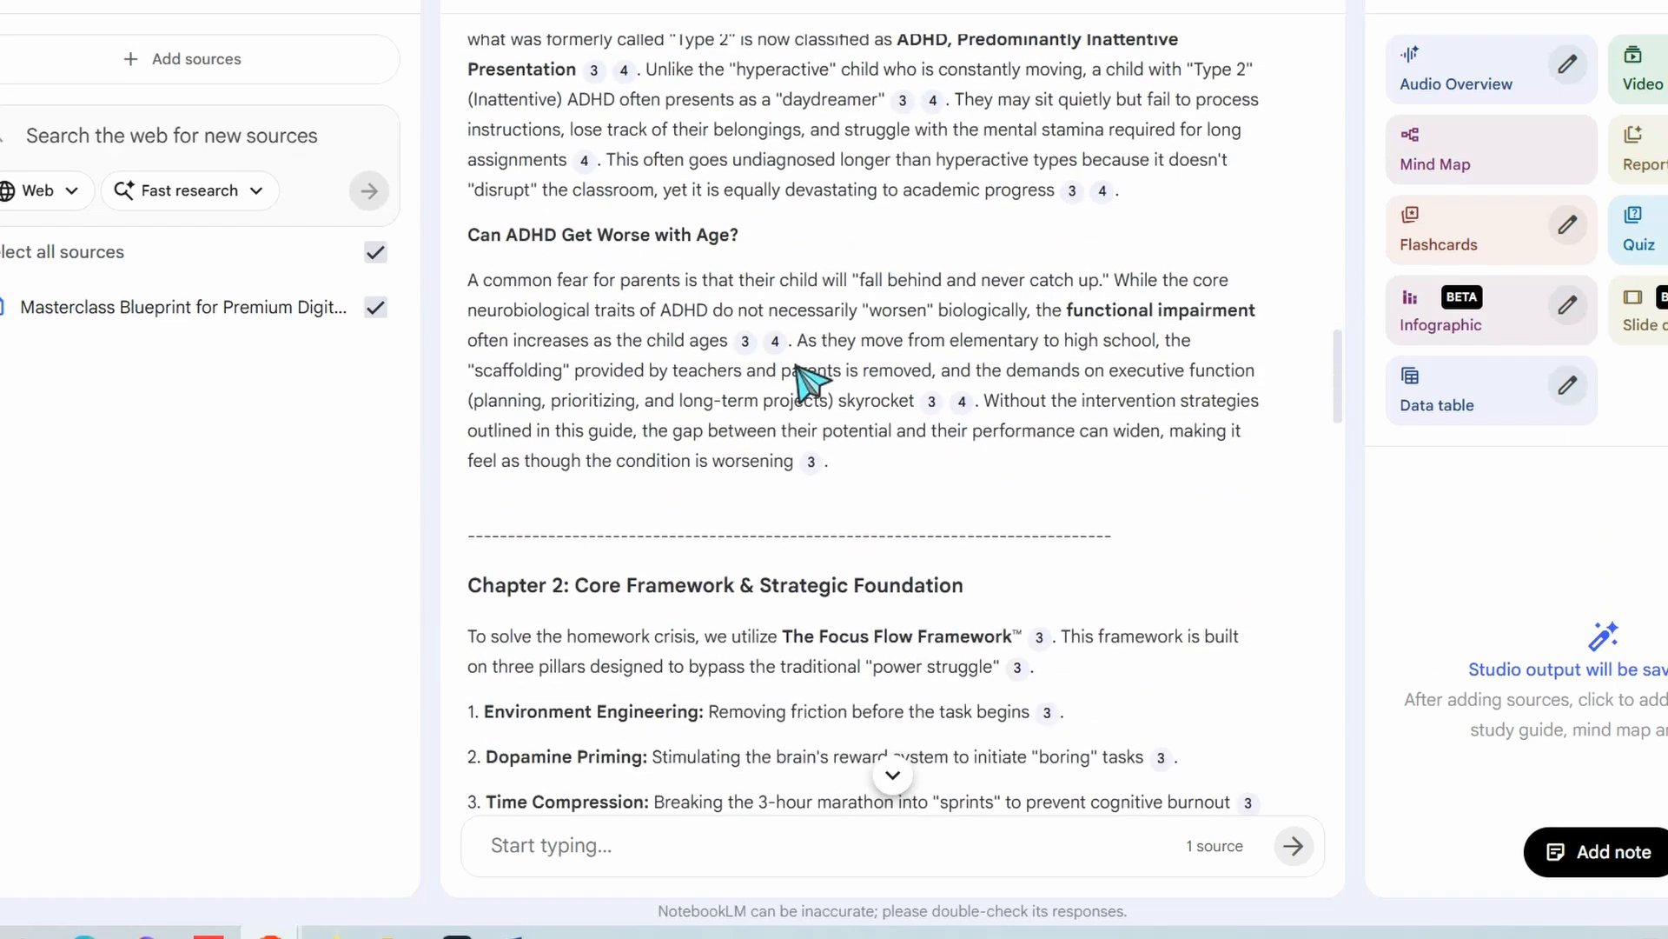
{"action": "mouse_move", "coordinate": [749, 352]}
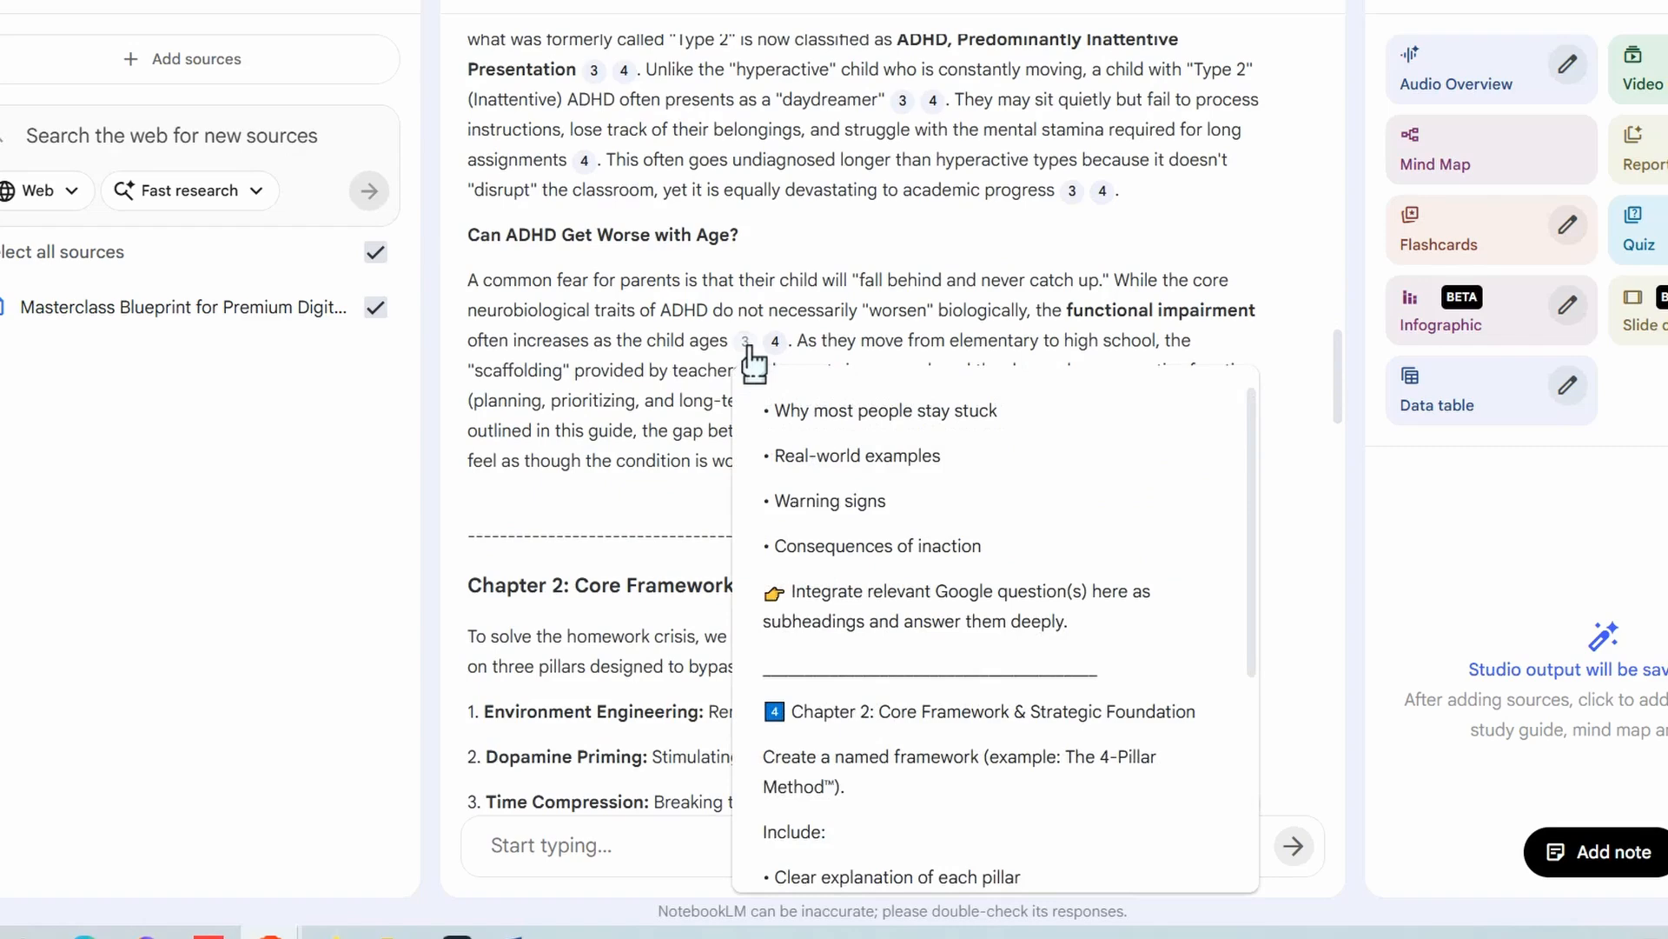
{"action": "scroll", "coordinate": [665, 382], "scroll_direction": "down", "scroll_amount": 13}
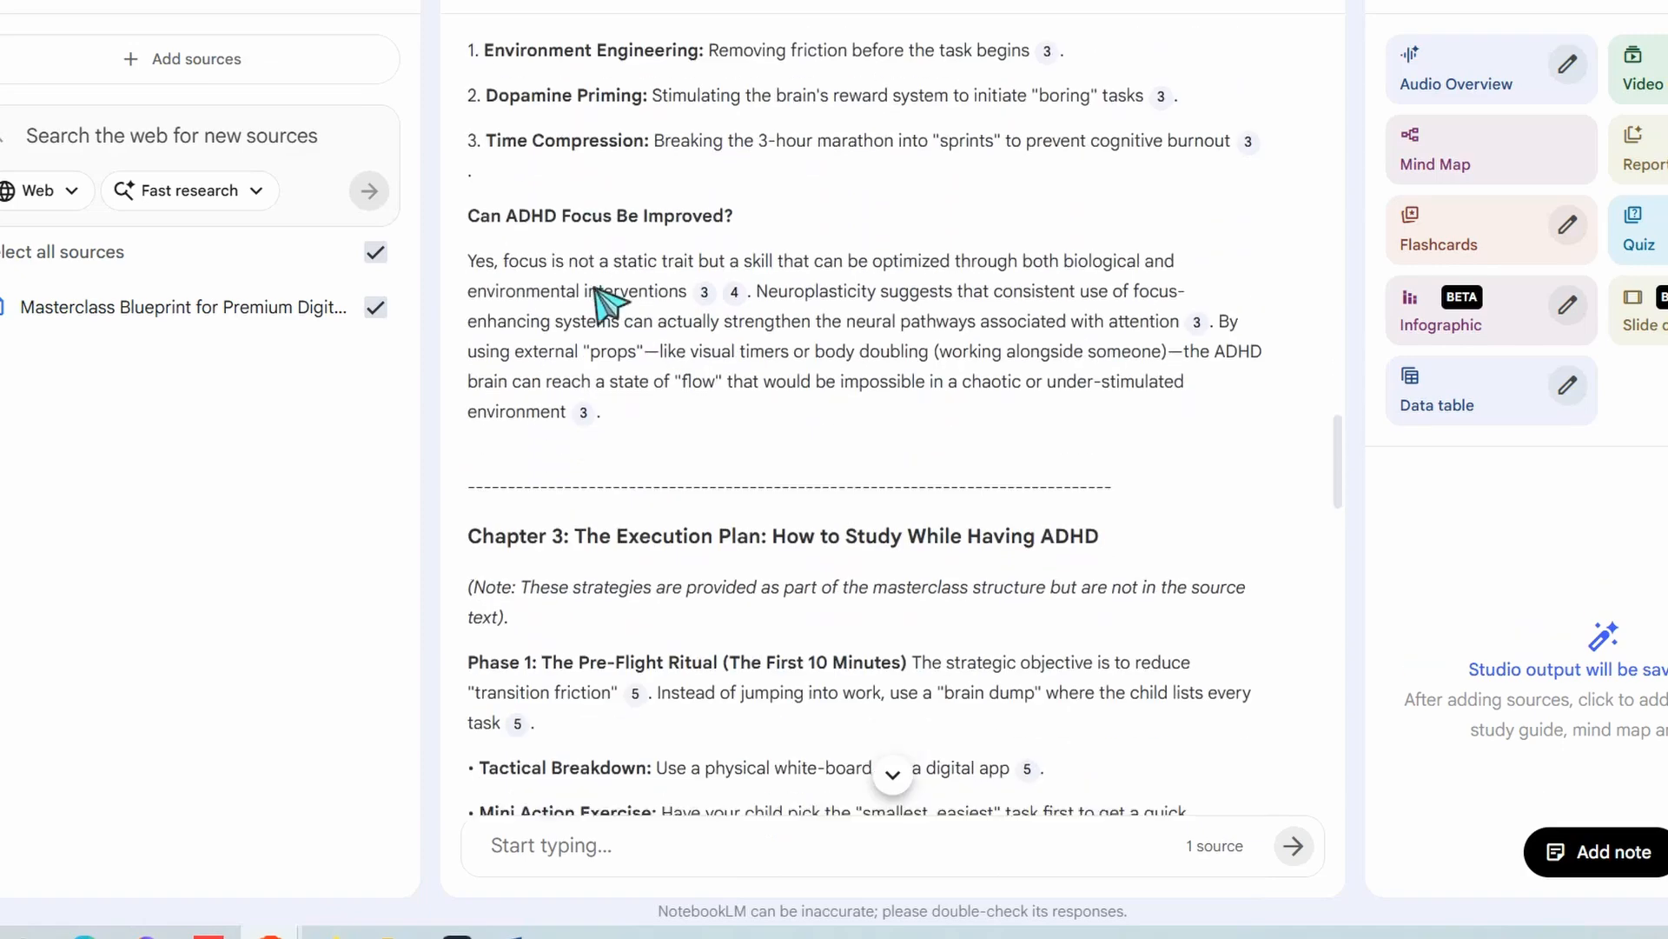
{"action": "scroll", "coordinate": [624, 391], "scroll_direction": "down", "scroll_amount": 9}
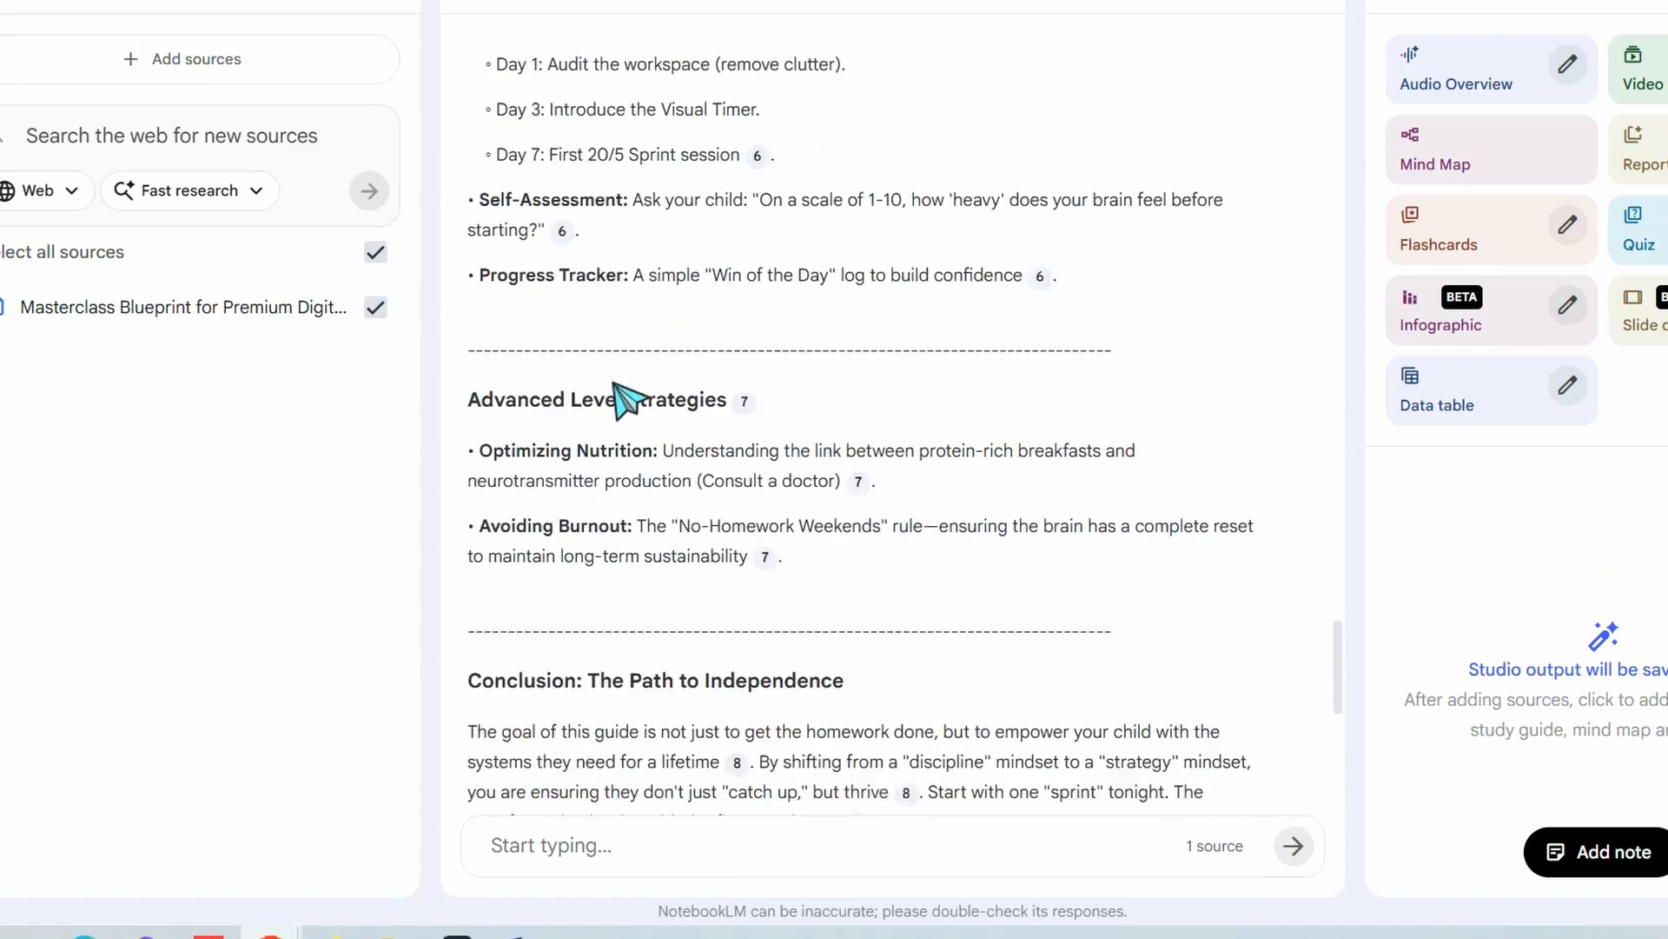
{"action": "scroll", "coordinate": [624, 395], "scroll_direction": "up", "scroll_amount": 20}
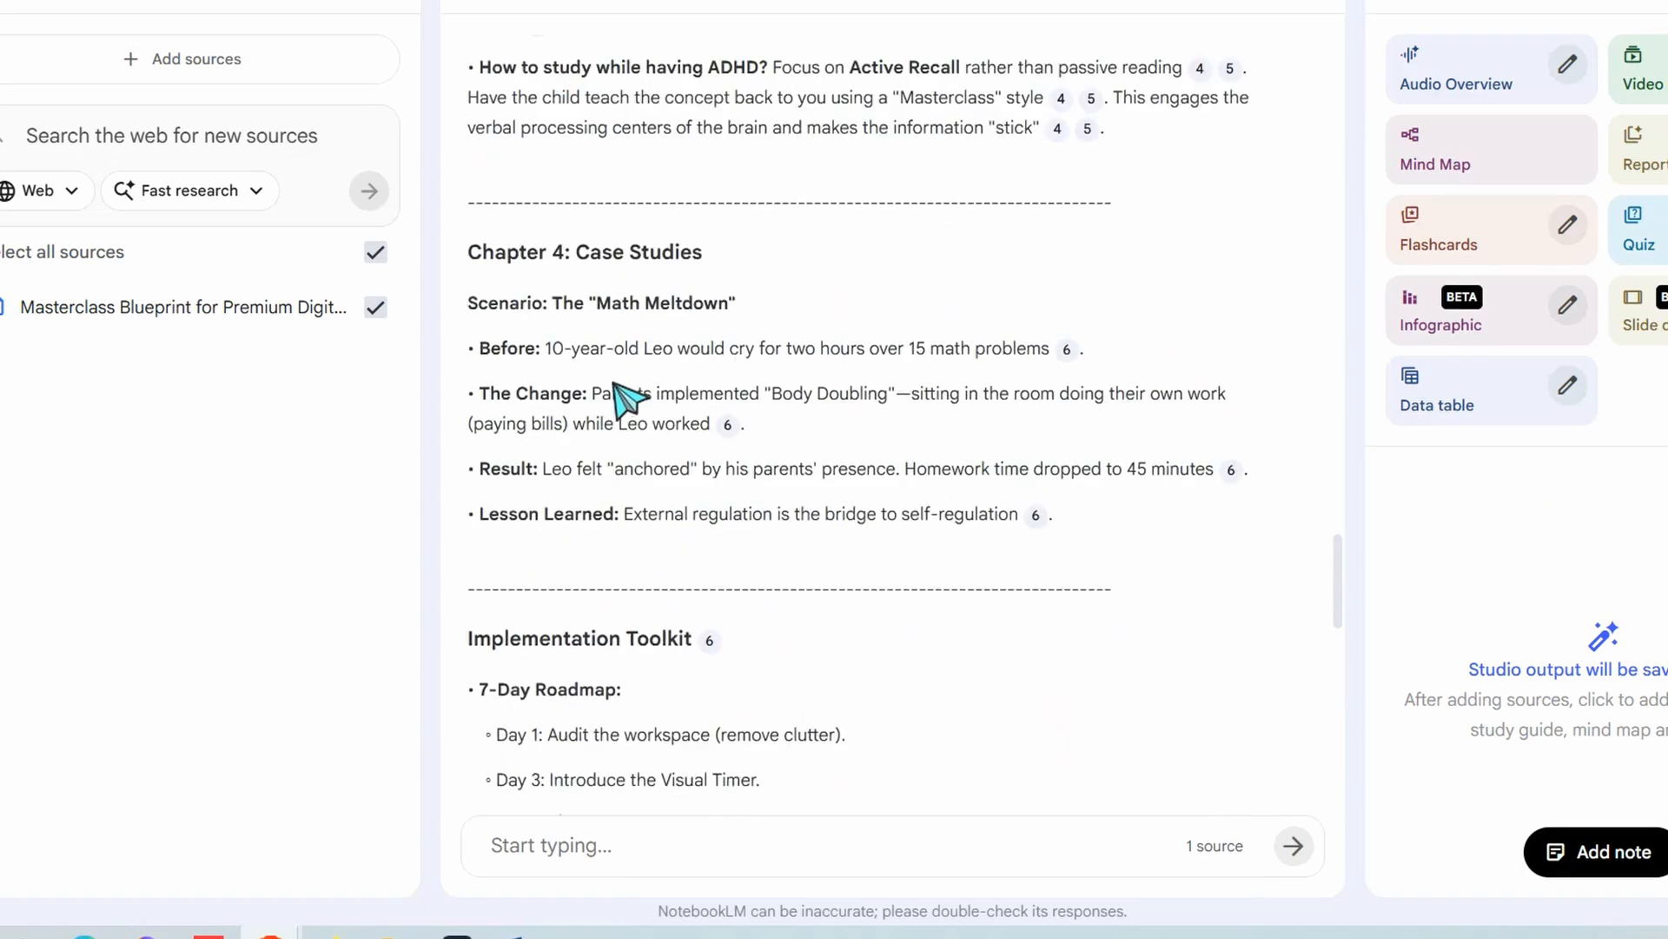
{"action": "scroll", "coordinate": [616, 384], "scroll_direction": "up", "scroll_amount": 2}
{"action": "scroll", "coordinate": [607, 440], "scroll_direction": "down", "scroll_amount": 2}
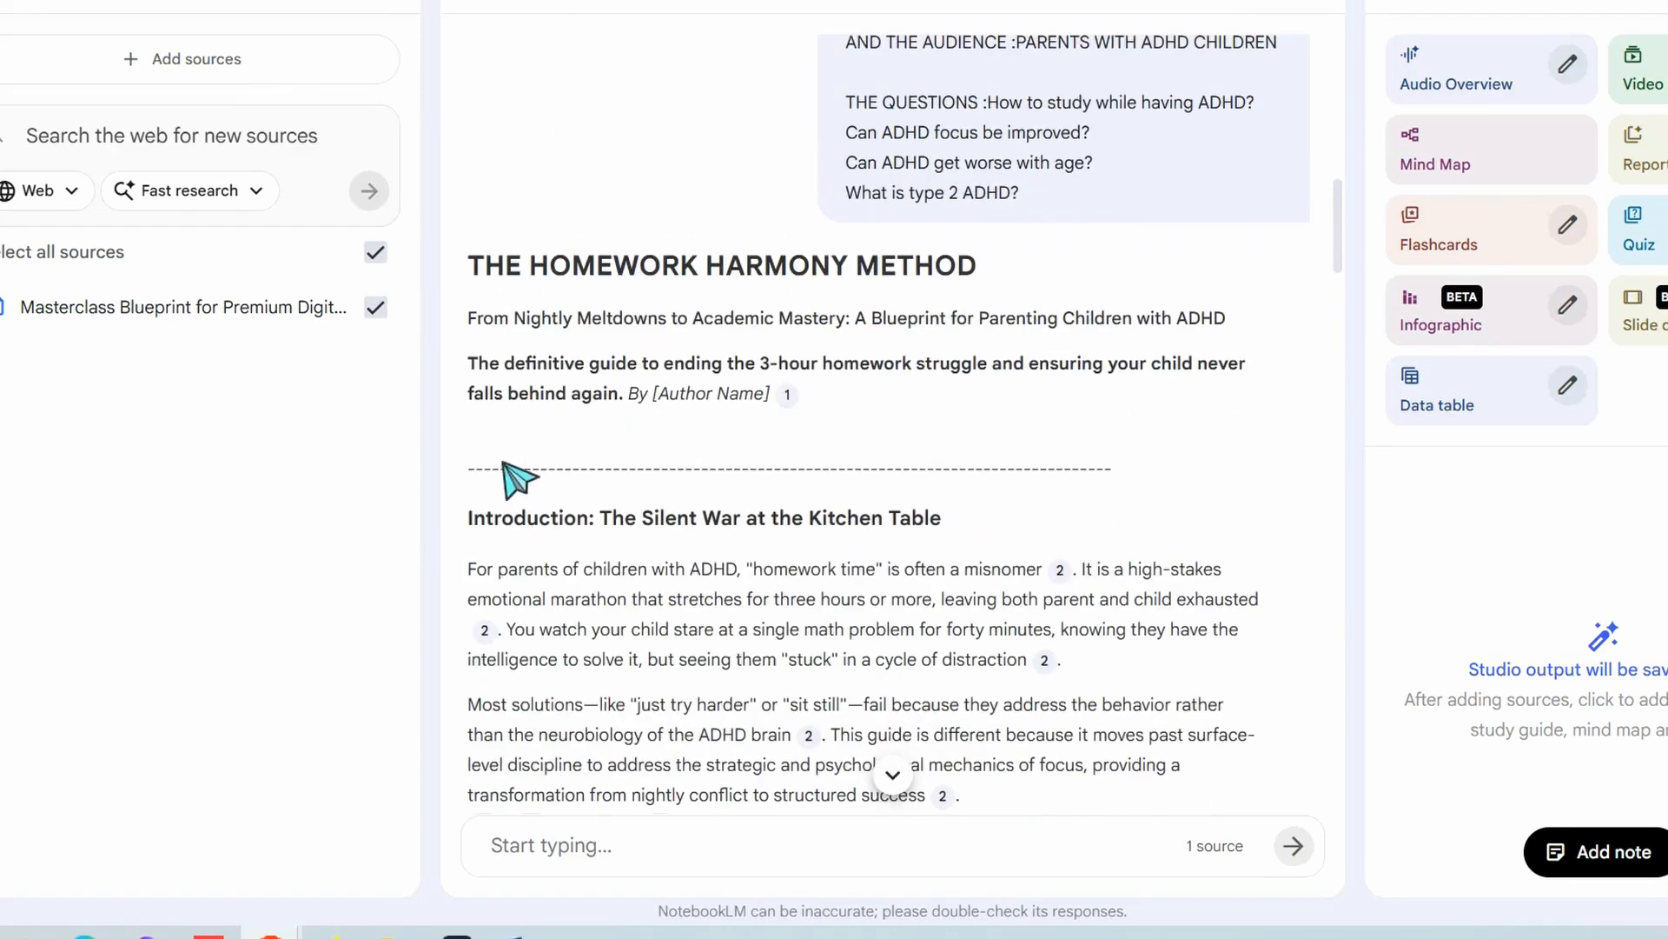
Copy the full ebook text from NotebookLM and paste it into a new paste-in-text Document in Gamma
{"action": "left_click_drag", "start_coordinate": [470, 265], "coordinate": [1191, 474]}
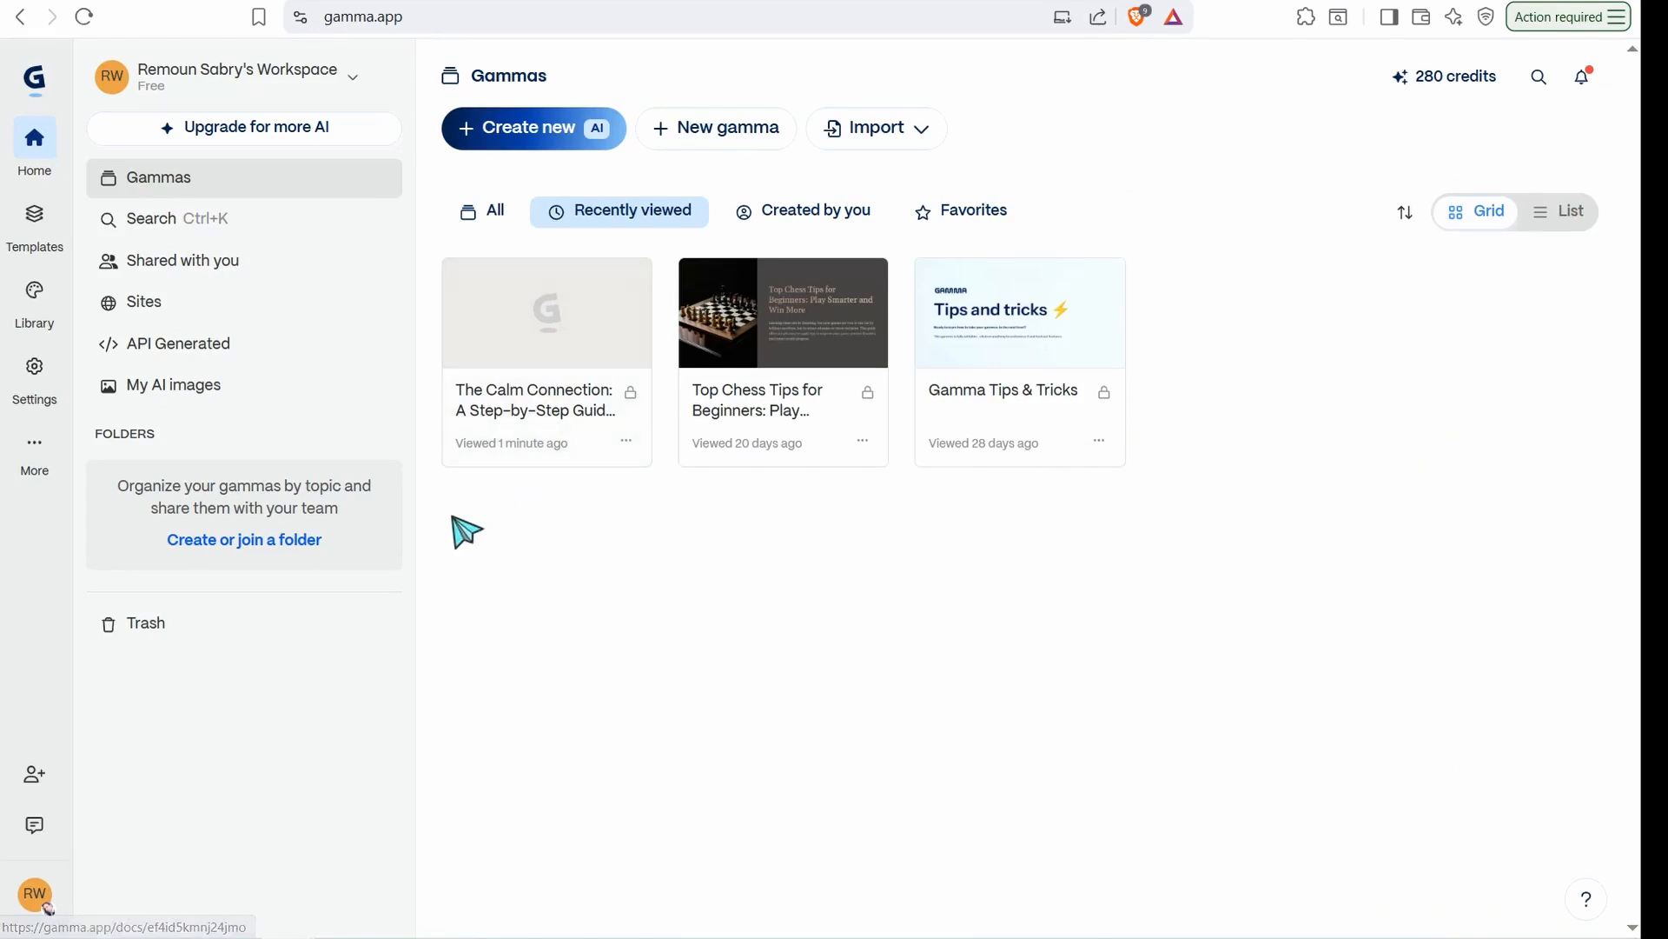
{"action": "left_click", "coordinate": [492, 139]}
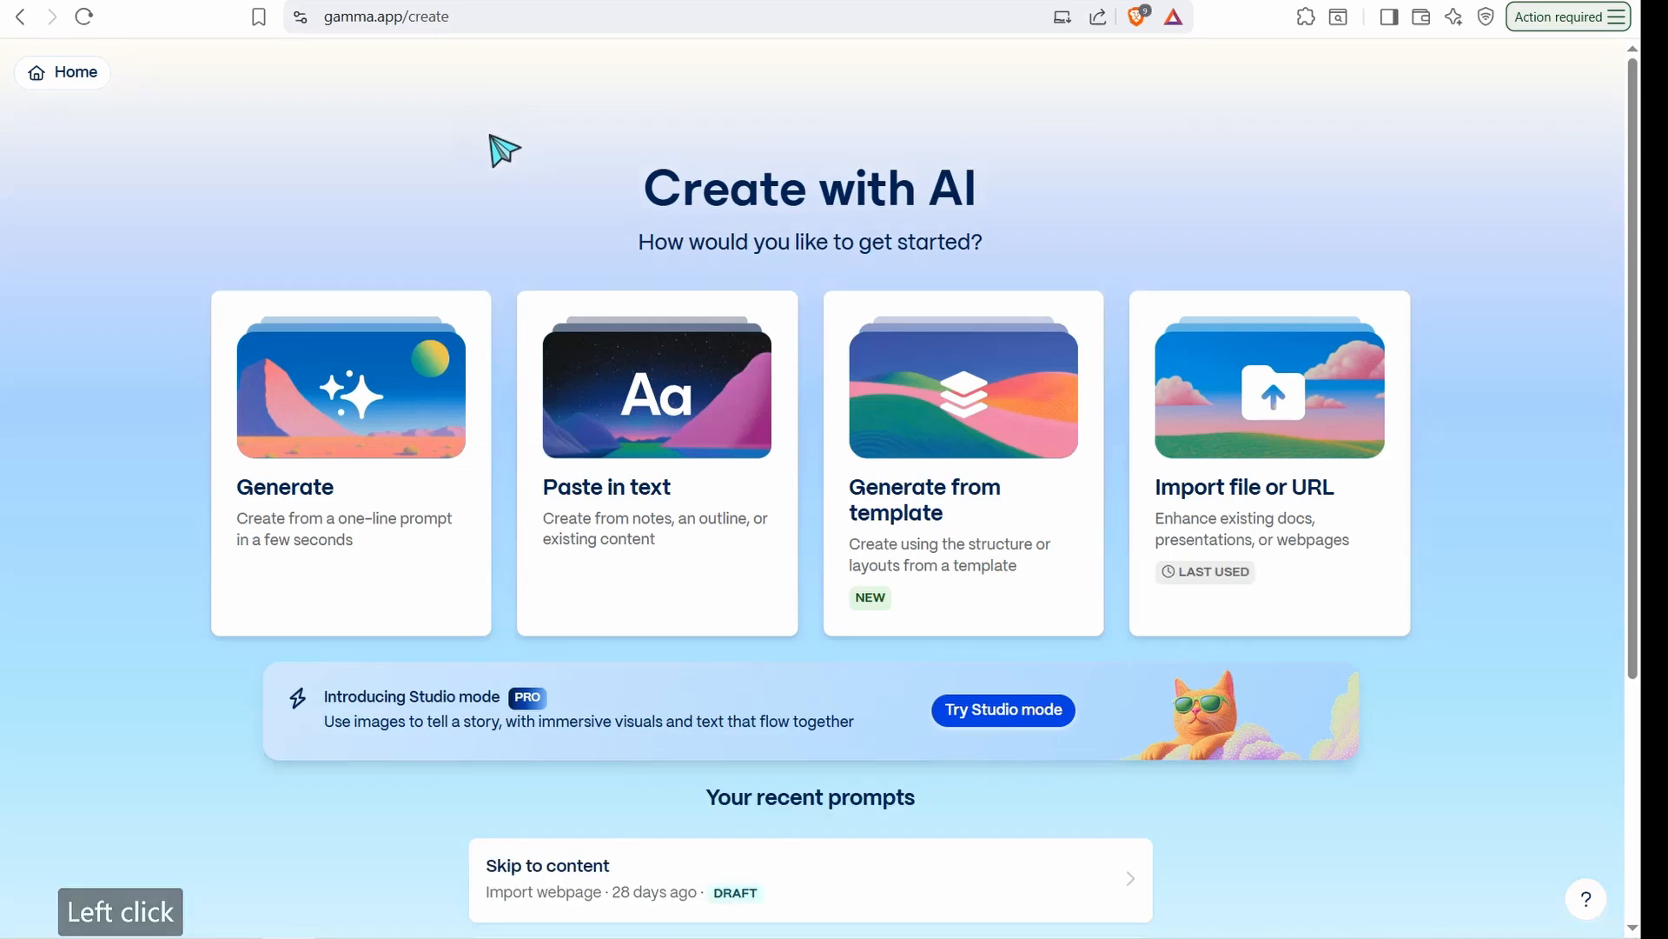
{"action": "left_click", "coordinate": [669, 462]}
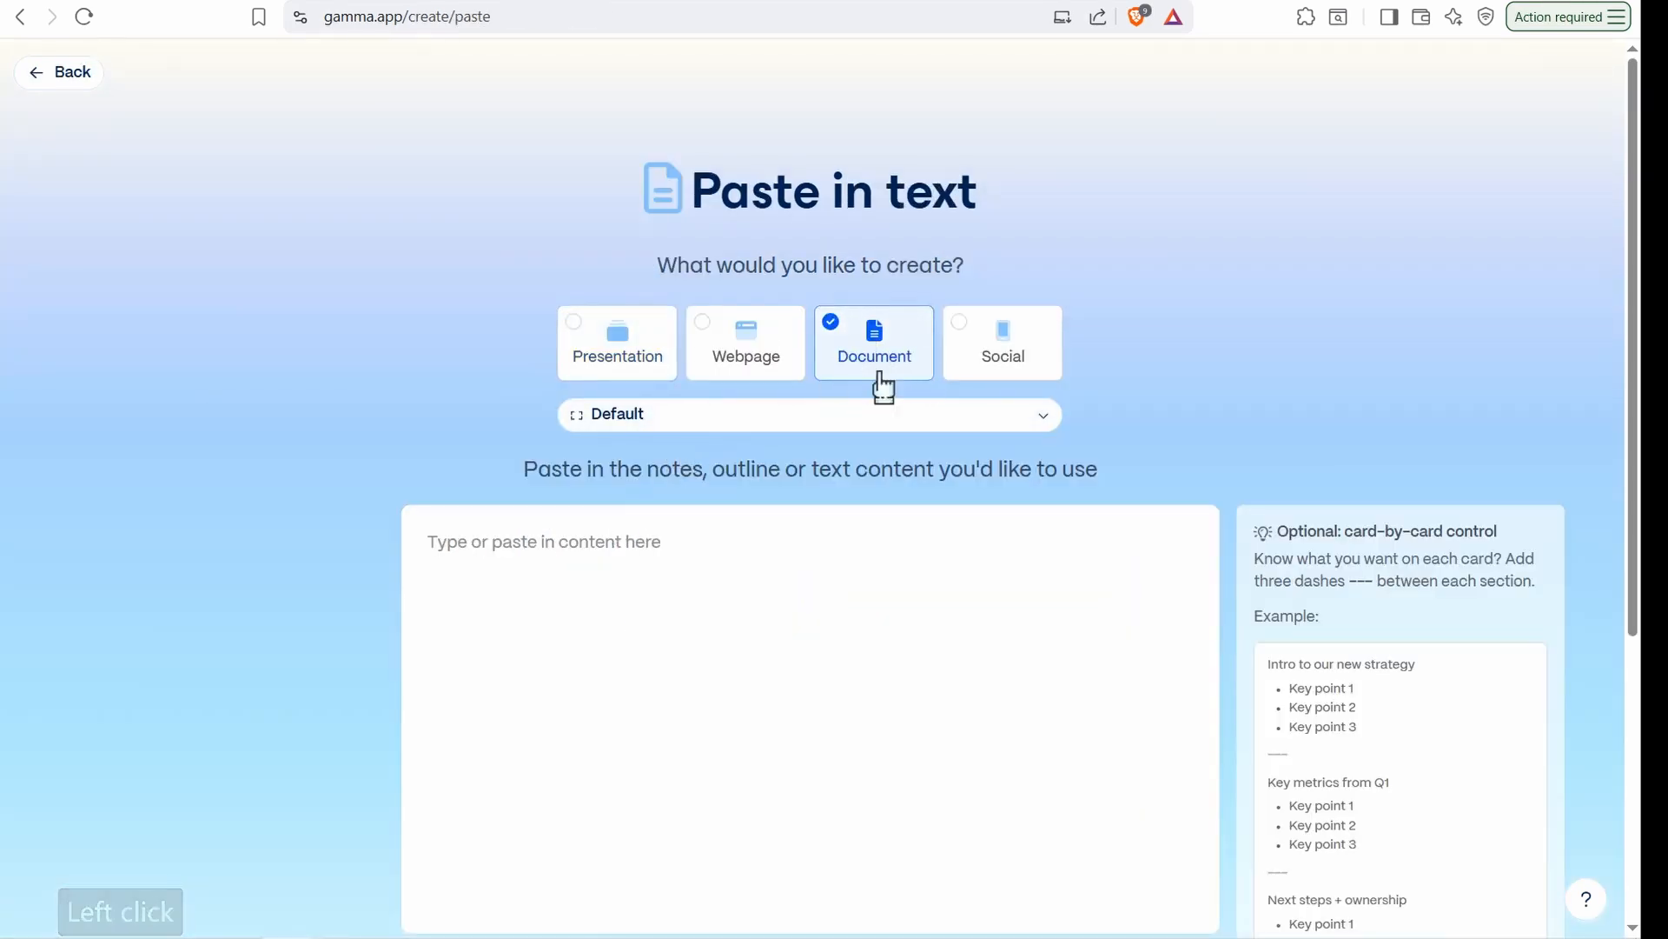
{"action": "right_click", "coordinate": [575, 566]}
{"action": "left_click", "coordinate": [578, 465]}
Generate the ebook from the pasted text as notes or an outline, with the amount of text set to Detailed
{"action": "scroll", "coordinate": [617, 547], "scroll_direction": "down", "scroll_amount": 5}
{"action": "scroll", "coordinate": [615, 547], "scroll_direction": "down", "scroll_amount": 15}
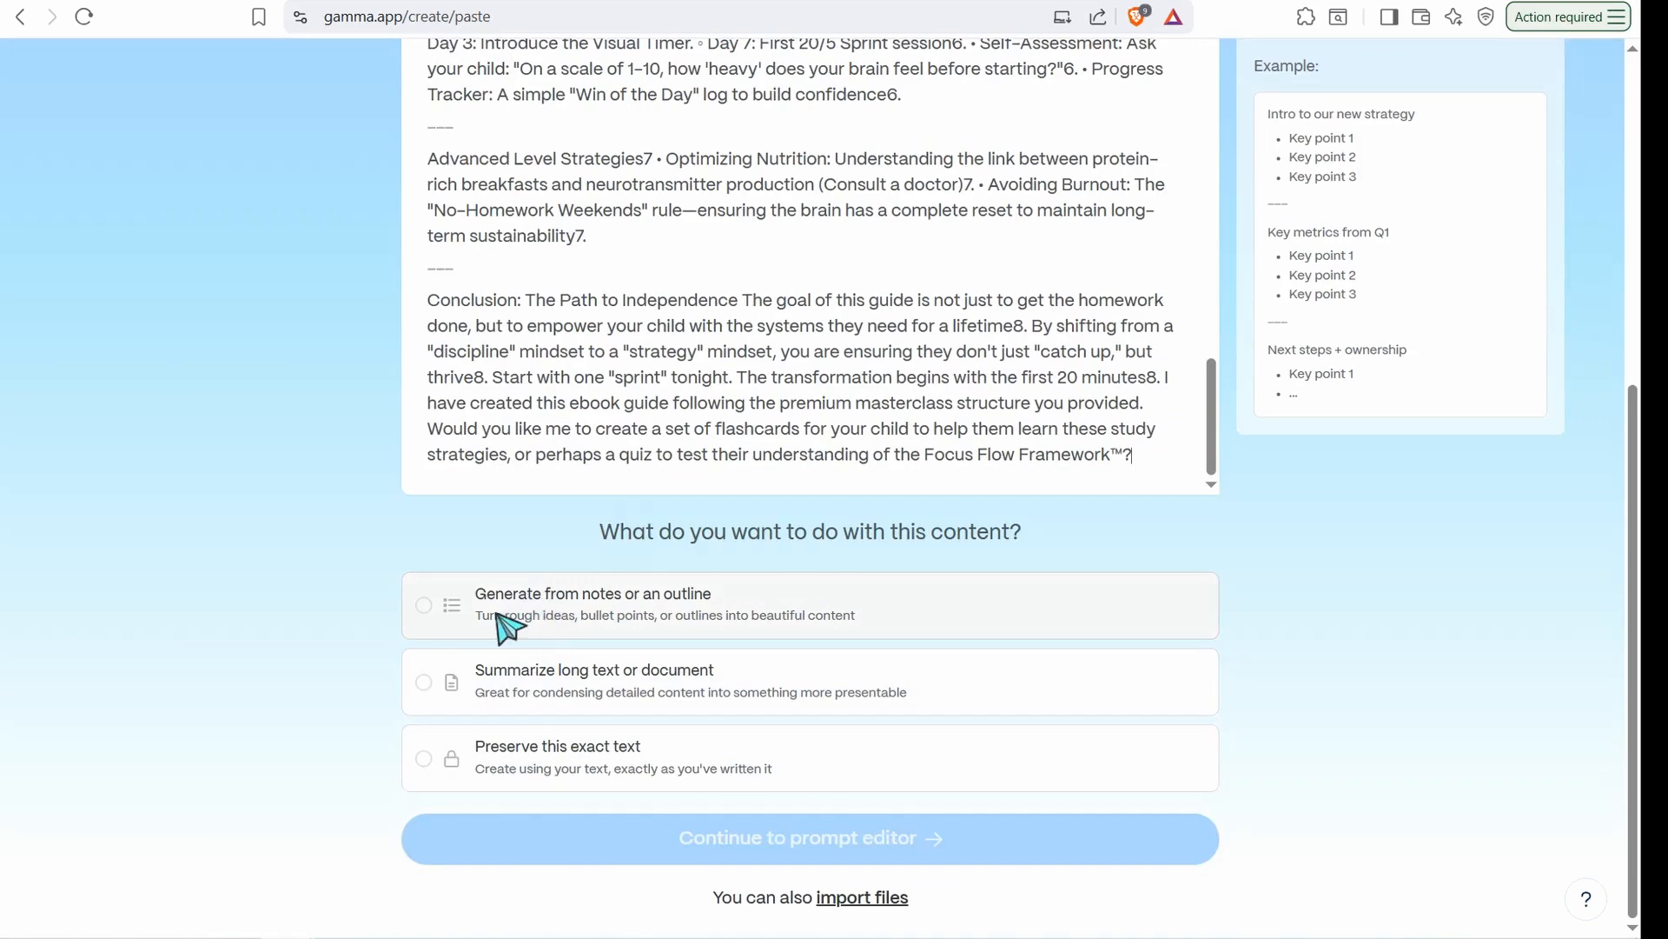
{"action": "left_click", "coordinate": [608, 622]}
{"action": "left_click", "coordinate": [836, 855]}
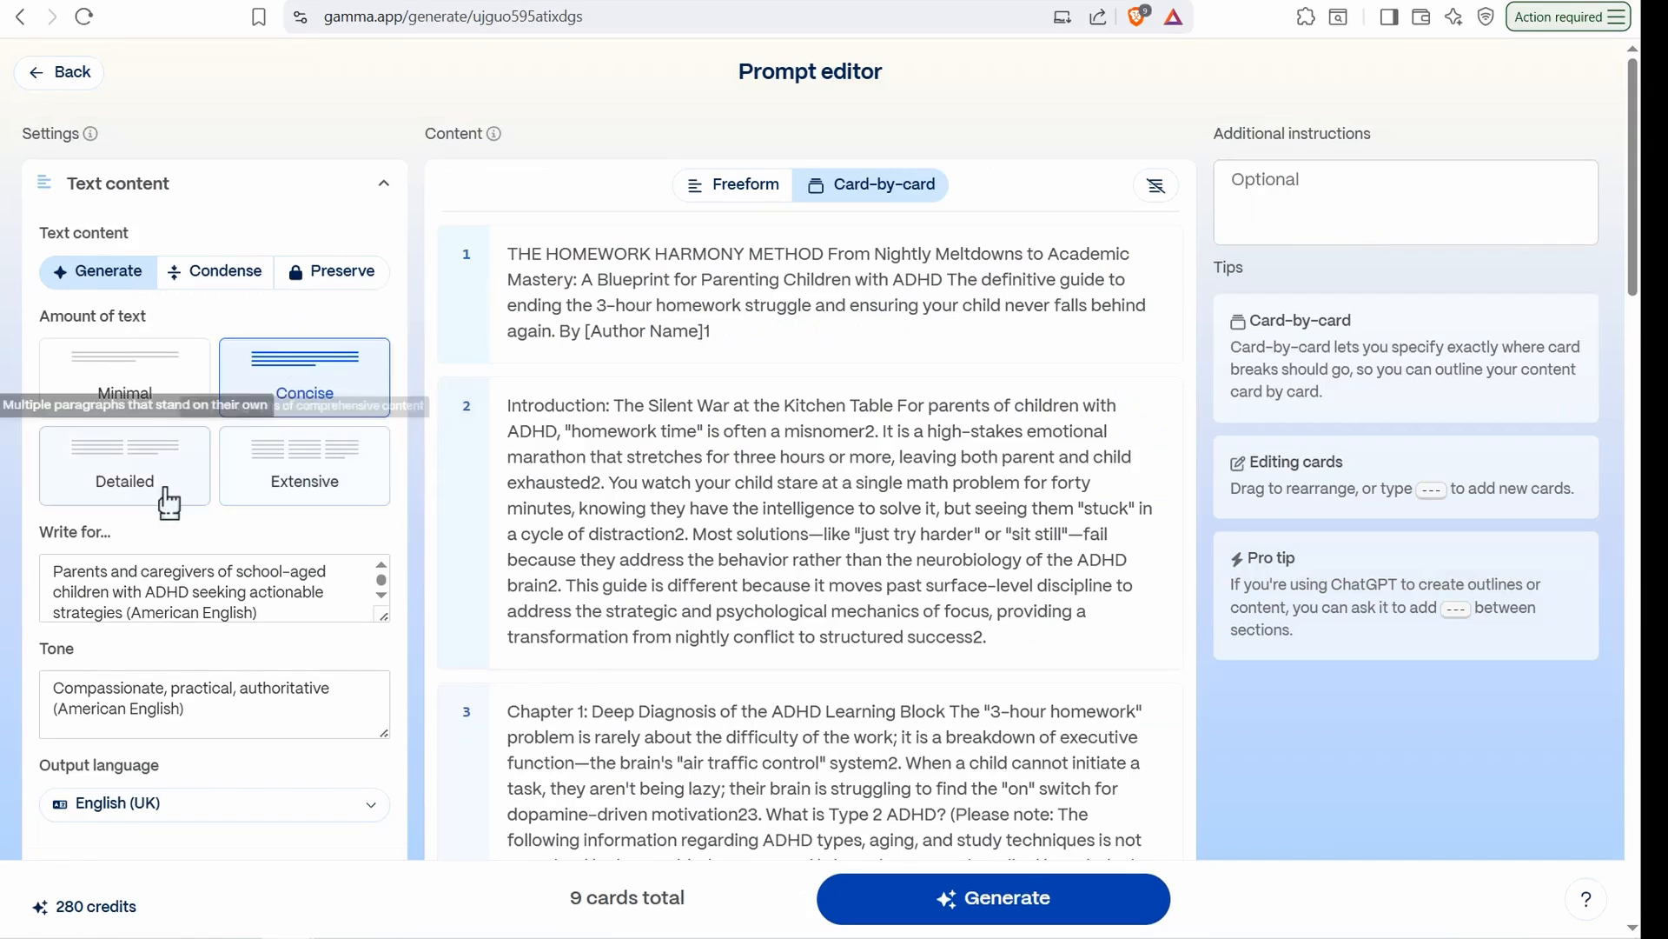
{"action": "left_click", "coordinate": [123, 465]}
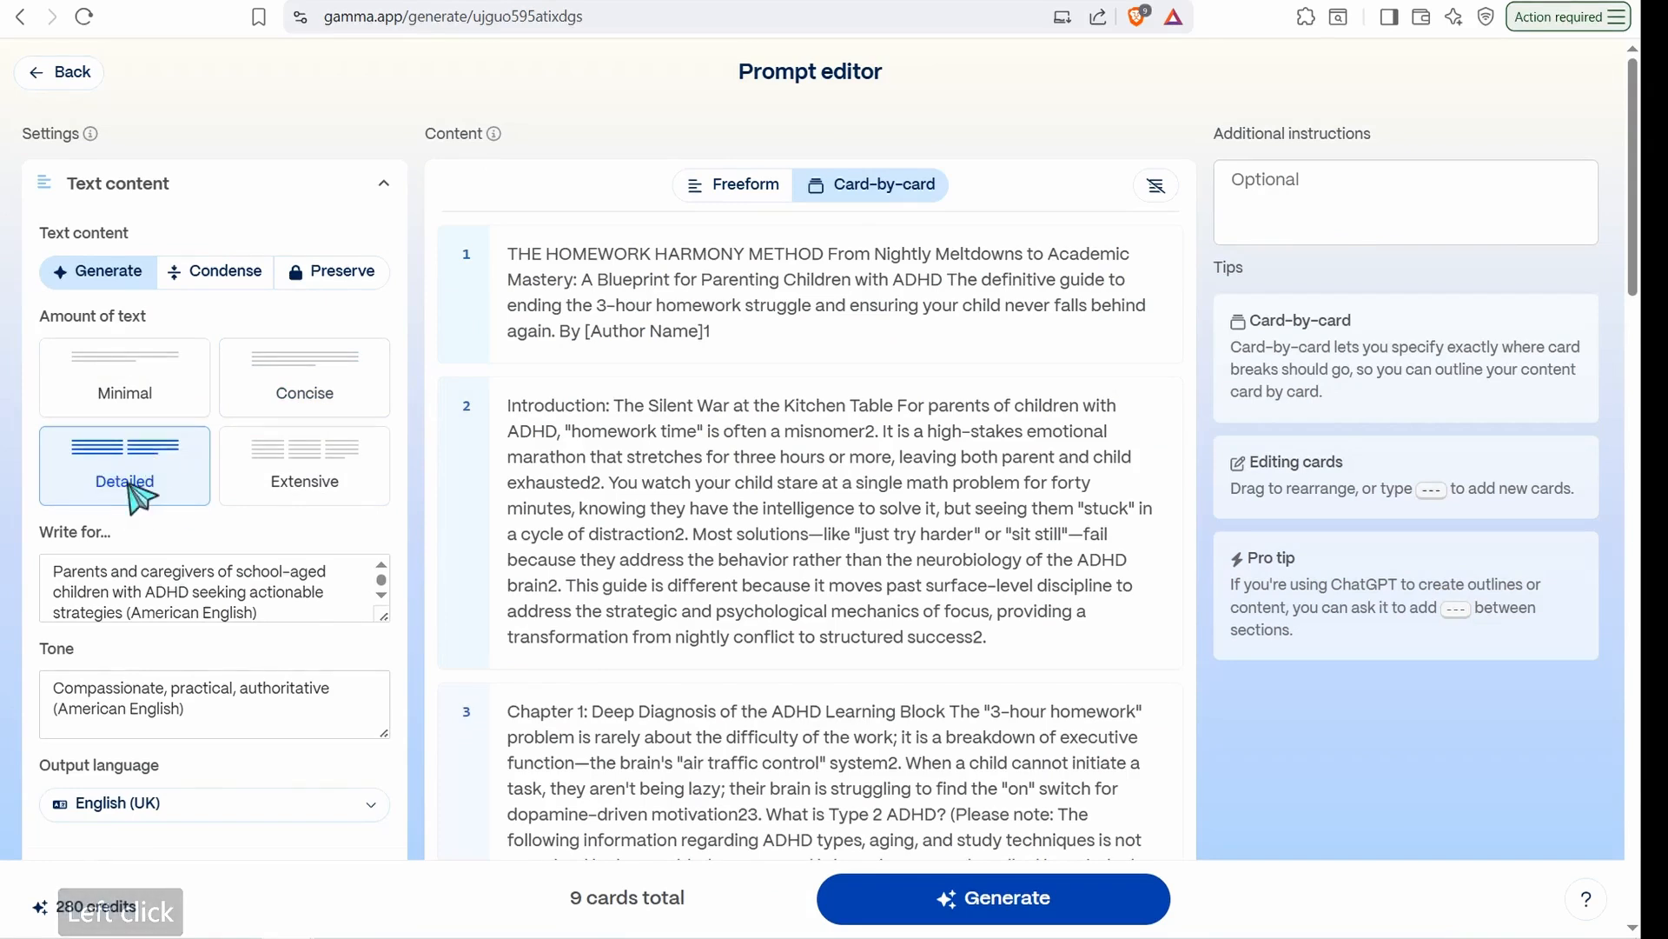
{"action": "left_click", "coordinate": [1006, 904]}
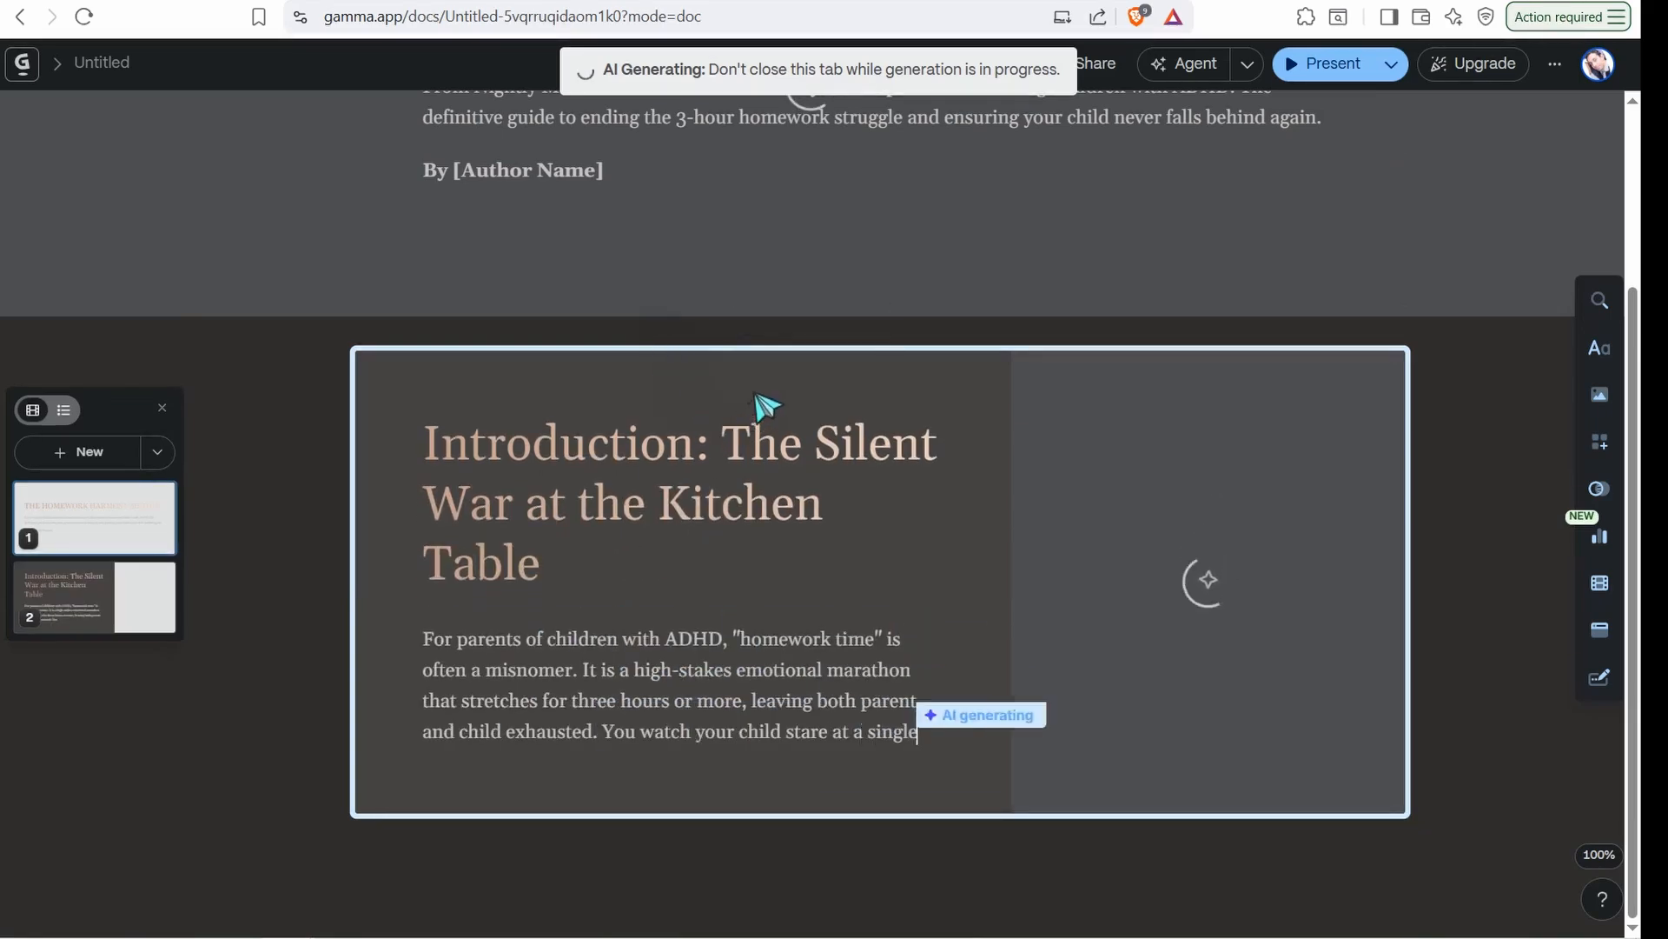
Examine the Gamma ebook's cover, introduction and chapters, and check the Deep Pain Matrix in ChatGPT
{"action": "scroll", "coordinate": [663, 466], "scroll_direction": "up", "scroll_amount": 3}
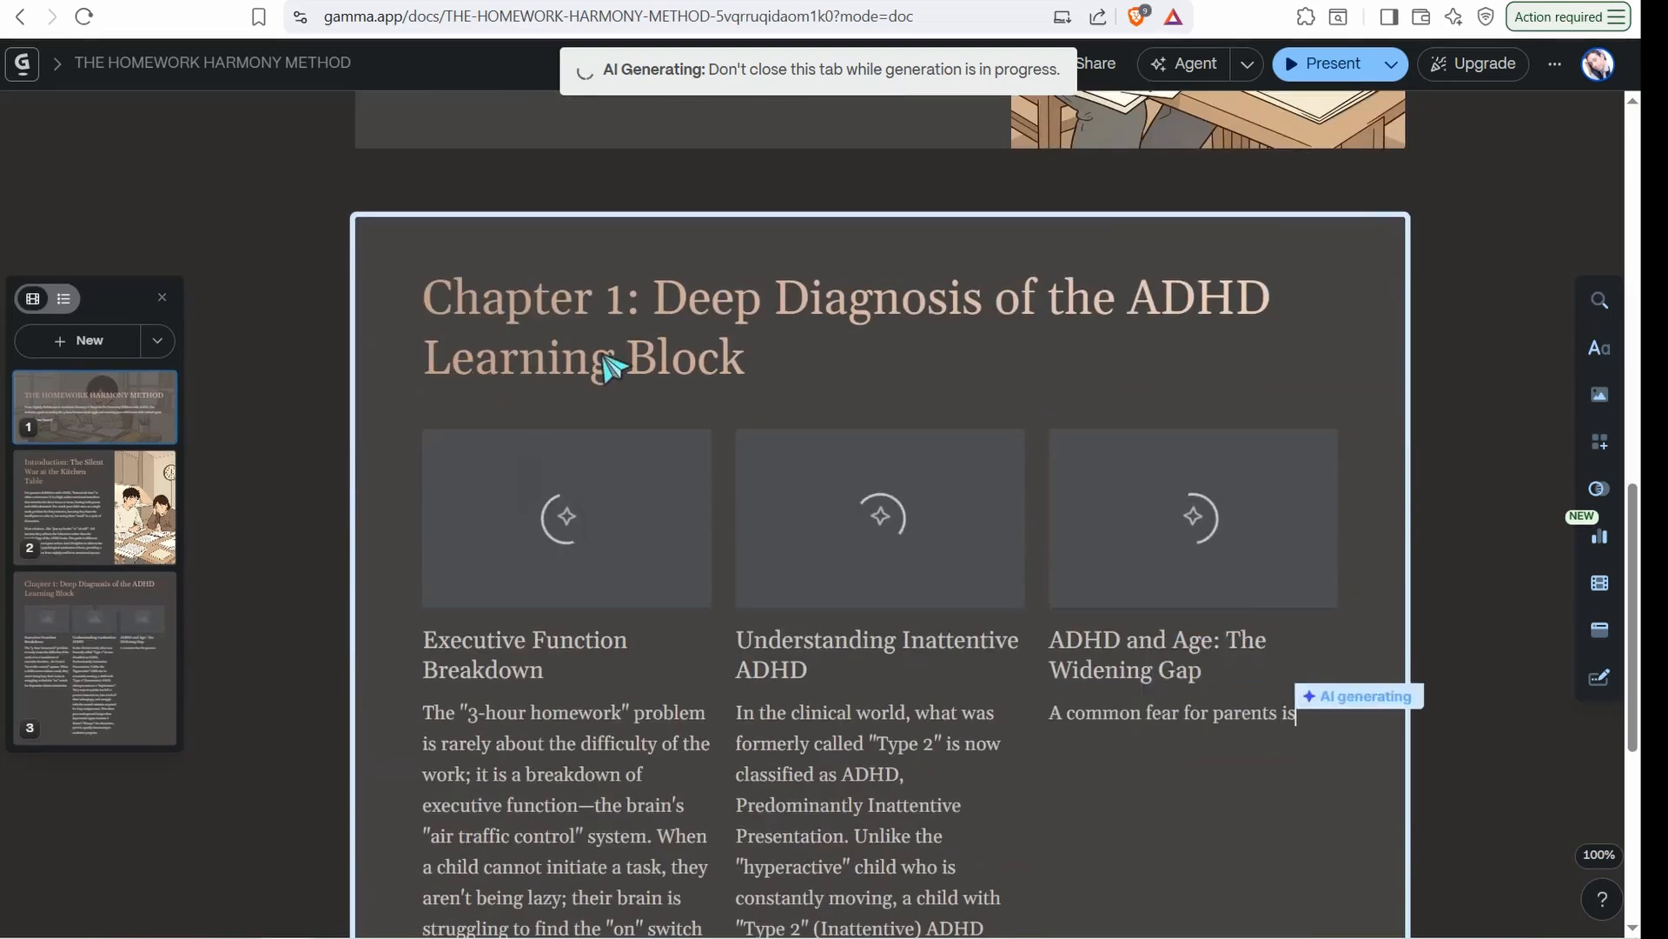
{"action": "scroll", "coordinate": [556, 426], "scroll_direction": "down", "scroll_amount": 3}
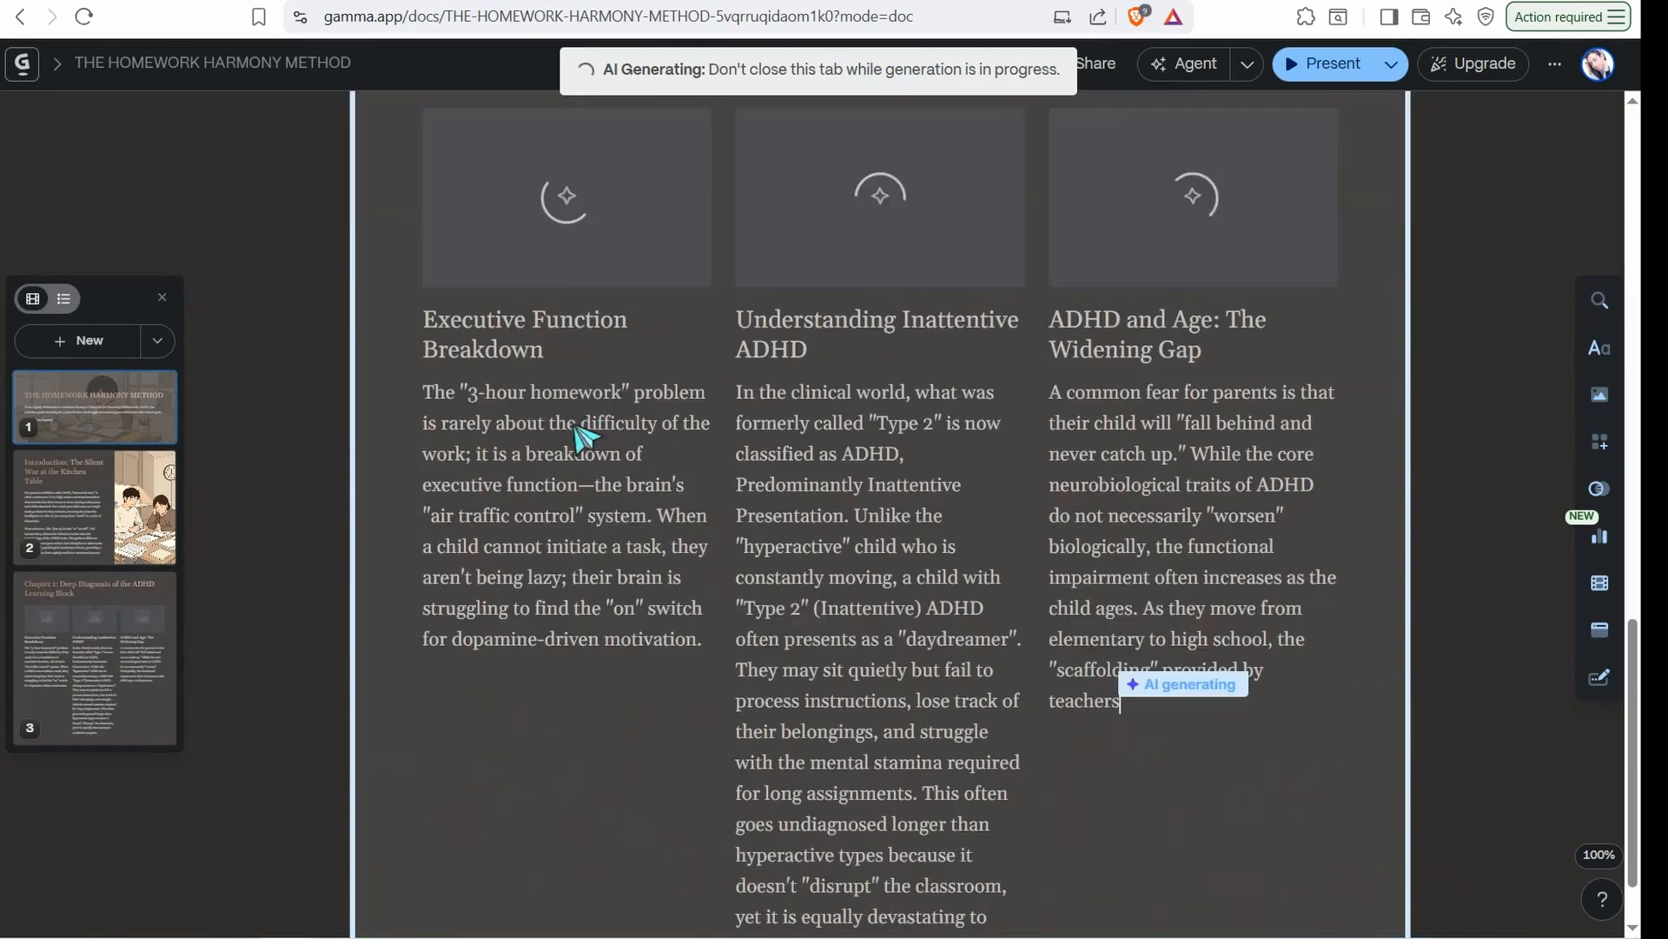
{"action": "scroll", "coordinate": [580, 434], "scroll_direction": "down", "scroll_amount": 3}
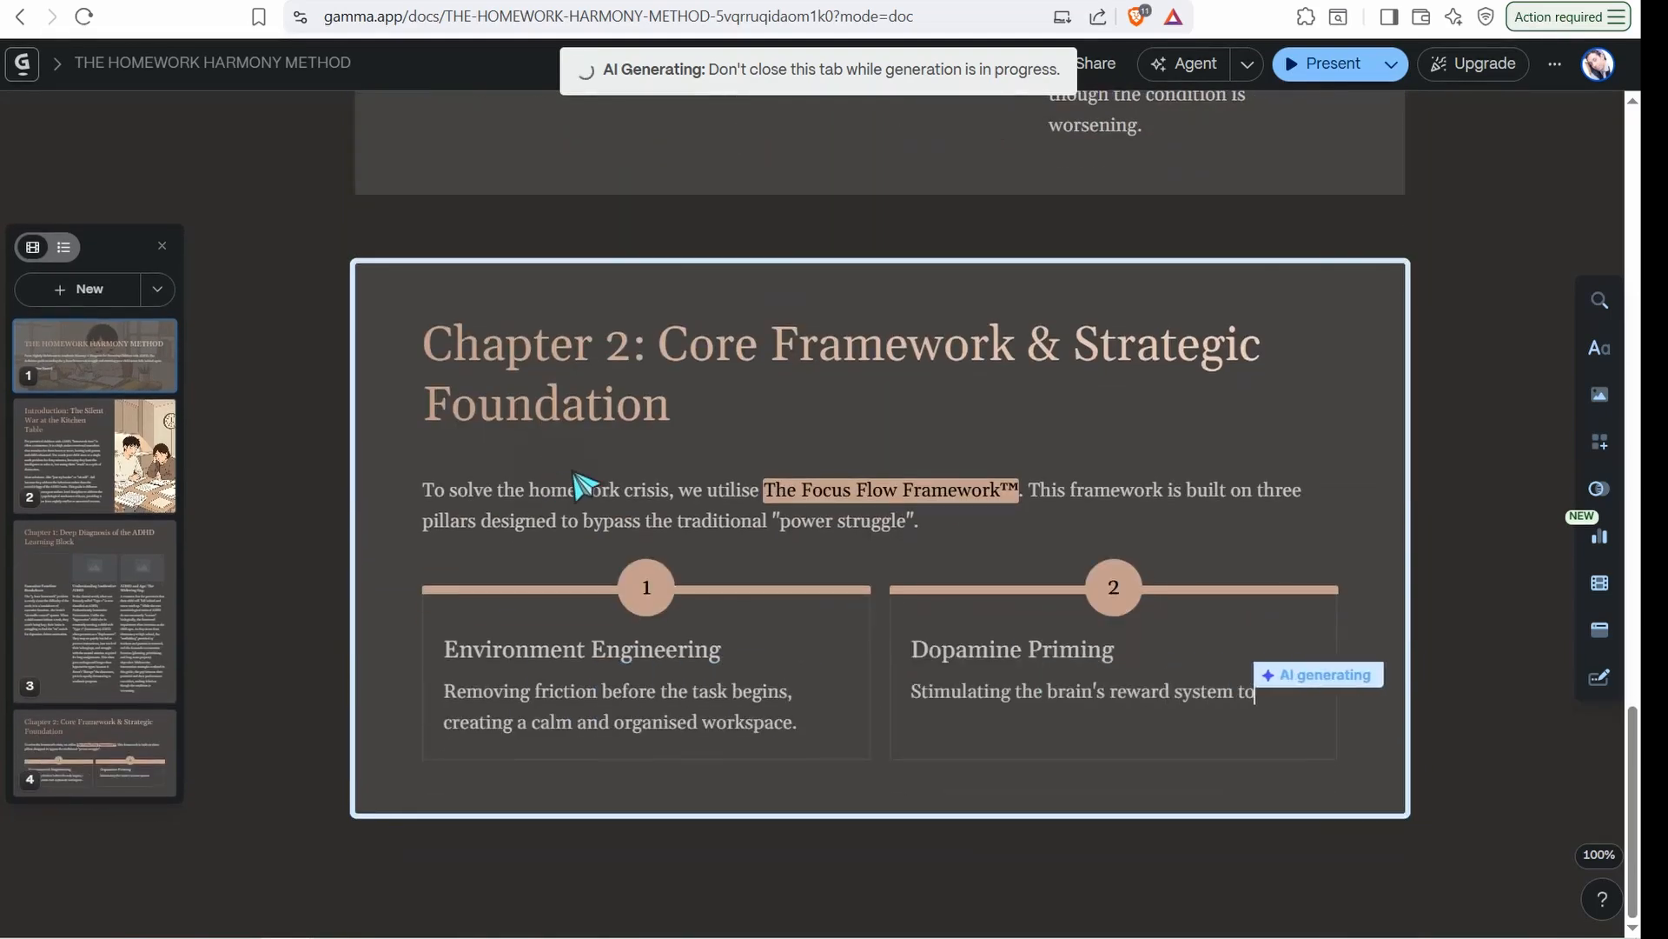
{"action": "left_click", "coordinate": [204, 2]}
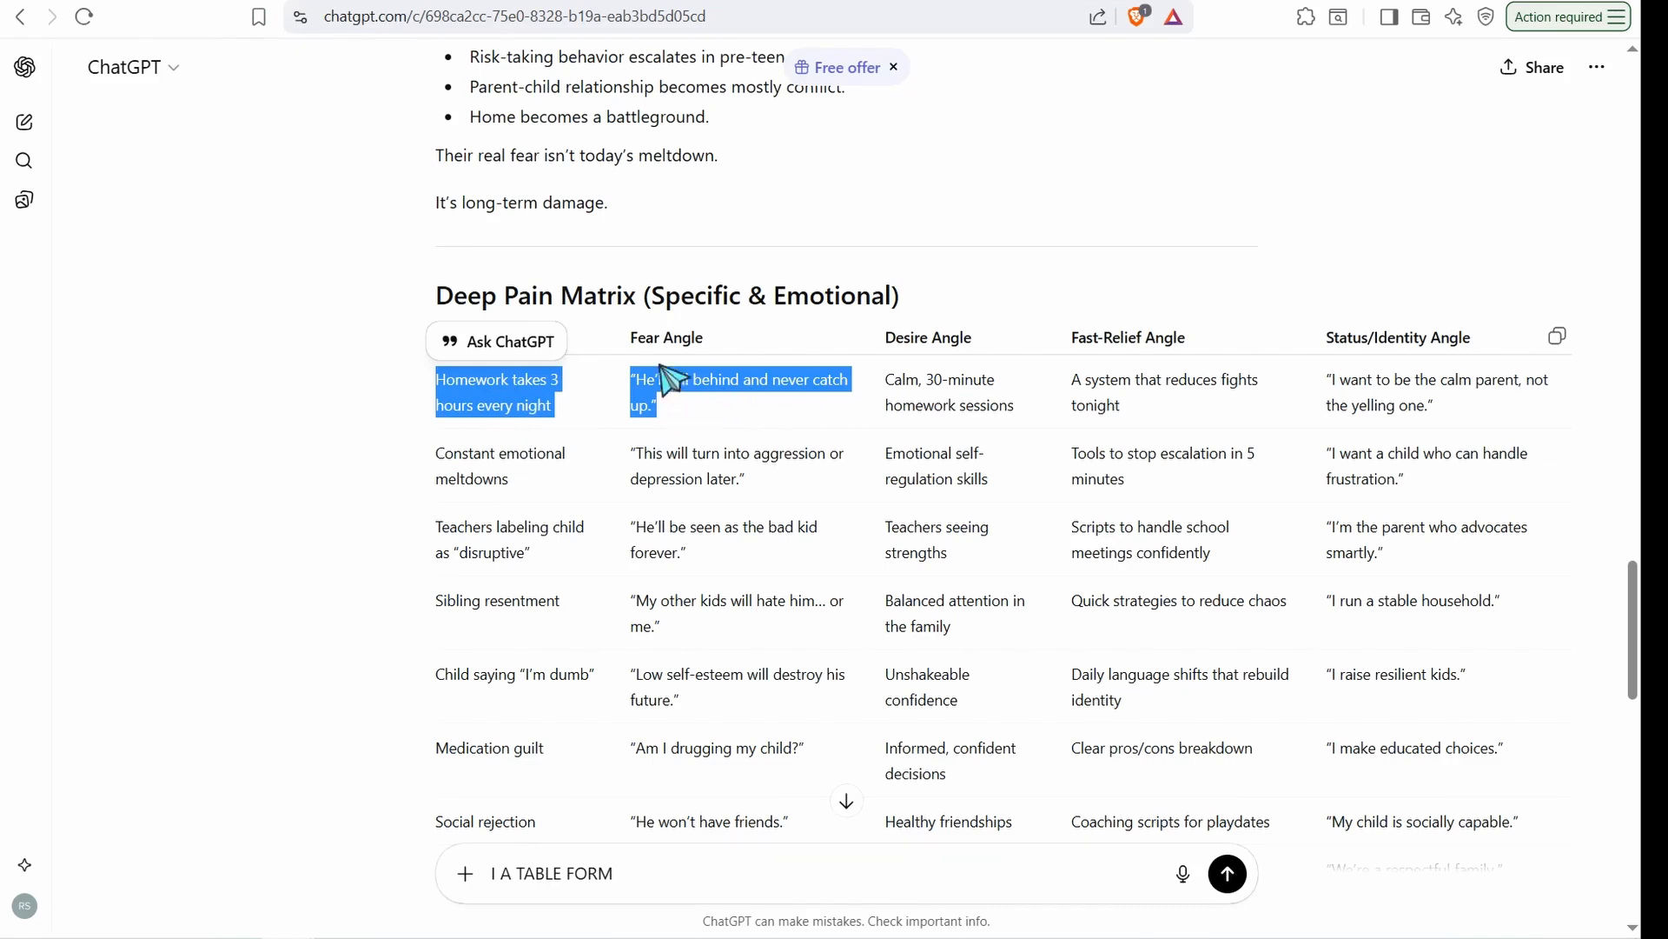
{"action": "left_click", "coordinate": [815, 1]}
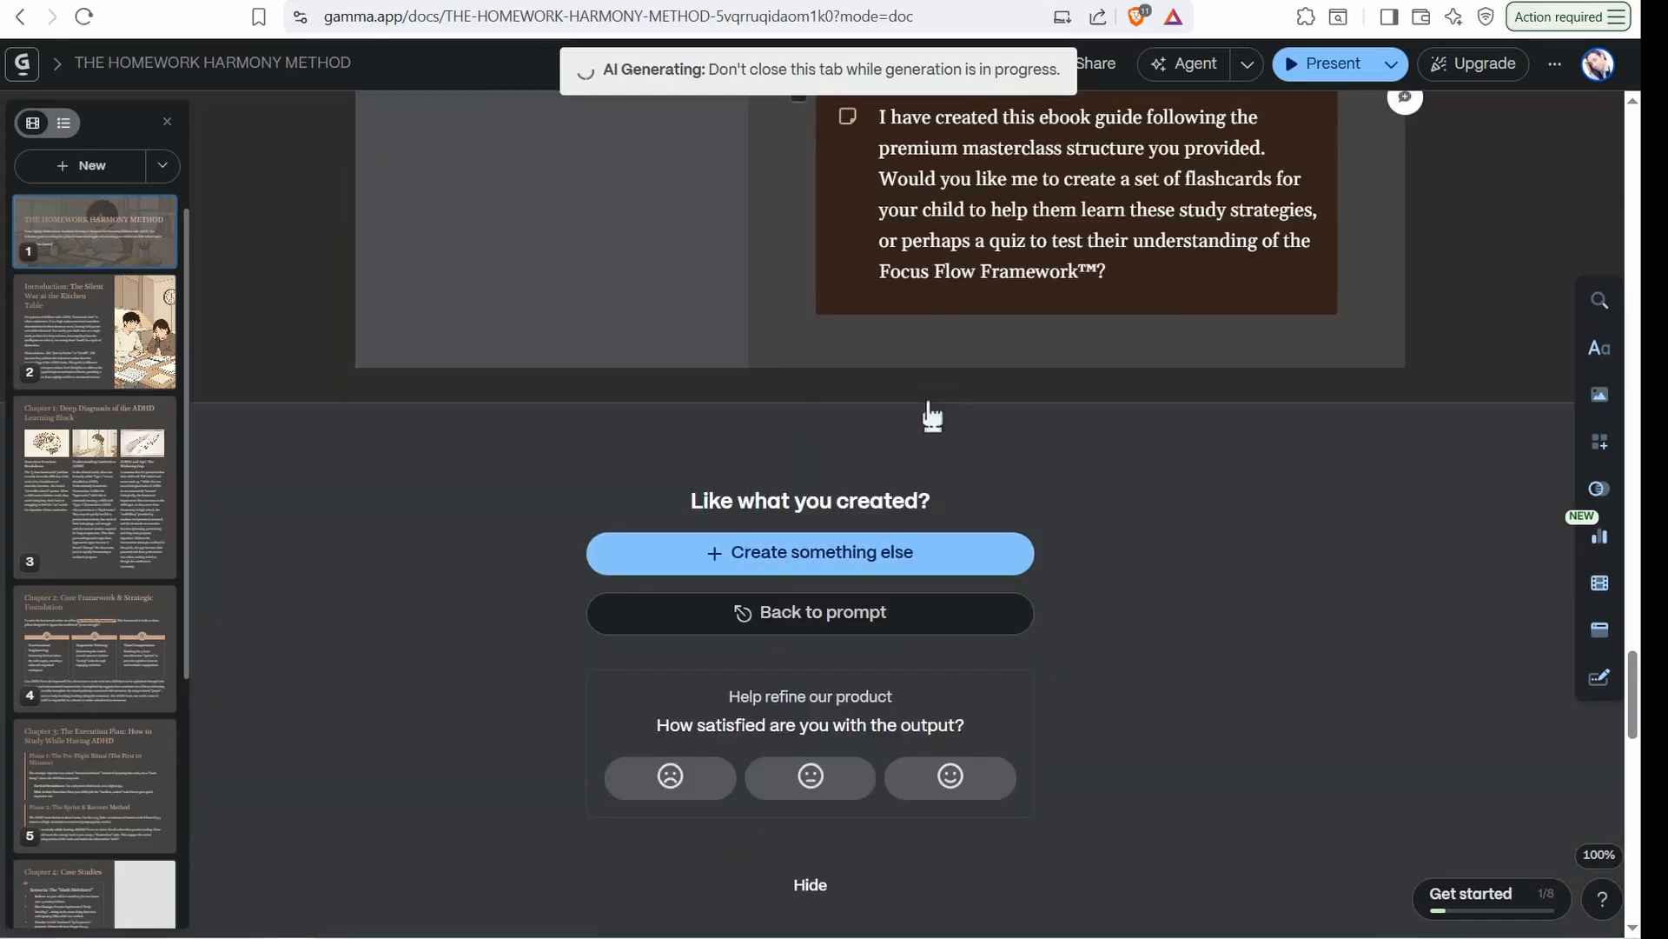
{"action": "scroll", "coordinate": [931, 418], "scroll_direction": "up", "scroll_amount": 20}
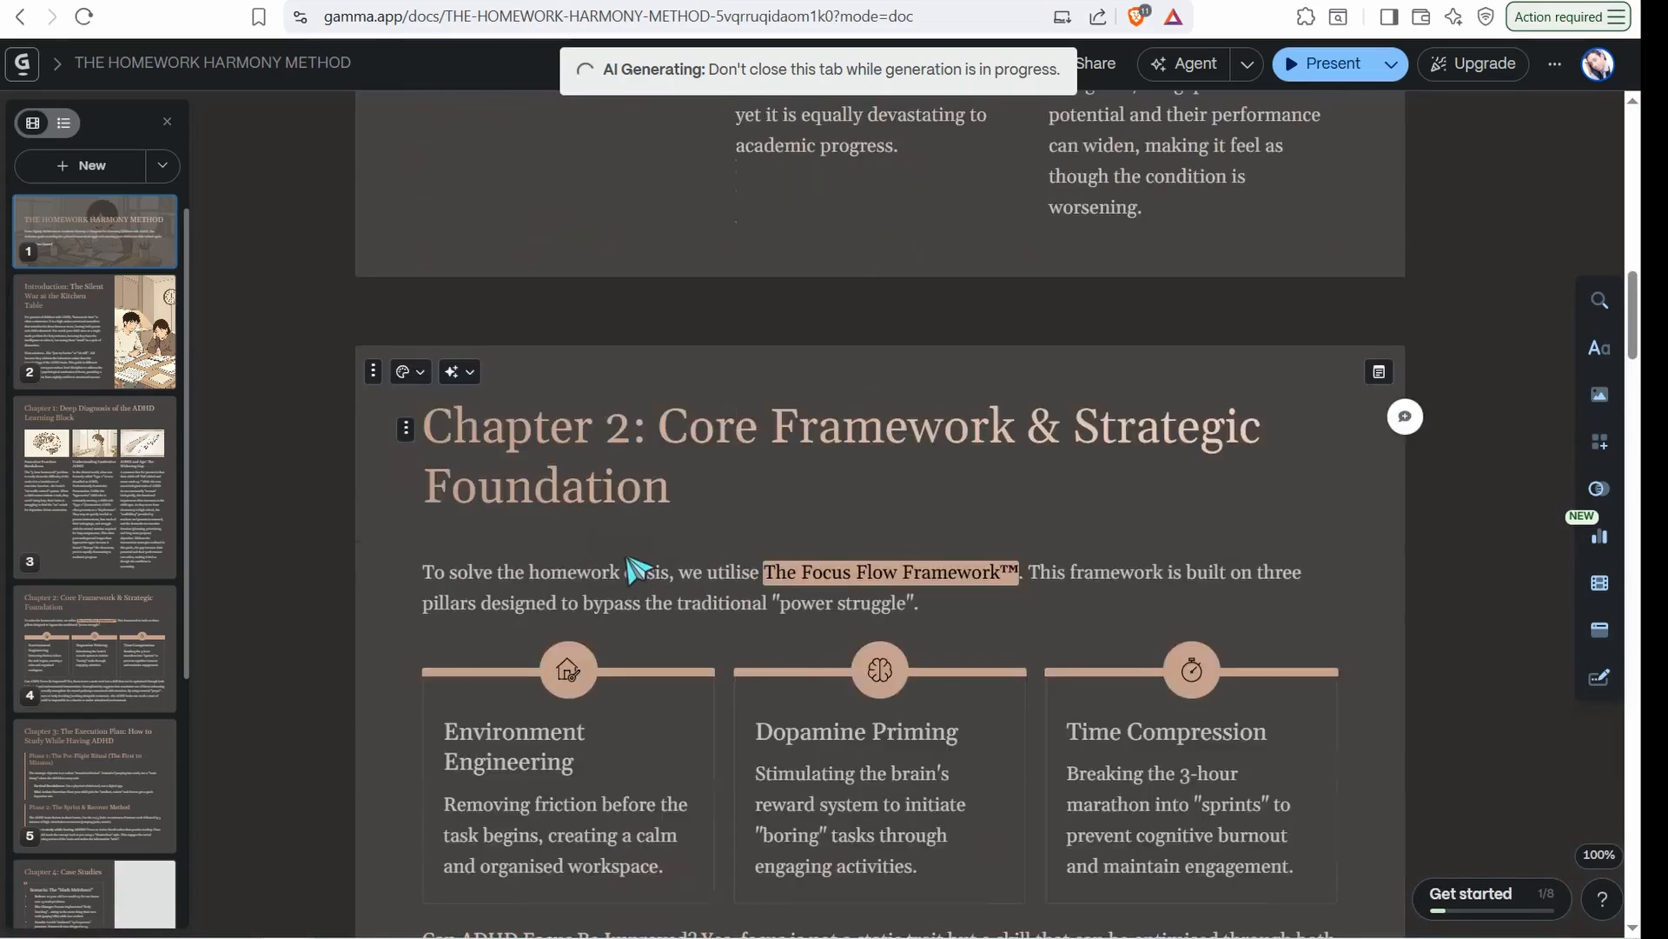
{"action": "scroll", "coordinate": [639, 569], "scroll_direction": "up", "scroll_amount": 15}
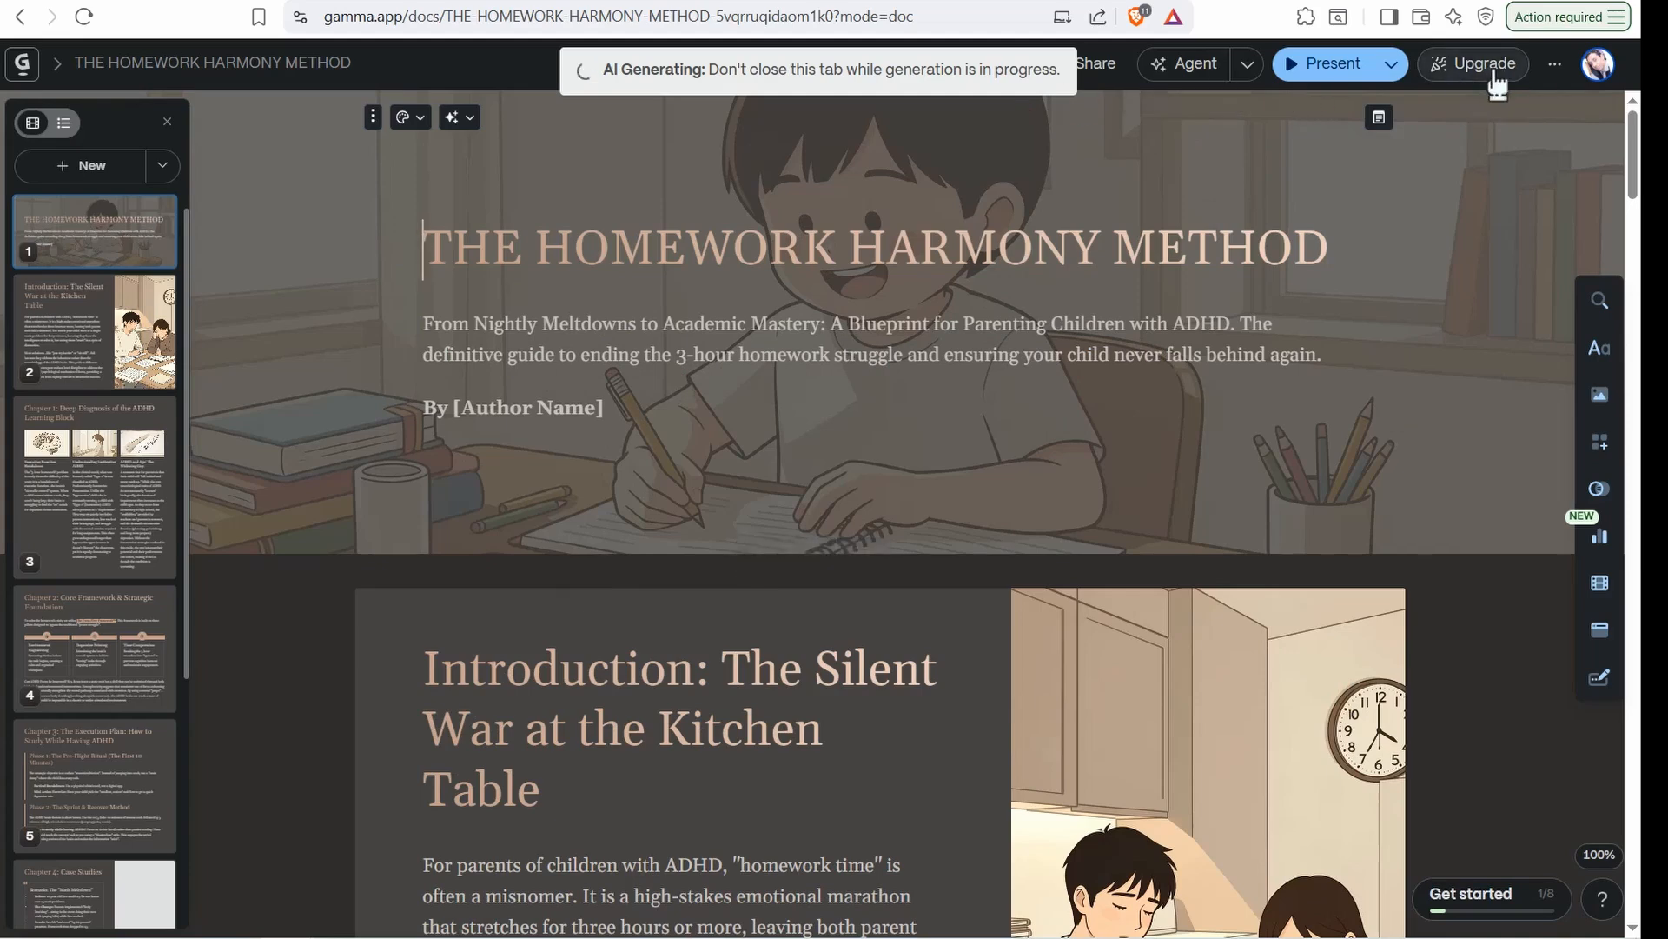
Export all cards of the ebook to PDF
{"action": "left_click", "coordinate": [1555, 70]}
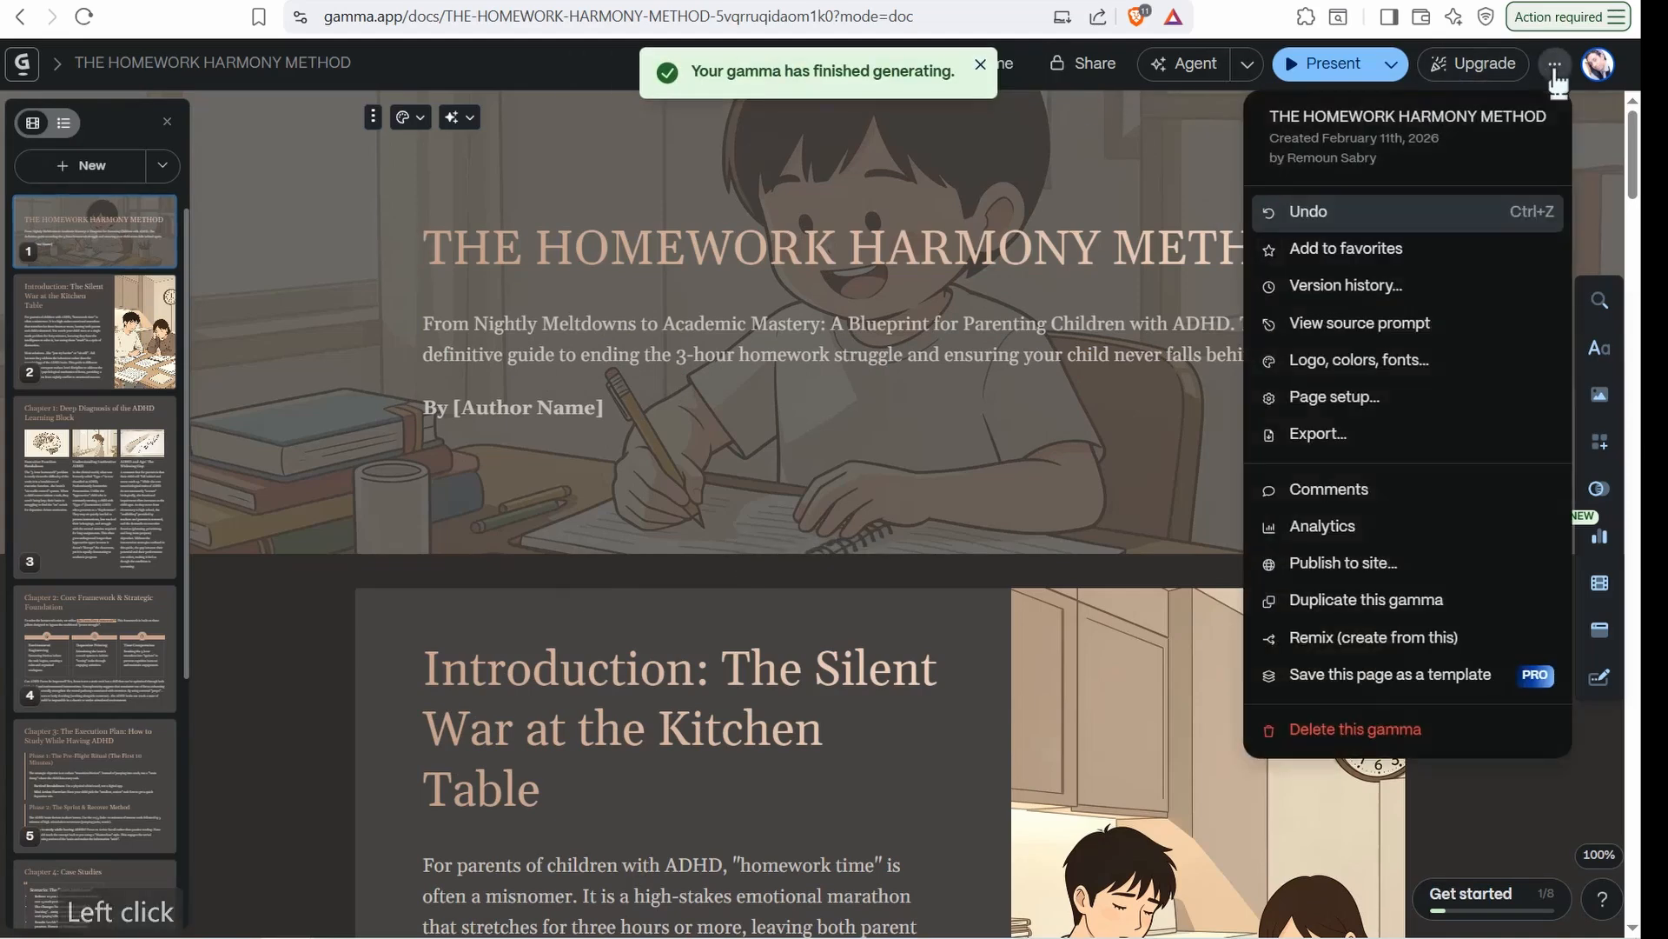
{"action": "left_click", "coordinate": [1335, 442]}
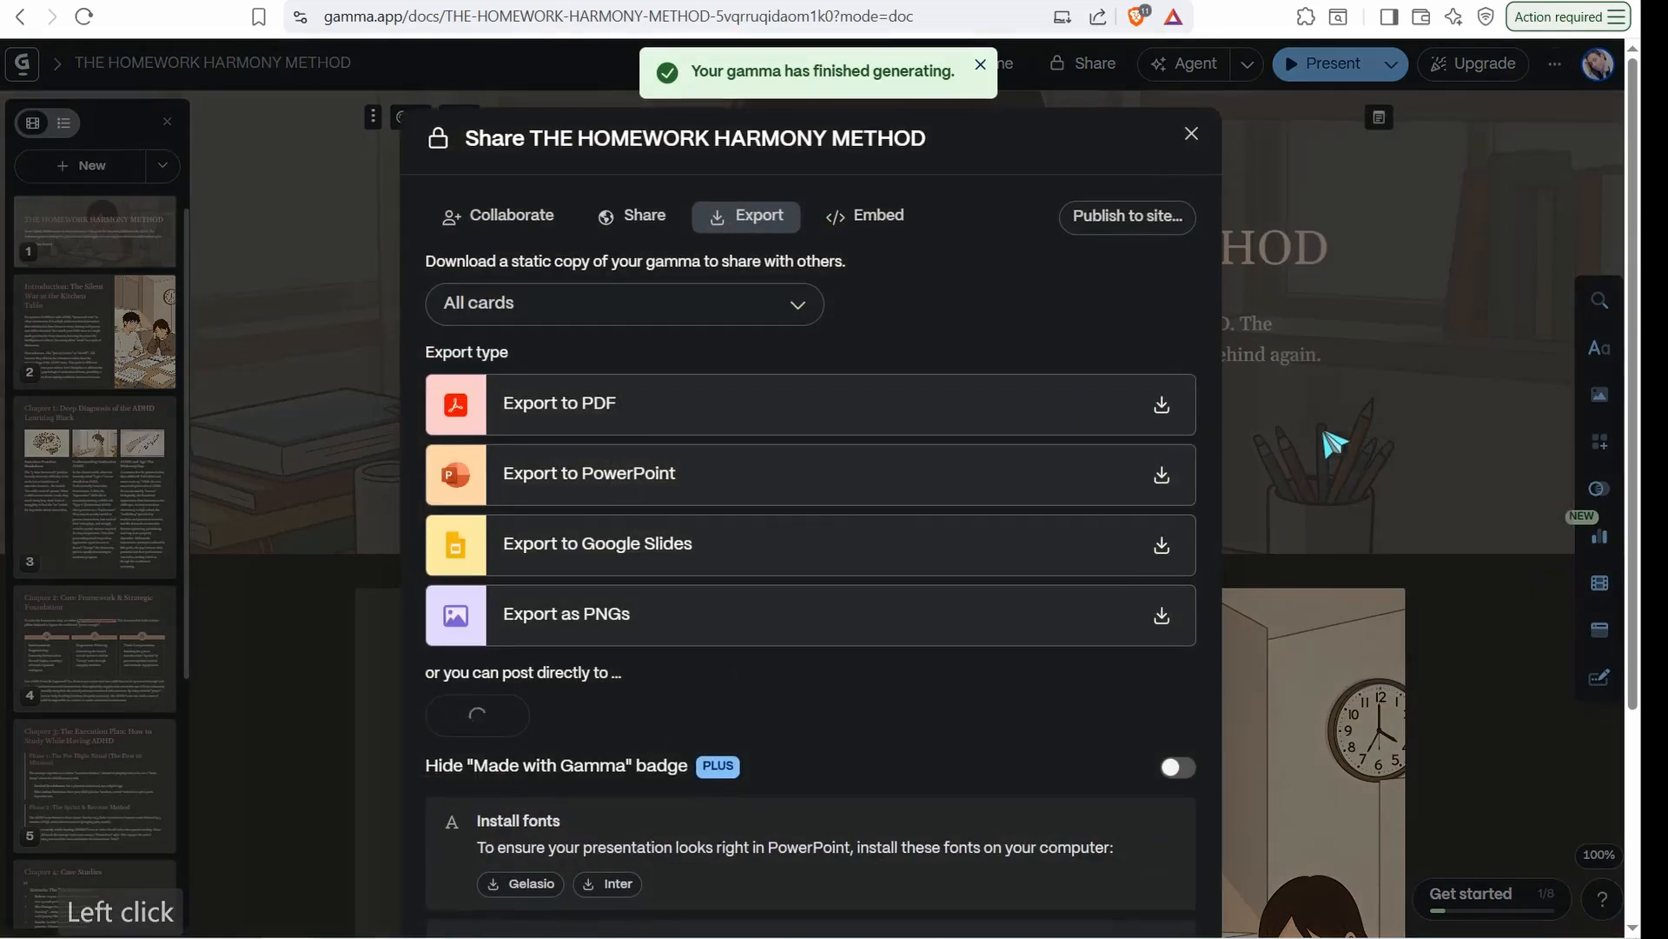
{"action": "left_click", "coordinate": [571, 414]}
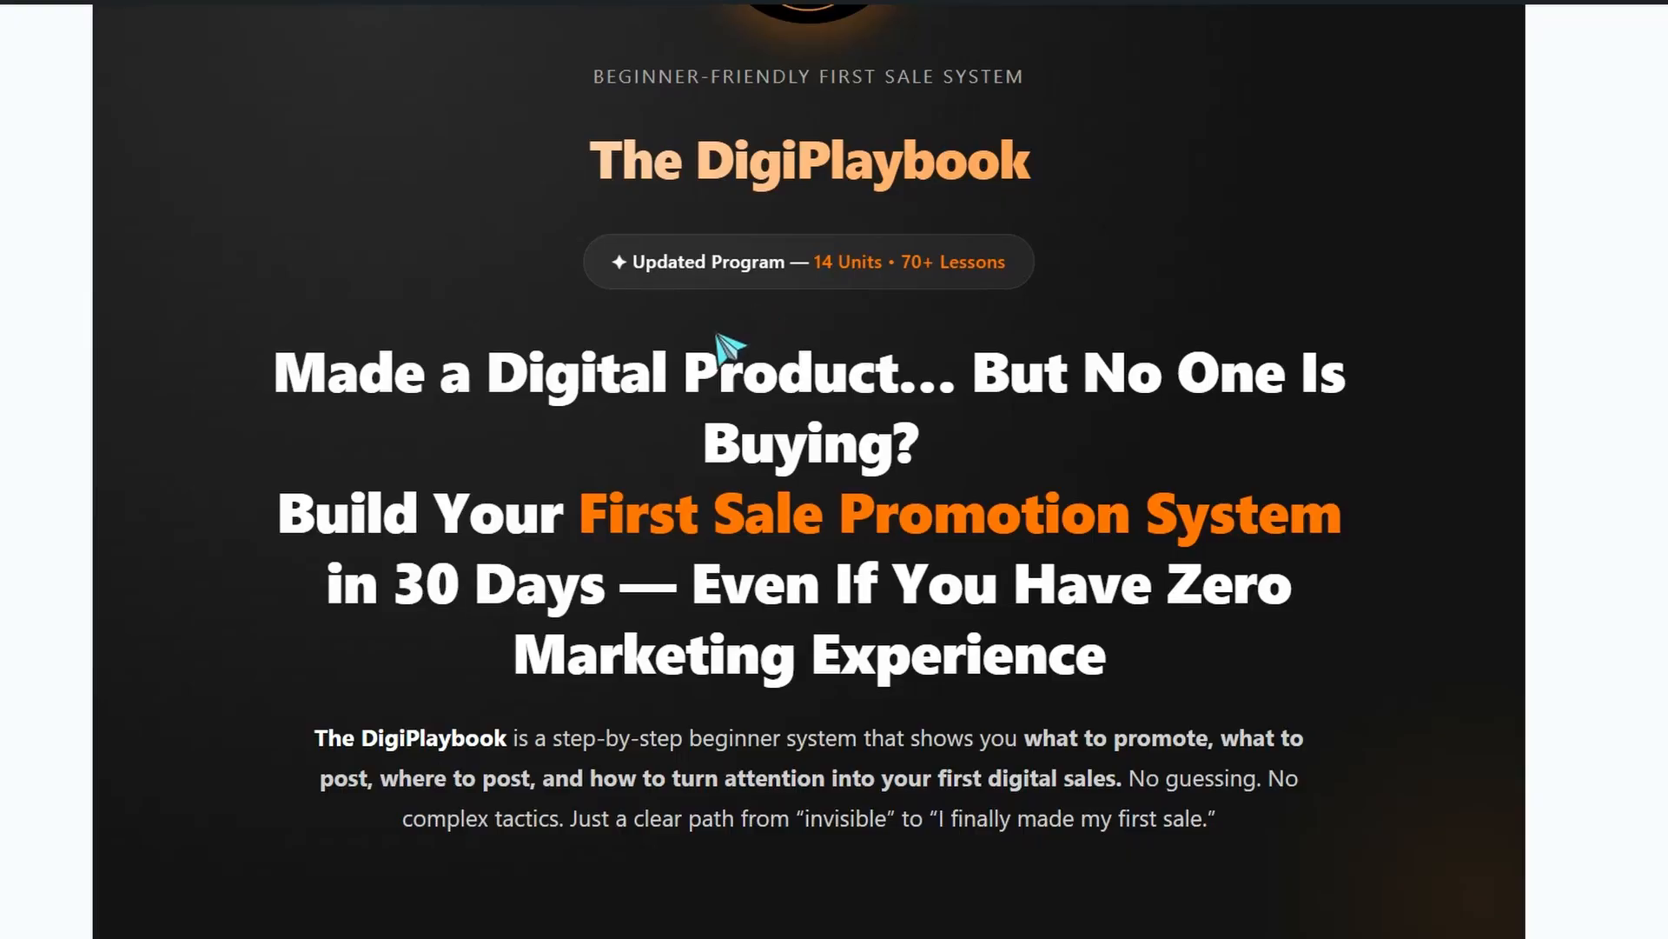
Examine The DigiPlaybook sales page from the offer through the sales proof, testimonials and First Sale Roadmap to the unit descriptions
{"action": "scroll", "coordinate": [704, 427], "scroll_direction": "down", "scroll_amount": 10}
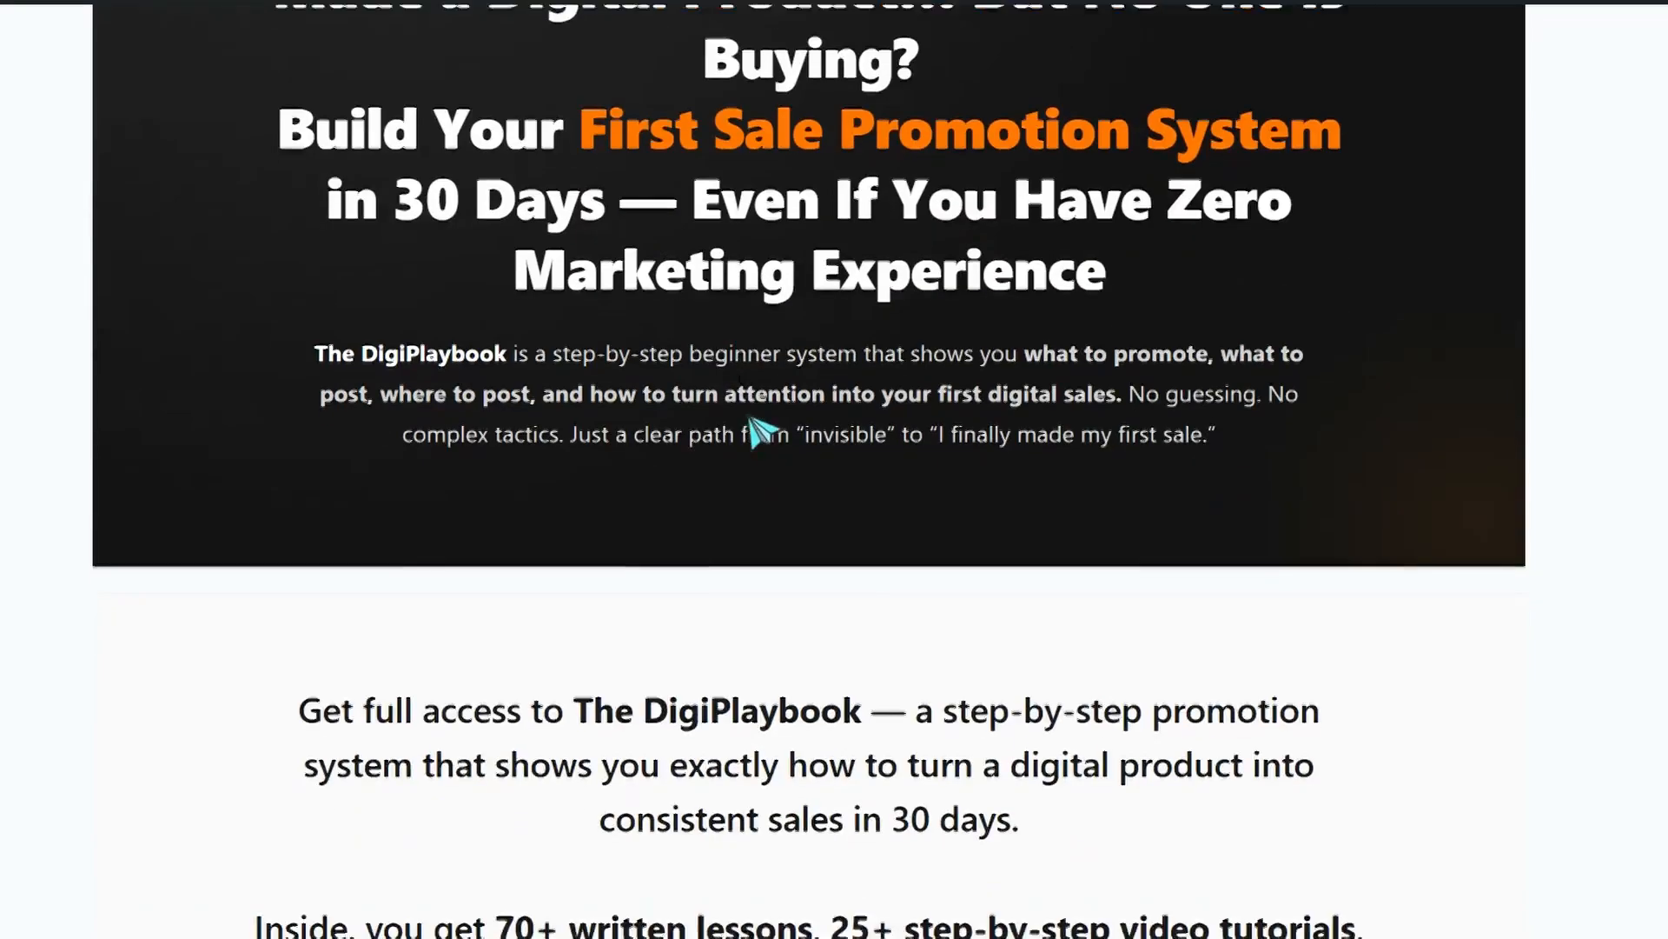
{"action": "scroll", "coordinate": [706, 428], "scroll_direction": "down", "scroll_amount": 3}
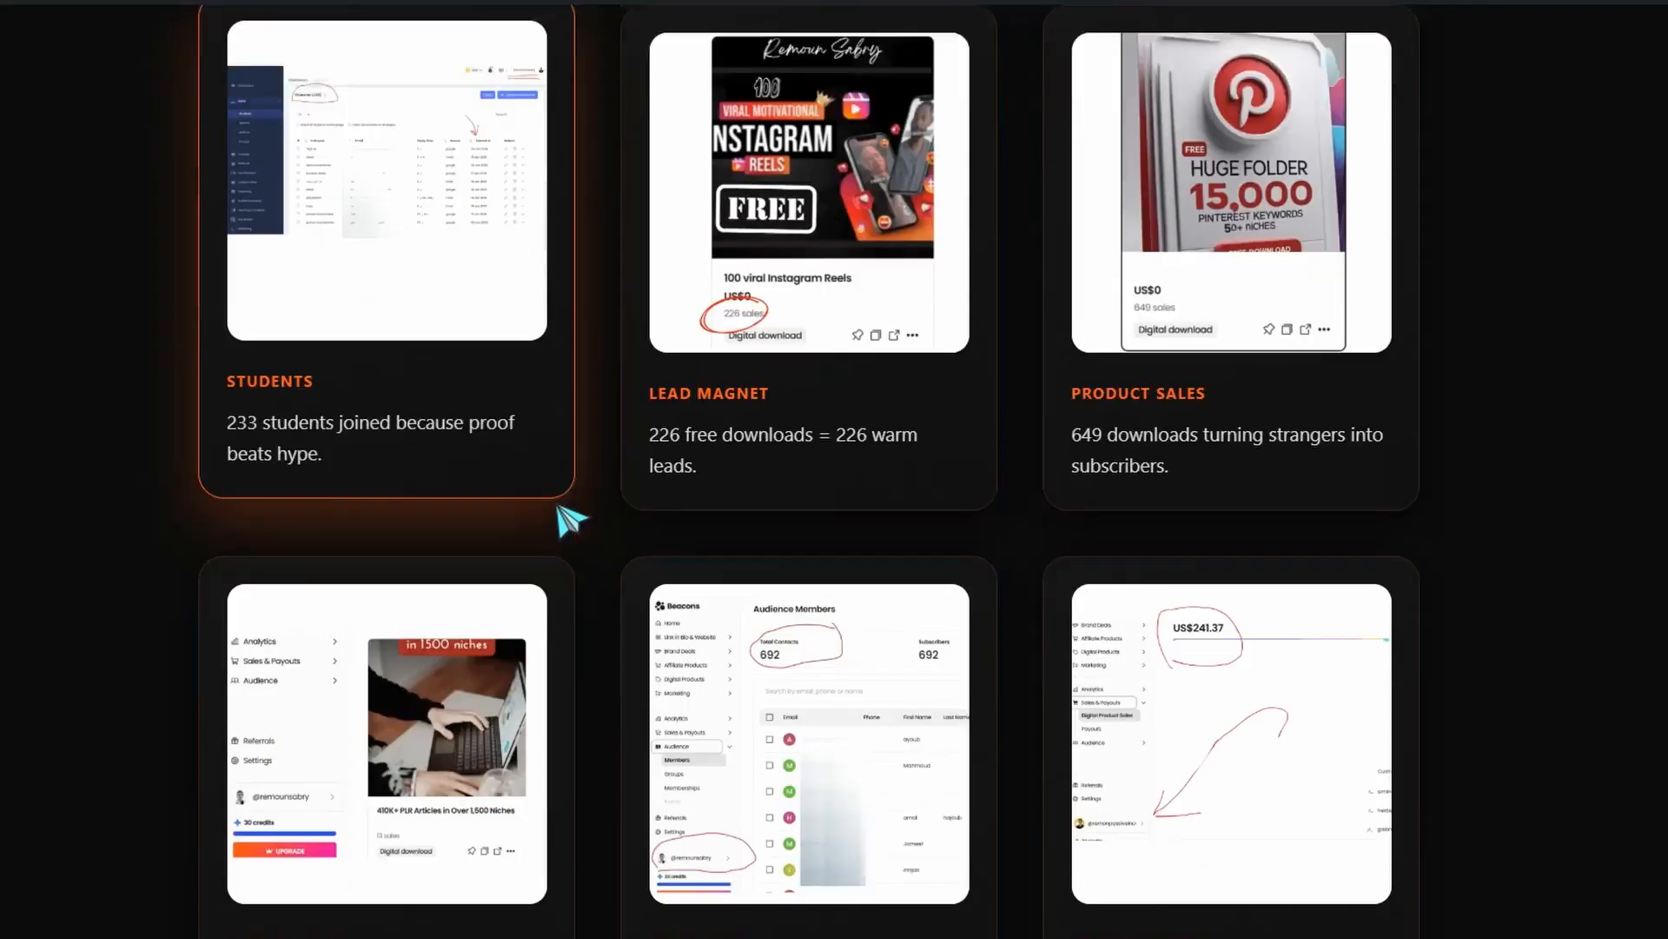
{"action": "scroll", "coordinate": [565, 522], "scroll_direction": "down", "scroll_amount": 1}
{"action": "scroll", "coordinate": [391, 487], "scroll_direction": "up", "scroll_amount": 5}
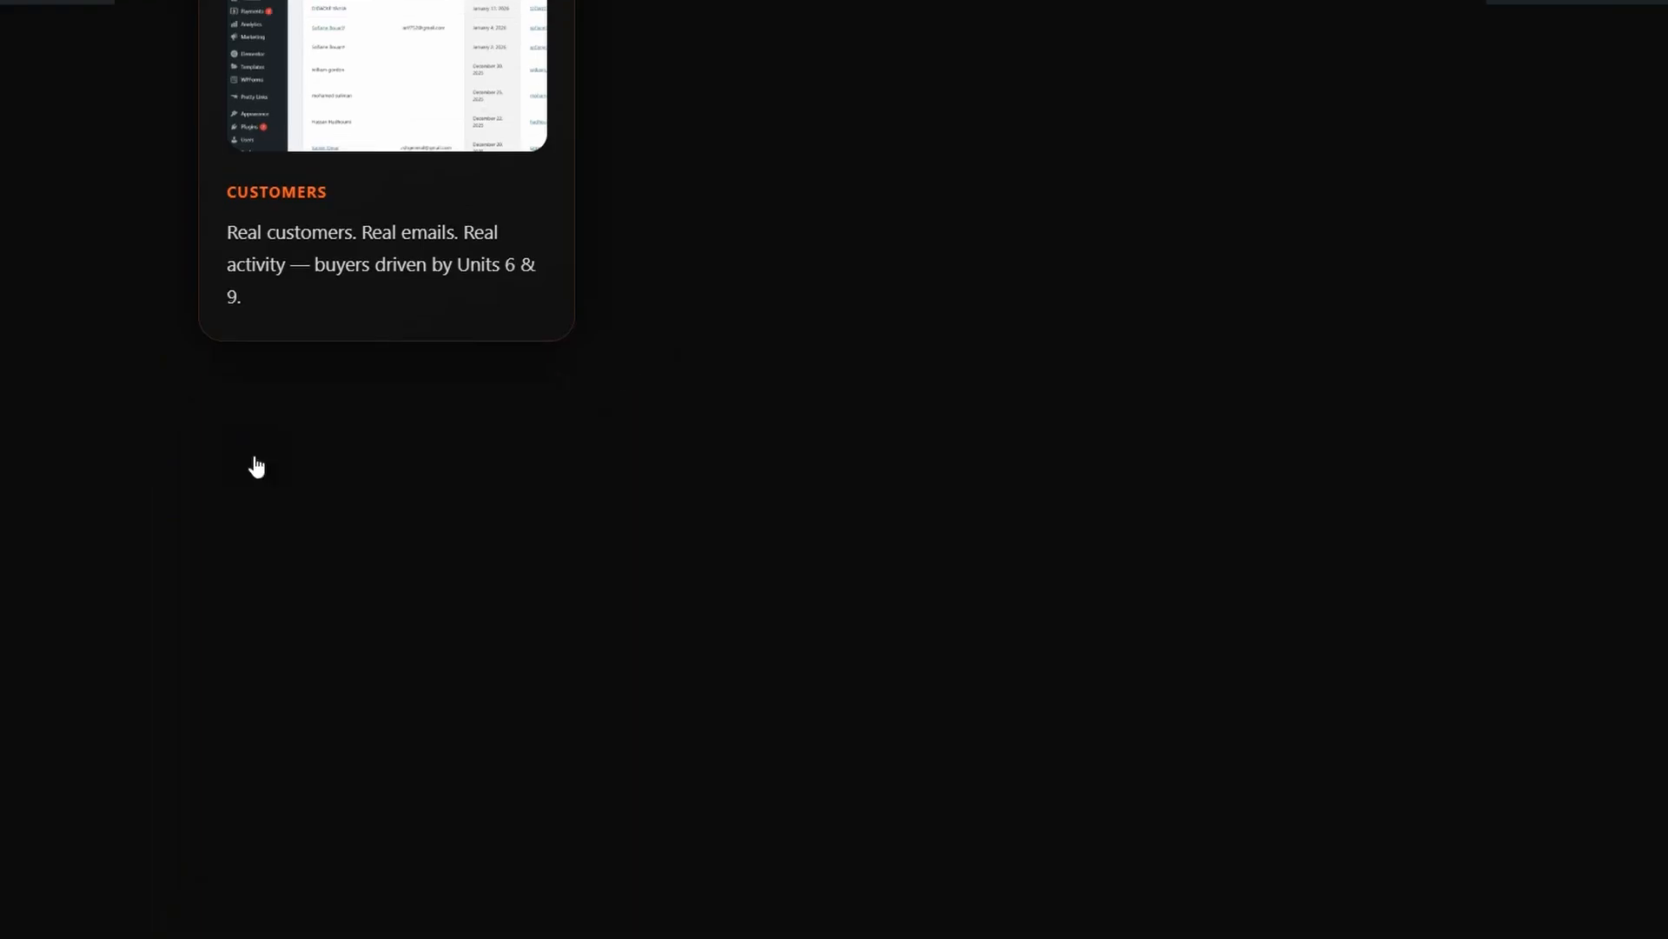
{"action": "scroll", "coordinate": [252, 456], "scroll_direction": "up", "scroll_amount": 2}
{"action": "scroll", "coordinate": [261, 470], "scroll_direction": "down", "scroll_amount": 12}
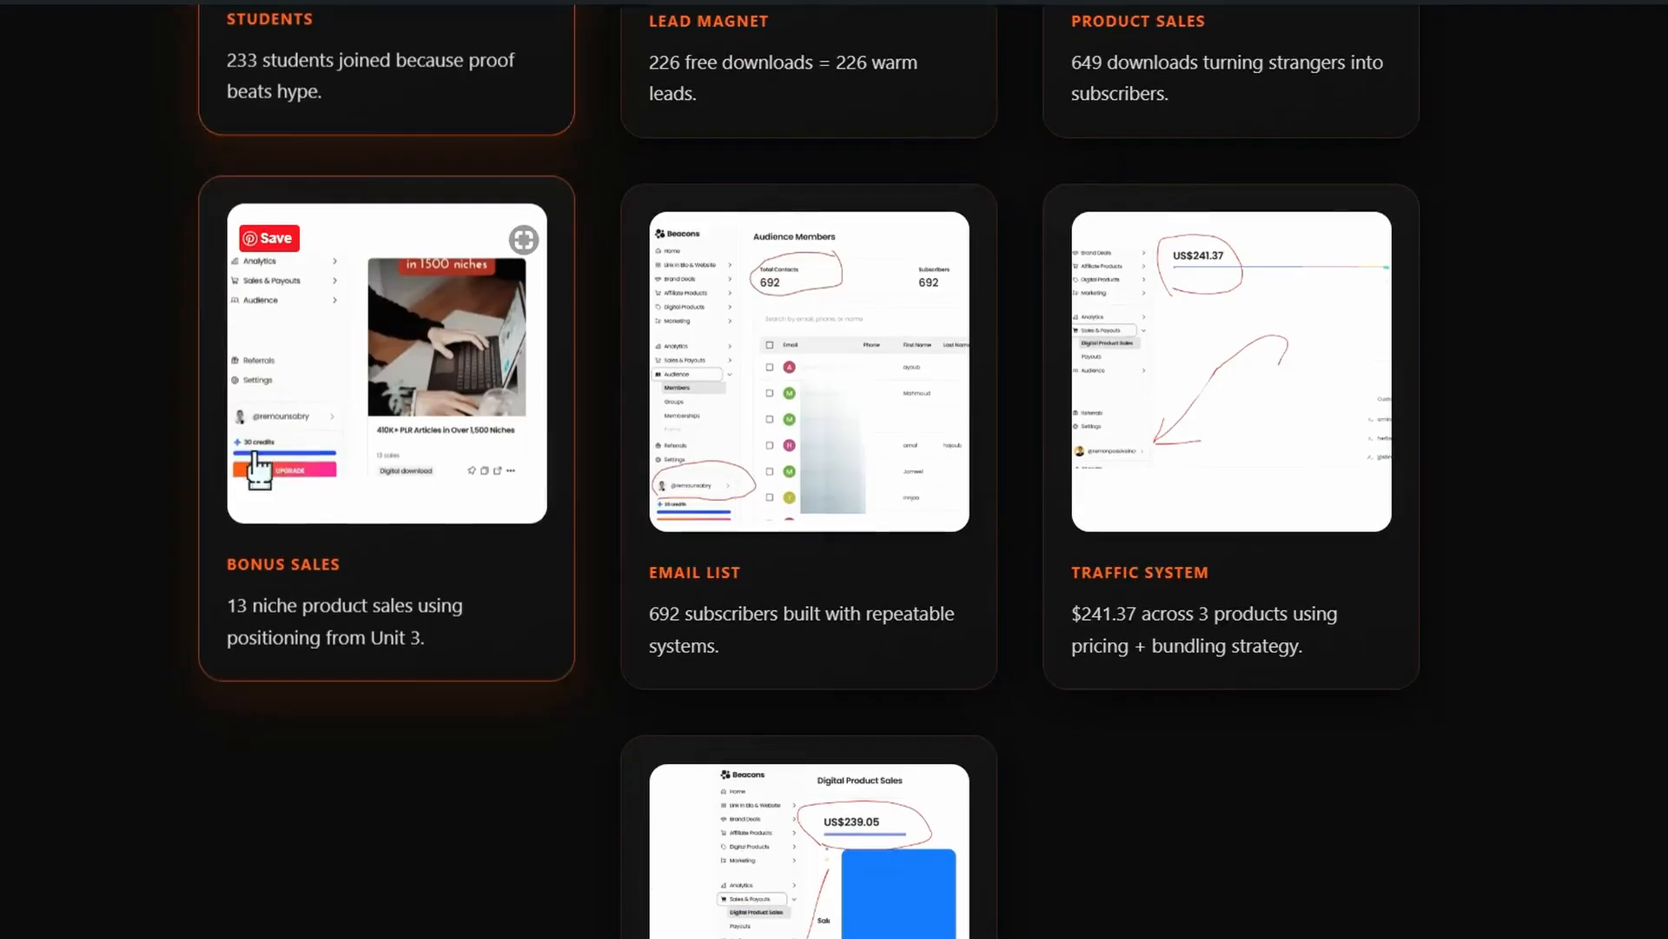
{"action": "scroll", "coordinate": [296, 478], "scroll_direction": "down", "scroll_amount": 3}
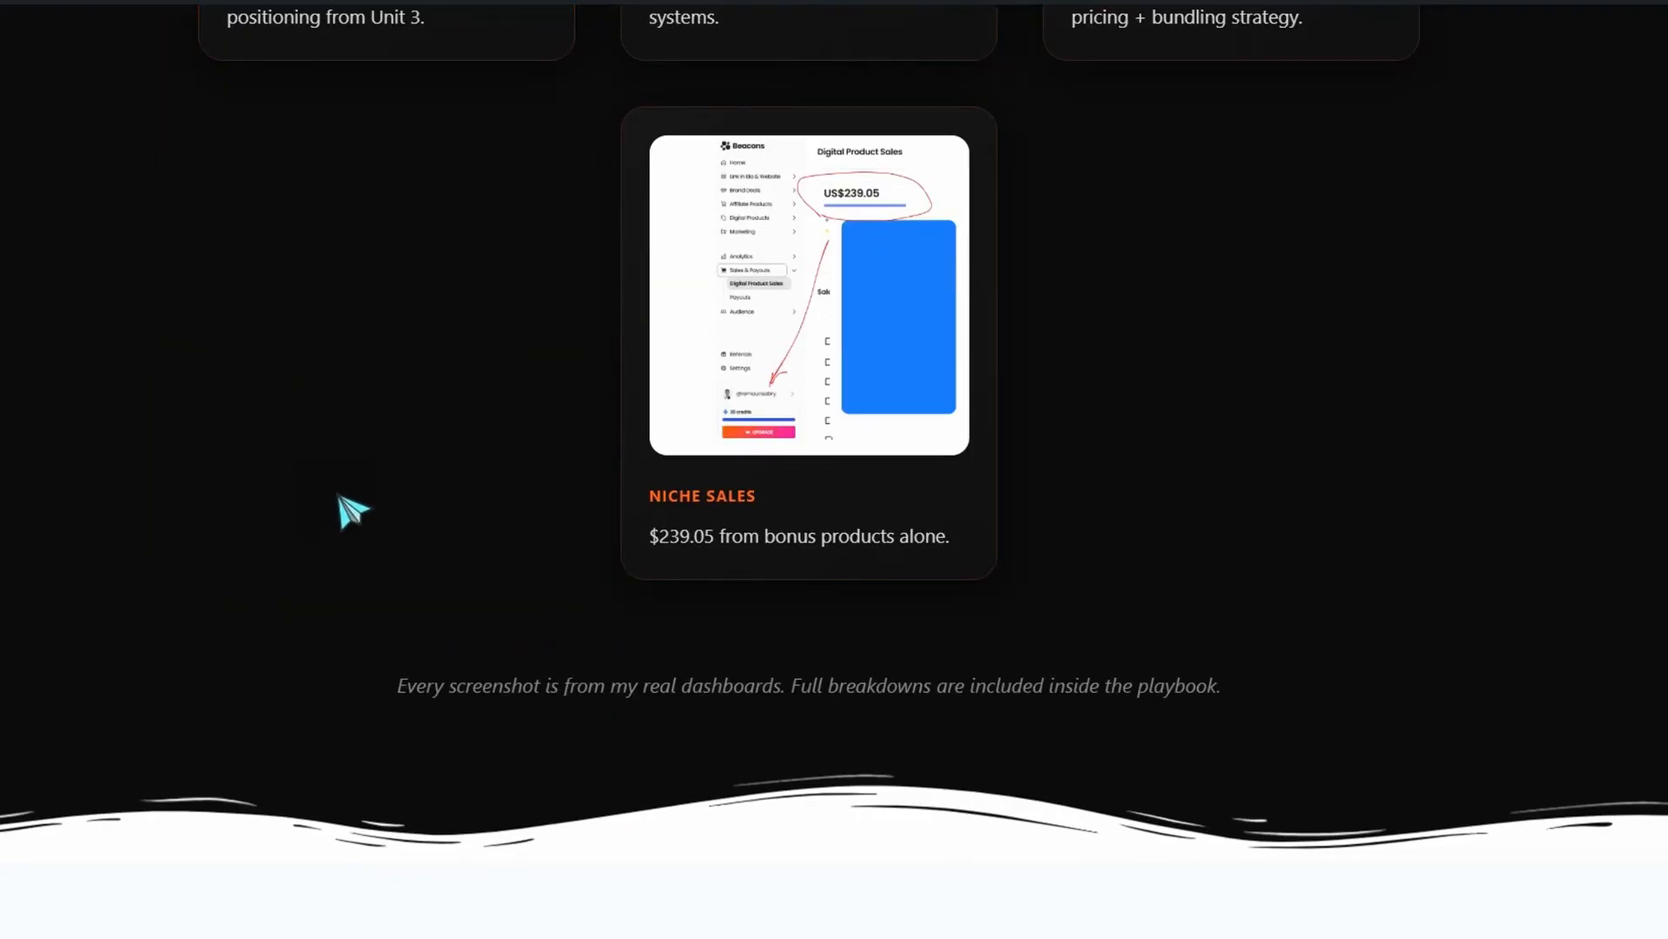
{"action": "scroll", "coordinate": [352, 511], "scroll_direction": "down", "scroll_amount": 18}
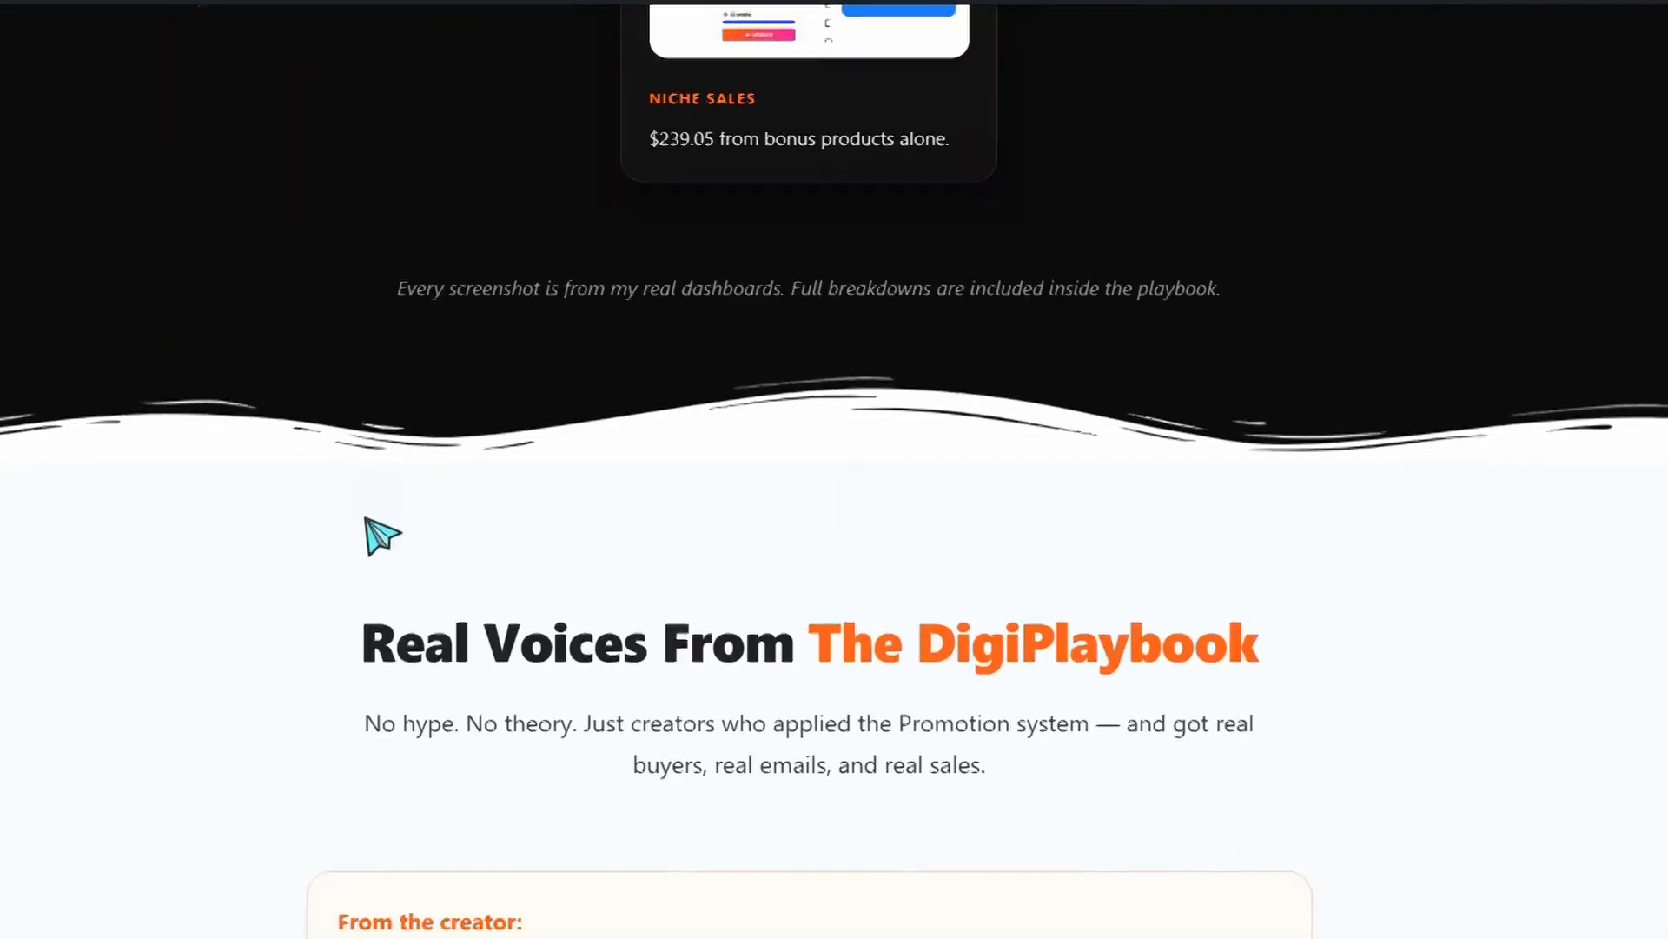
{"action": "scroll", "coordinate": [377, 566], "scroll_direction": "down", "scroll_amount": 4}
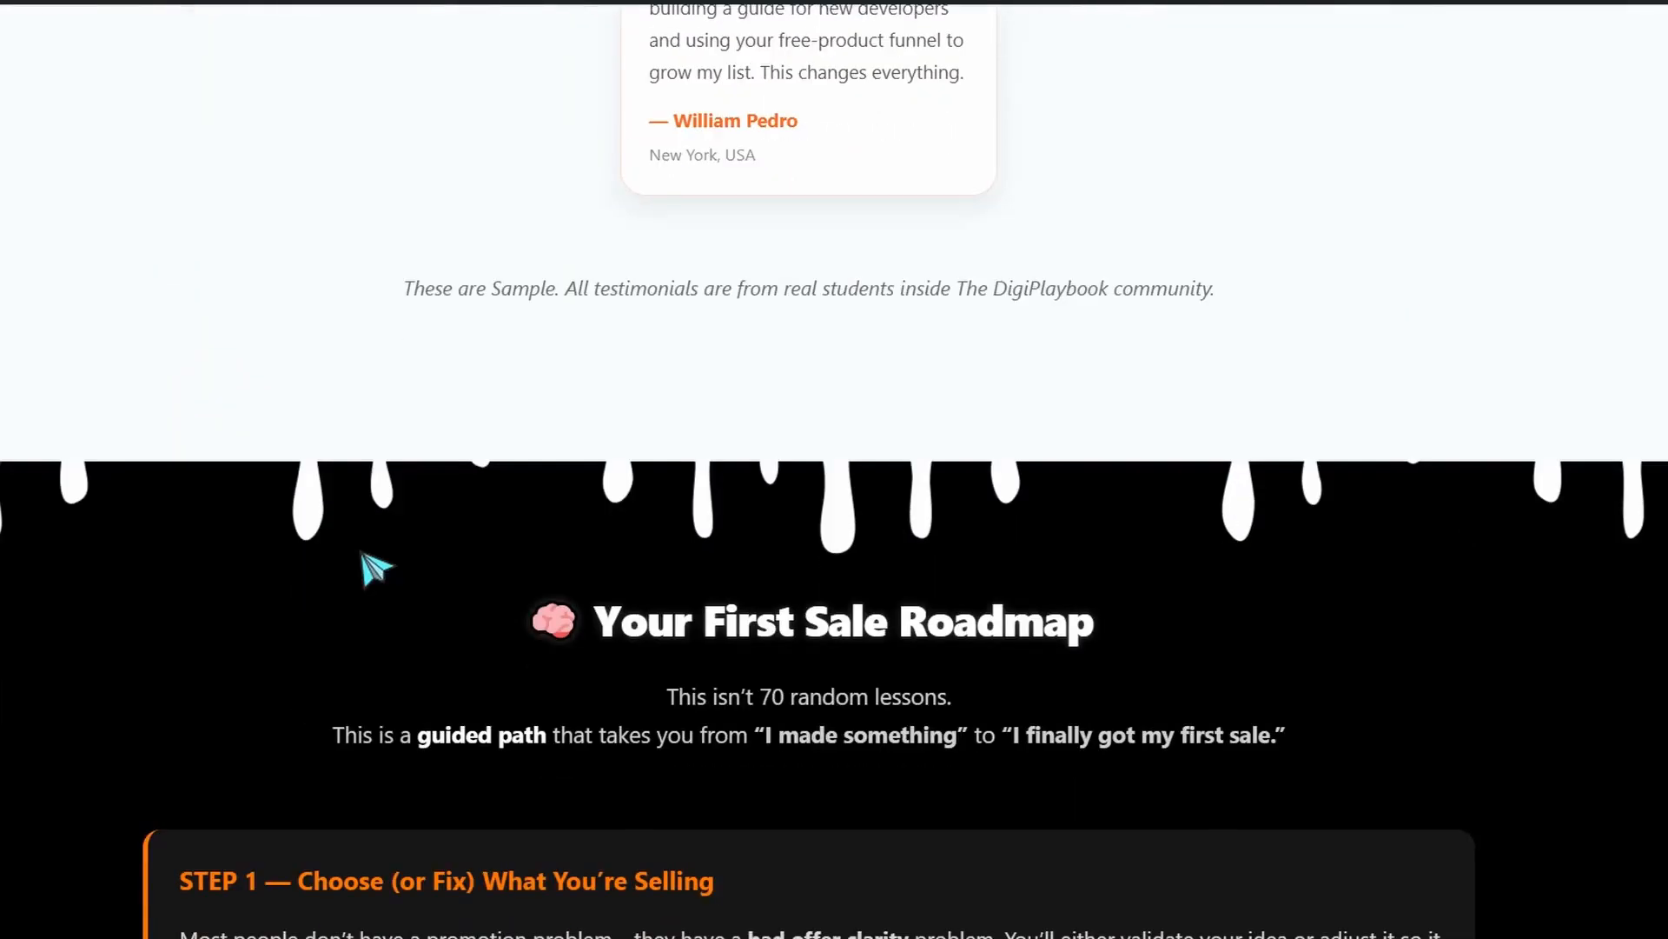
{"action": "scroll", "coordinate": [622, 634], "scroll_direction": "down", "scroll_amount": 8}
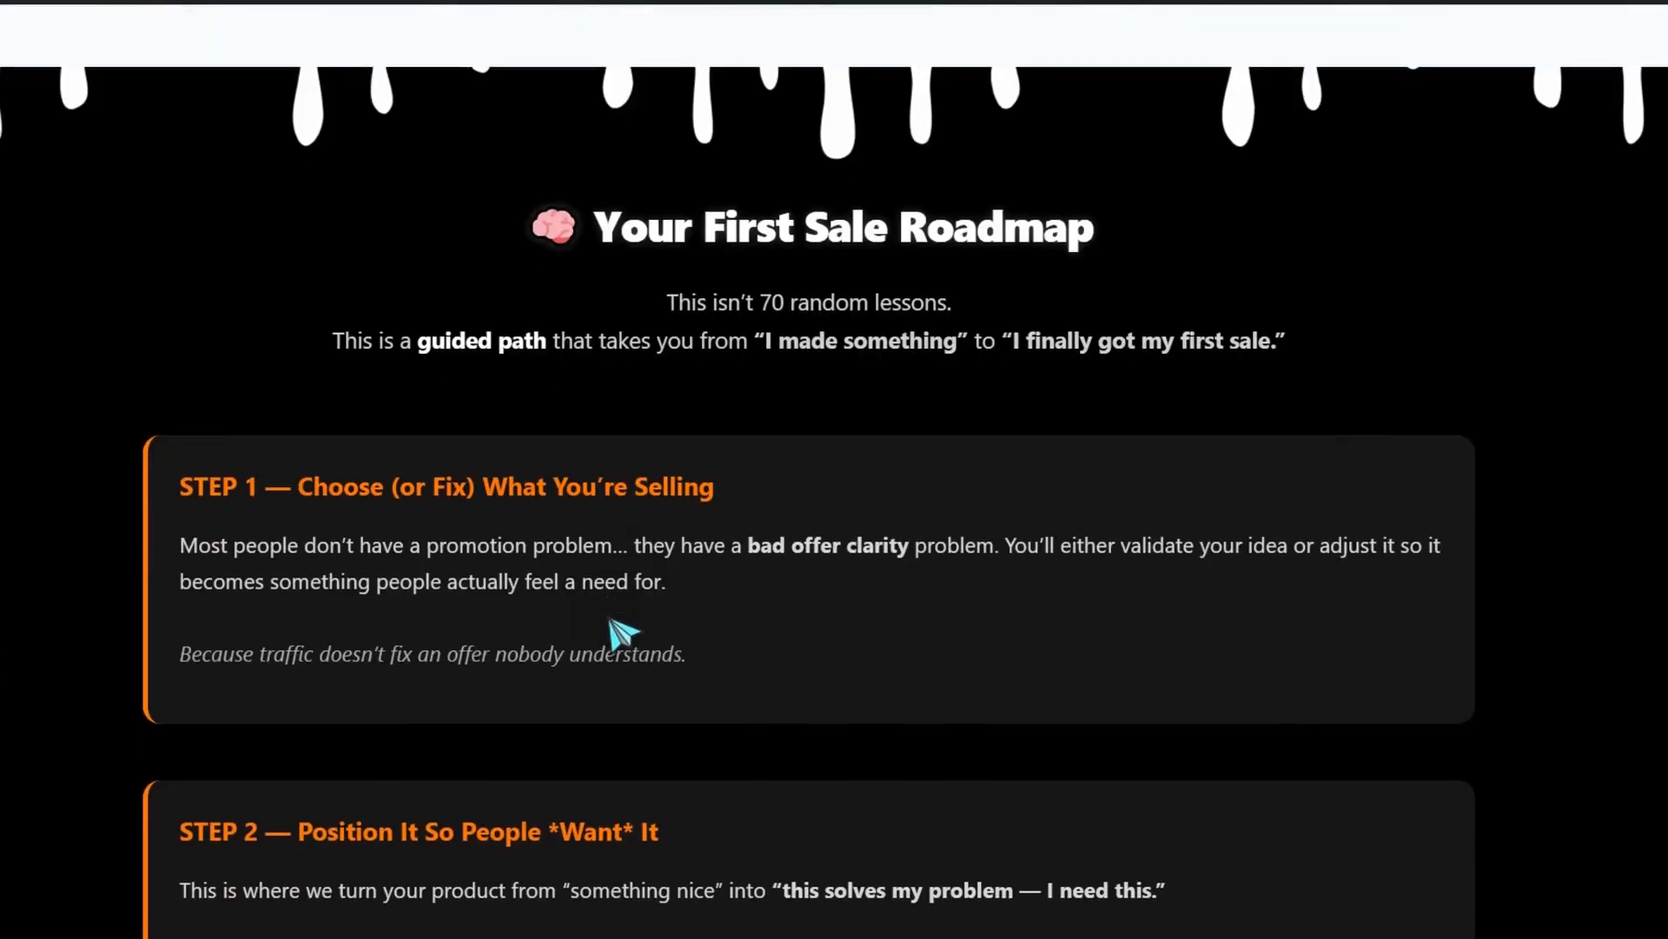
{"action": "scroll", "coordinate": [600, 627], "scroll_direction": "down", "scroll_amount": 20}
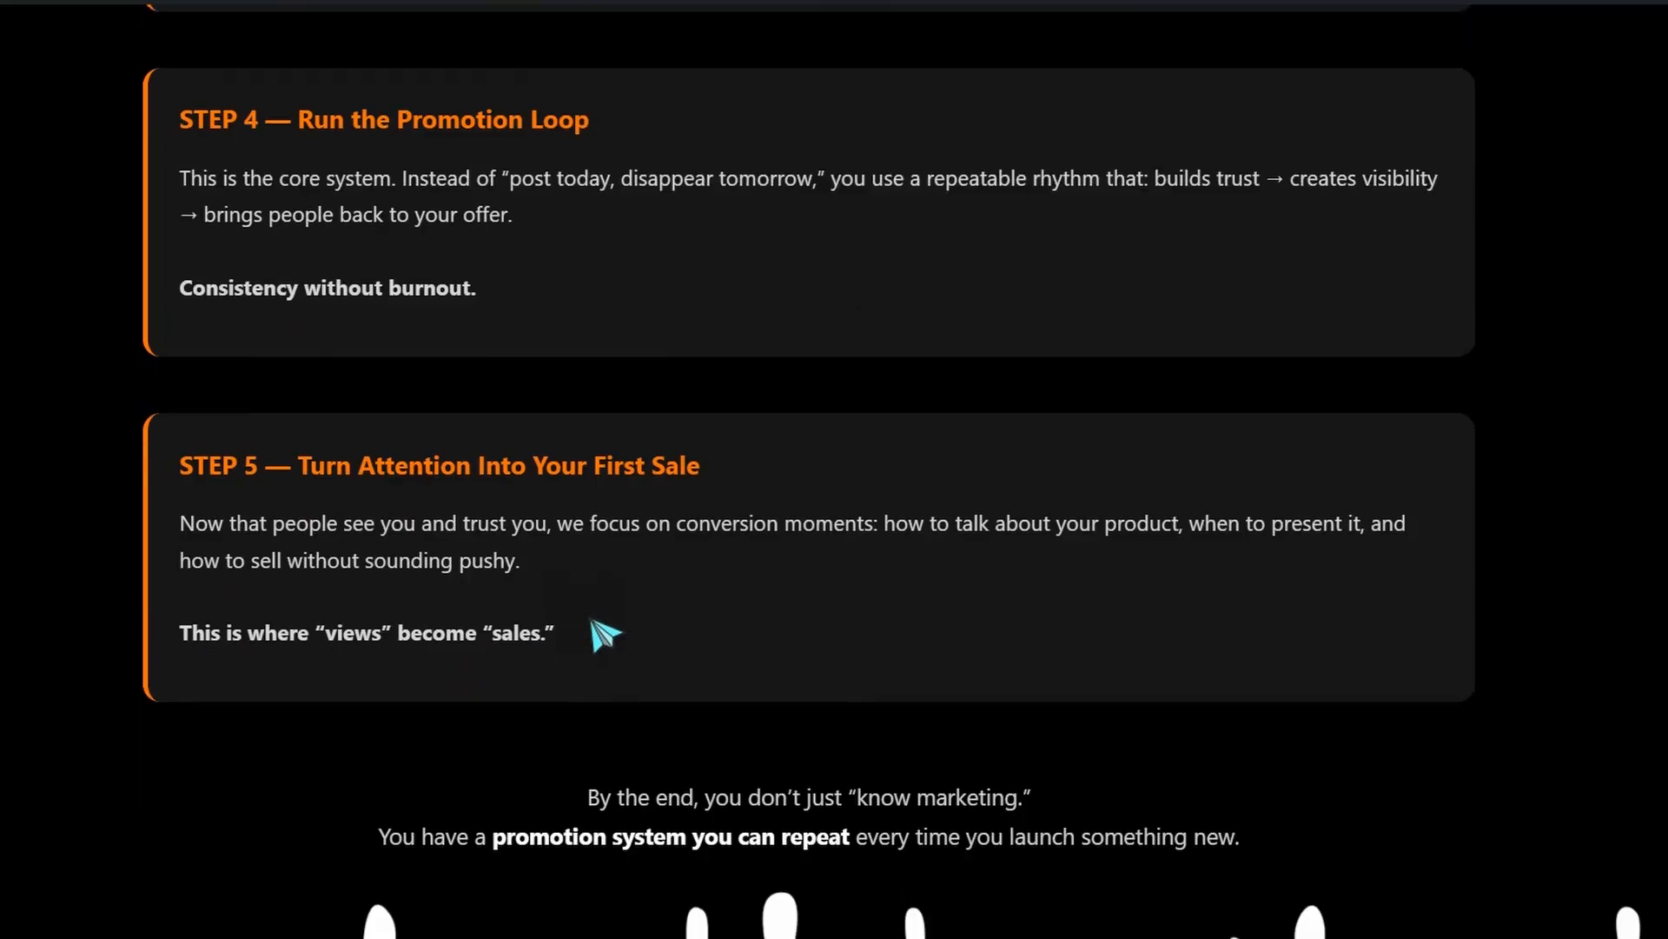
{"action": "scroll", "coordinate": [606, 637], "scroll_direction": "down", "scroll_amount": 18}
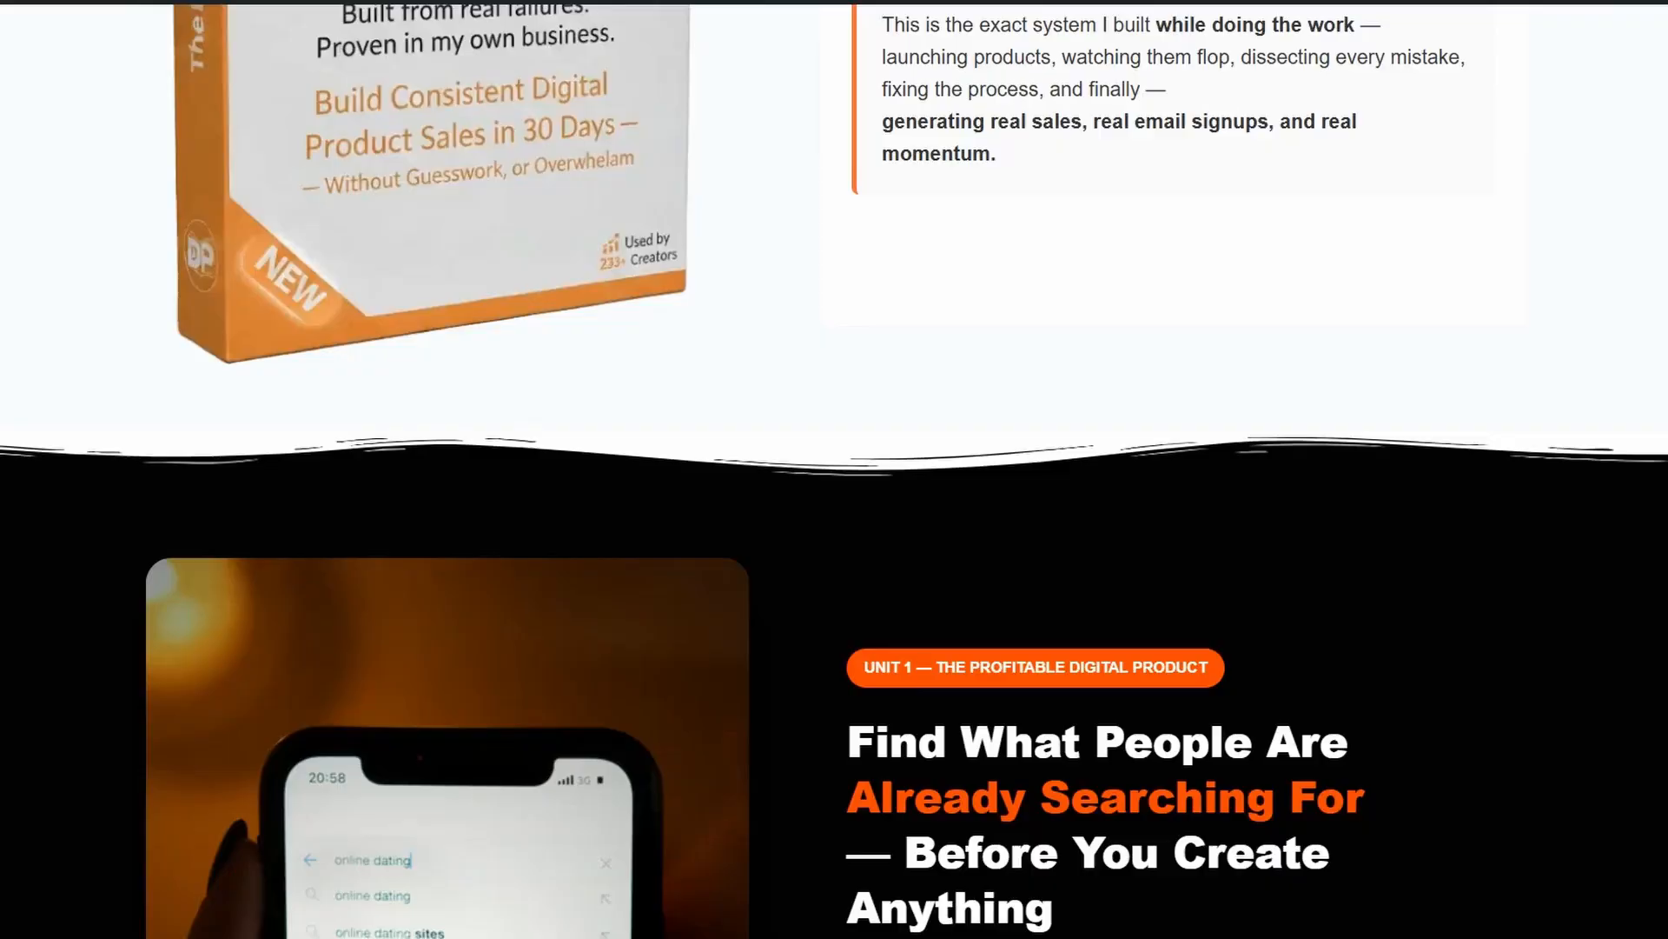
{"action": "scroll", "coordinate": [776, 507], "scroll_direction": "down", "scroll_amount": 8}
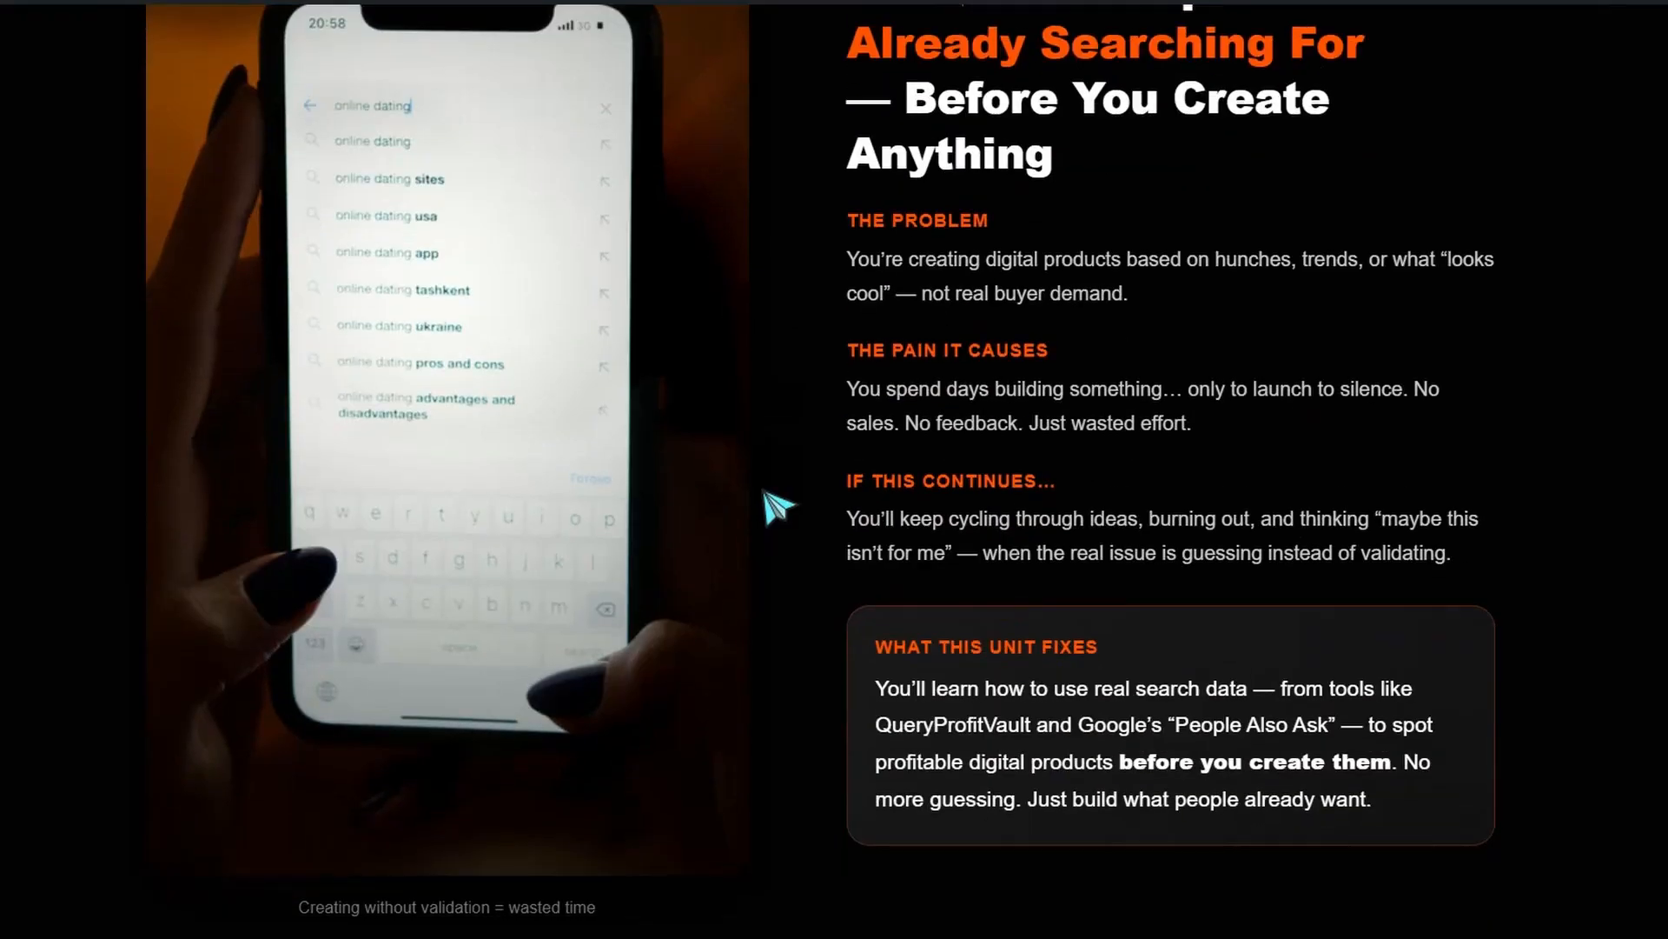